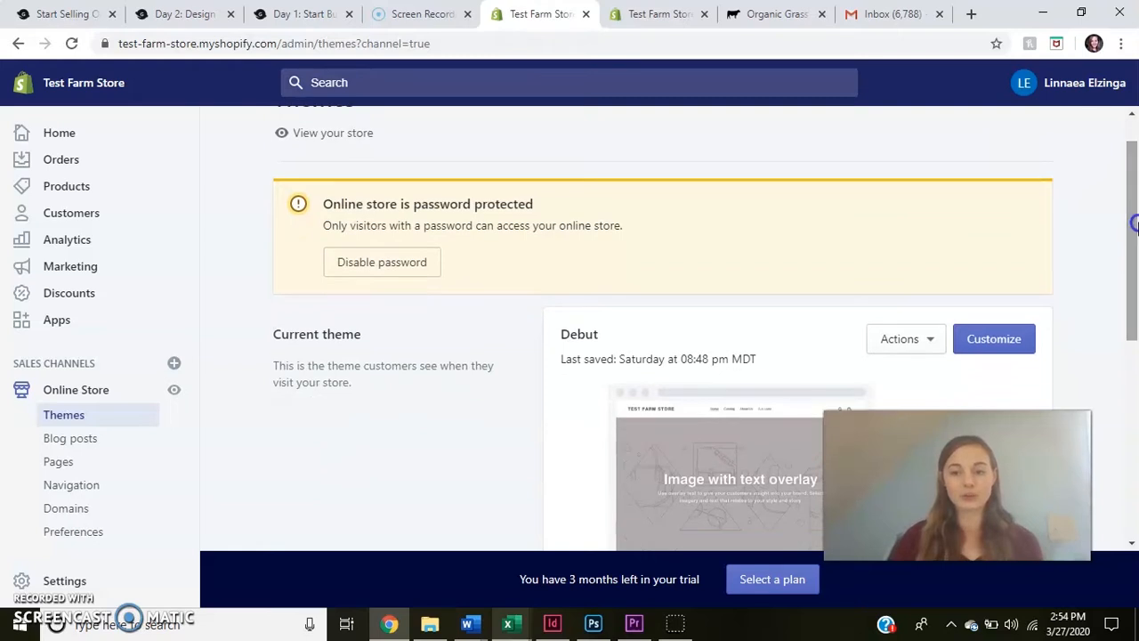
Open the current Debut theme for customization from the store's Themes page.
left_click_drag(1134, 286, 1135, 480)
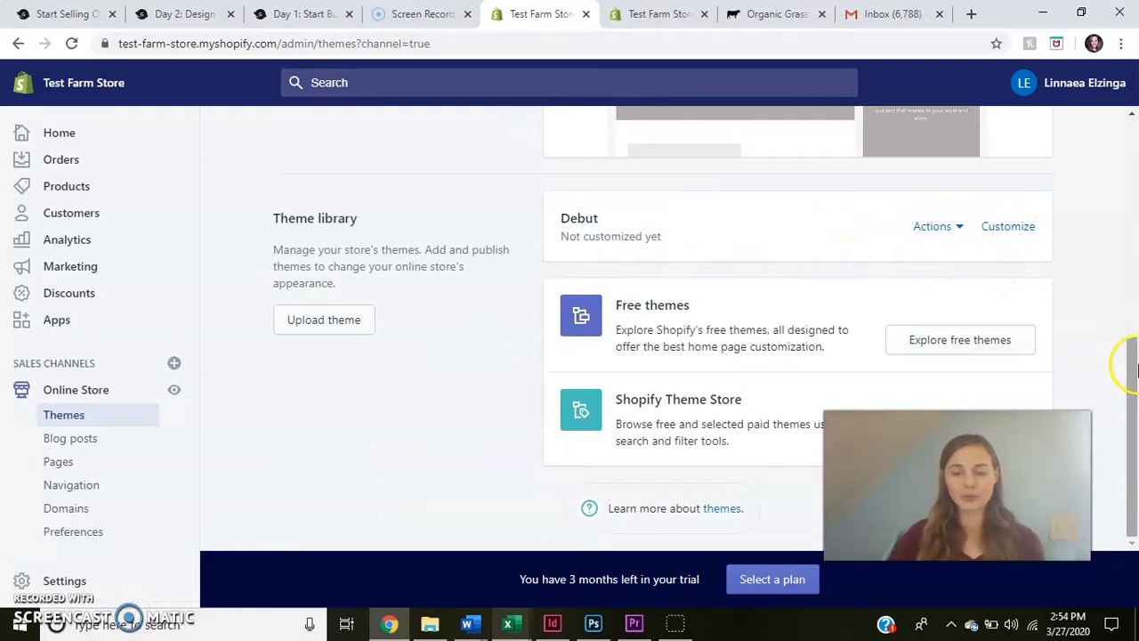
mouse_move(1135, 425)
left_mouse_down()
mouse_move(1135, 192)
mouse_move(1135, 427)
left_mouse_up()
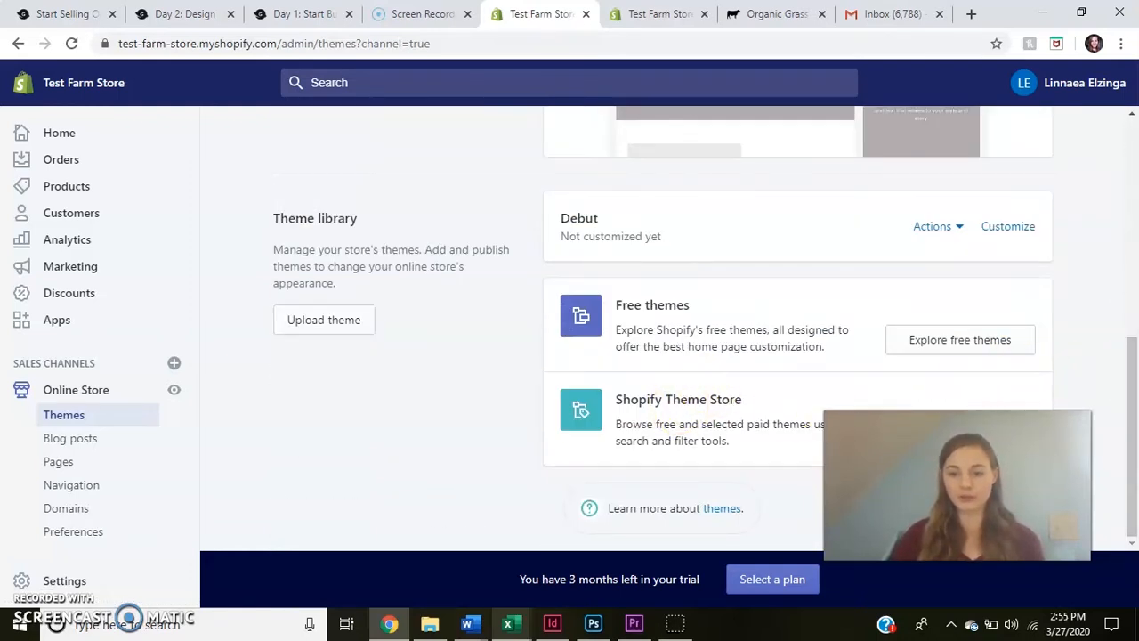
left_click_drag(1023, 480, 1033, 254)
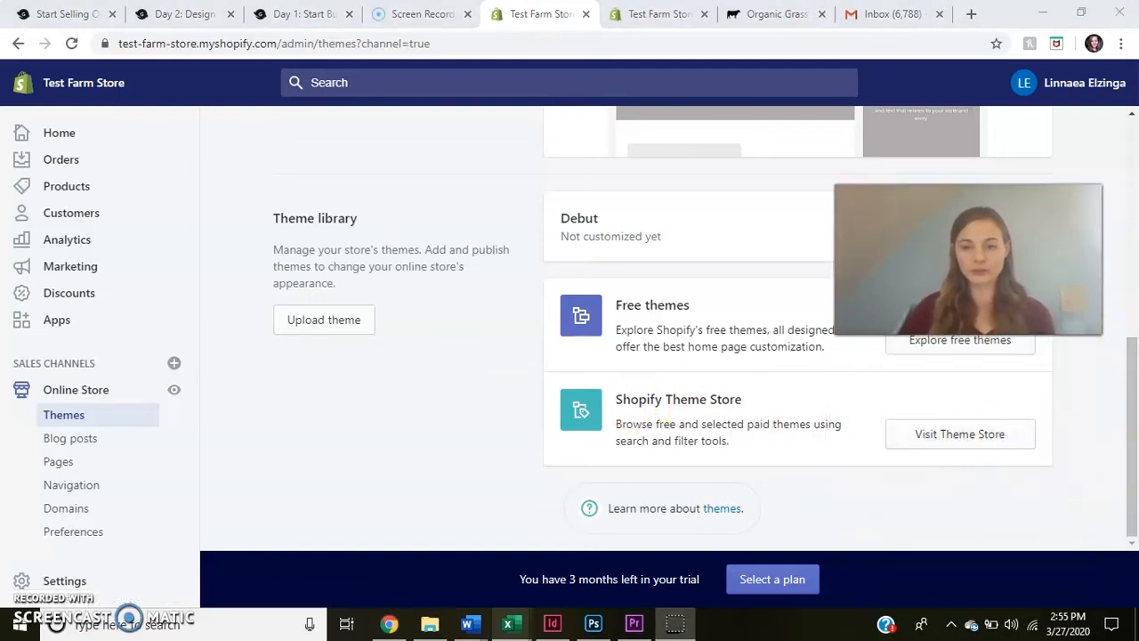
left_click_drag(1136, 456, 1130, 293)
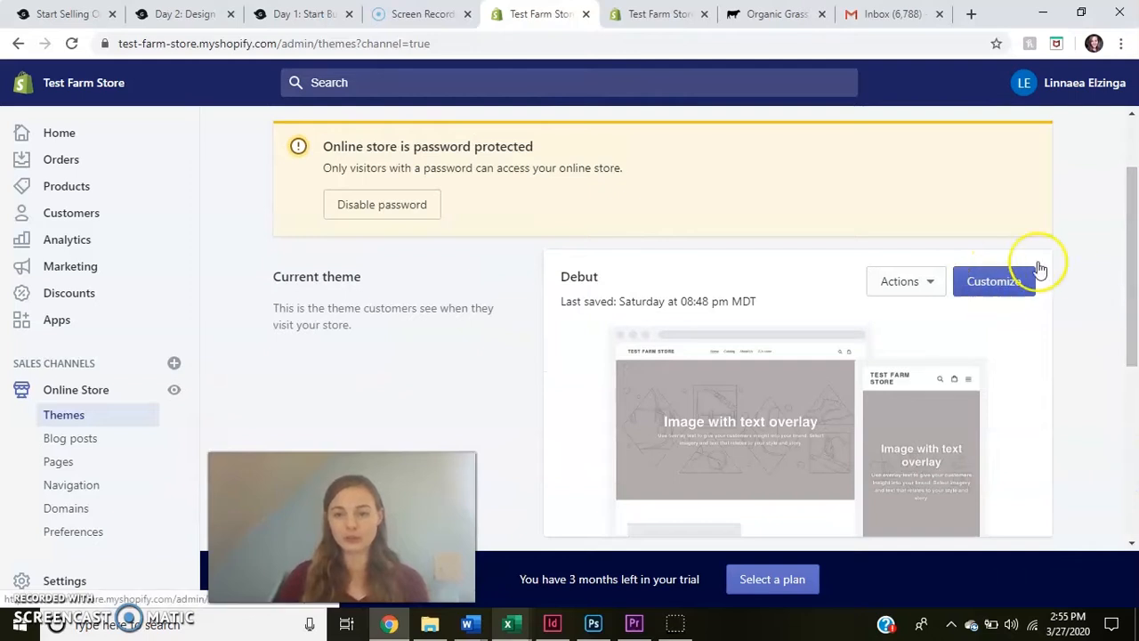
scroll(1039, 269, "down", 3)
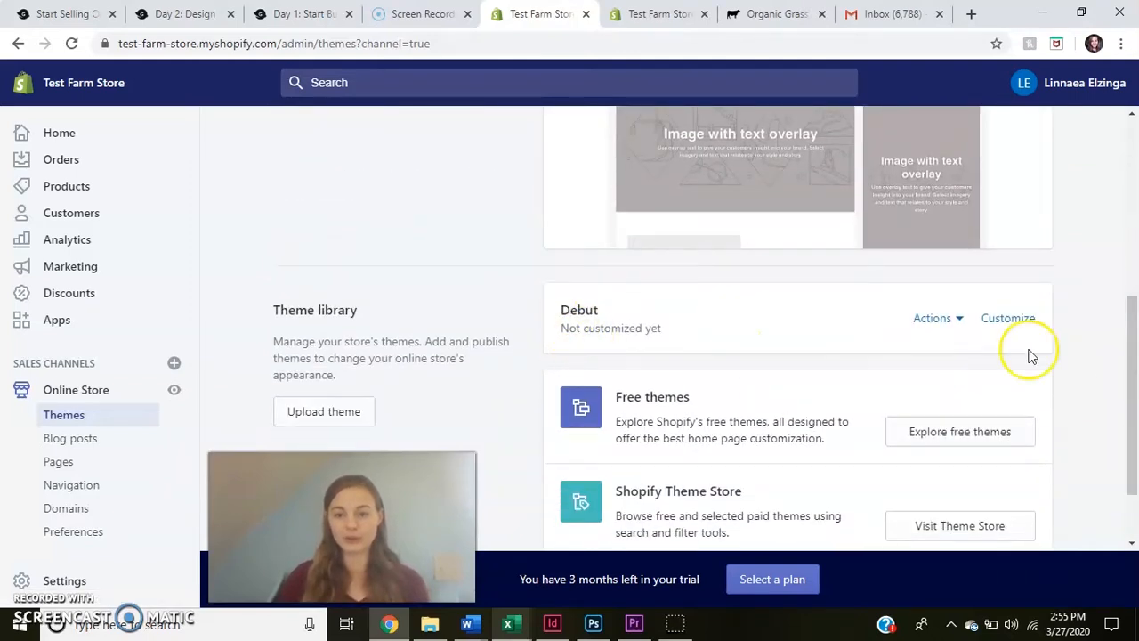
scroll(1030, 355, "up", 5)
left_click(1005, 398)
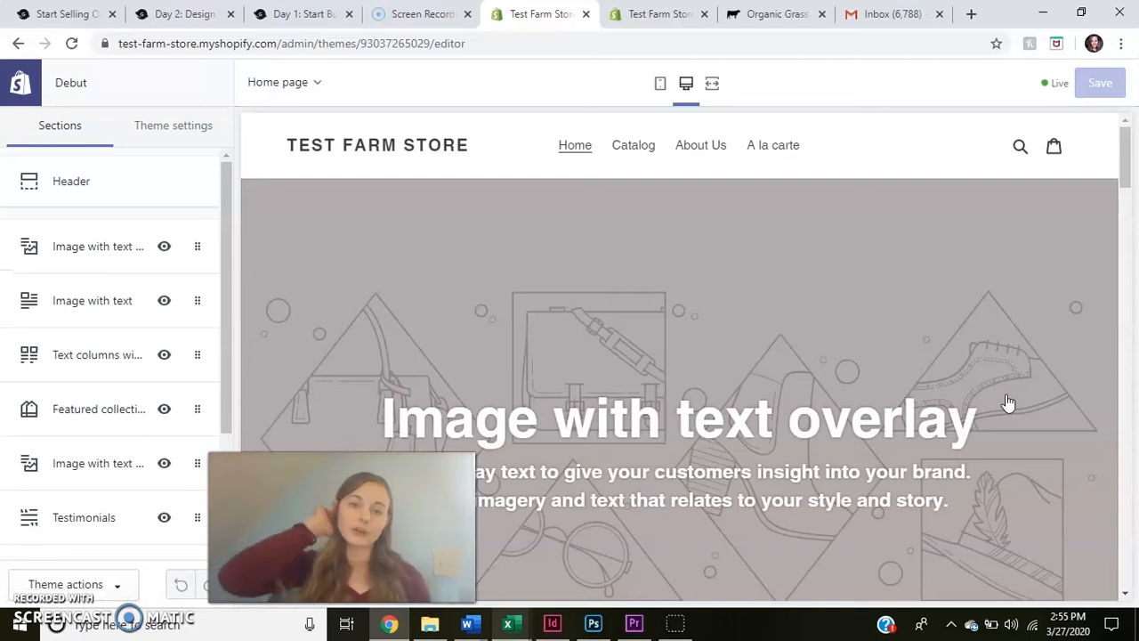
Open the image picker for the first Image with text overlay section on the home page.
left_click_drag(1117, 166, 1128, 124)
left_click_drag(342, 527, 996, 251)
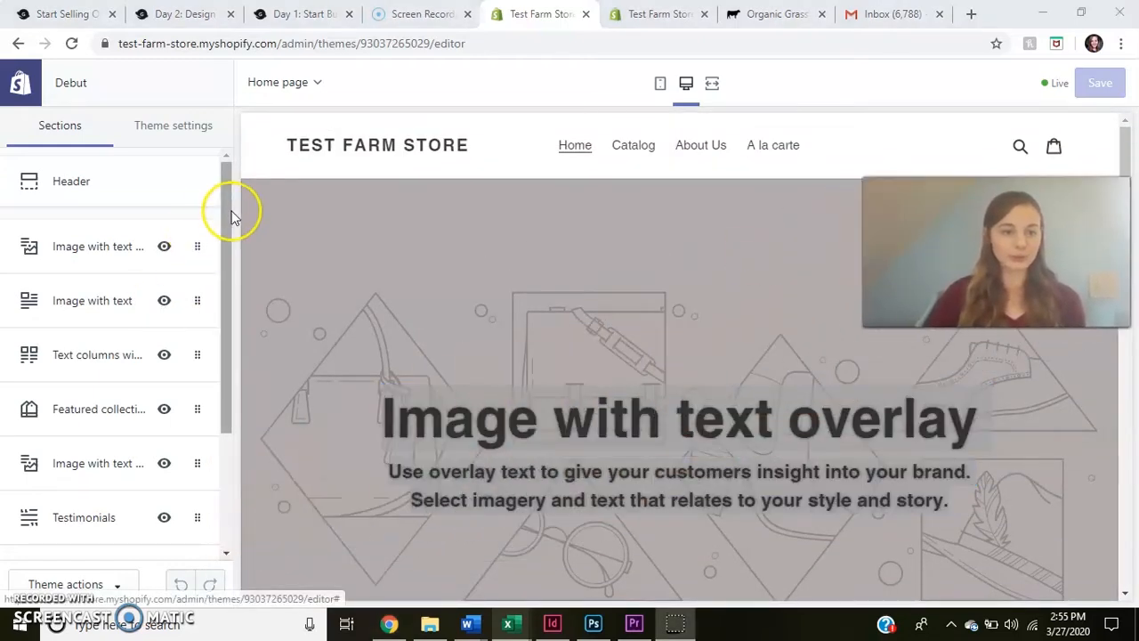
left_click_drag(226, 176, 236, 143)
left_click(89, 254)
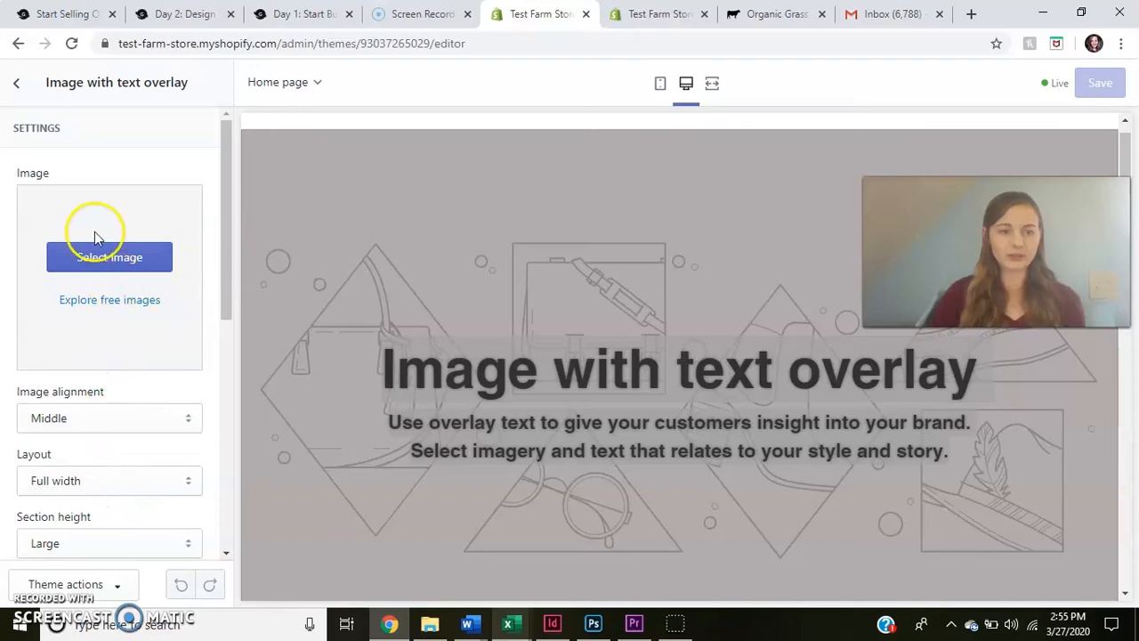
left_click(16, 84)
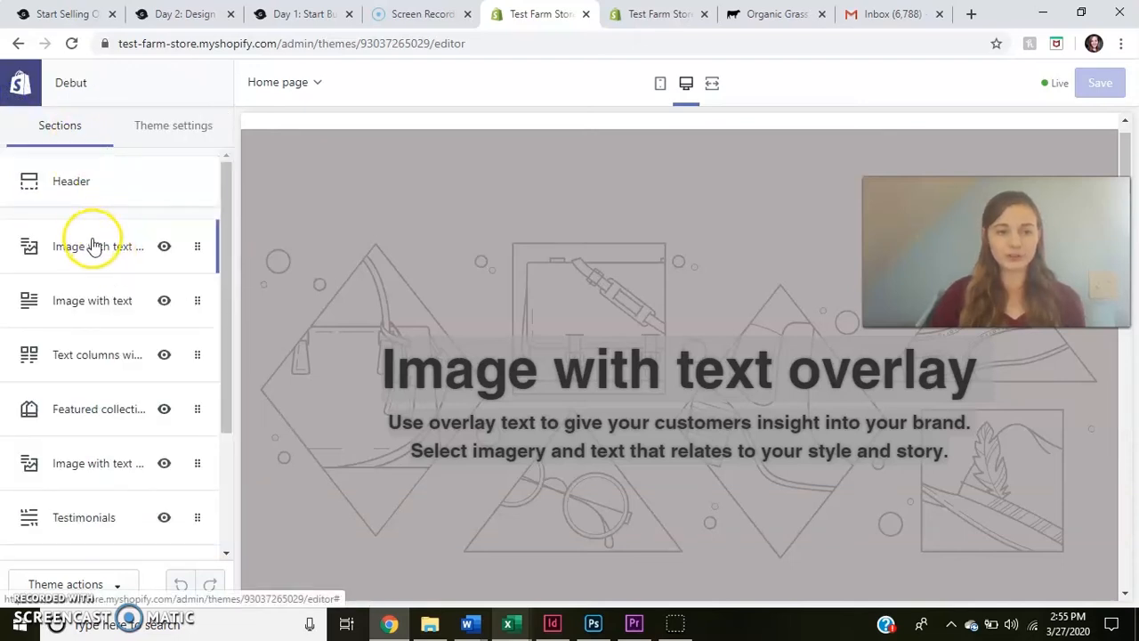
left_click(125, 244)
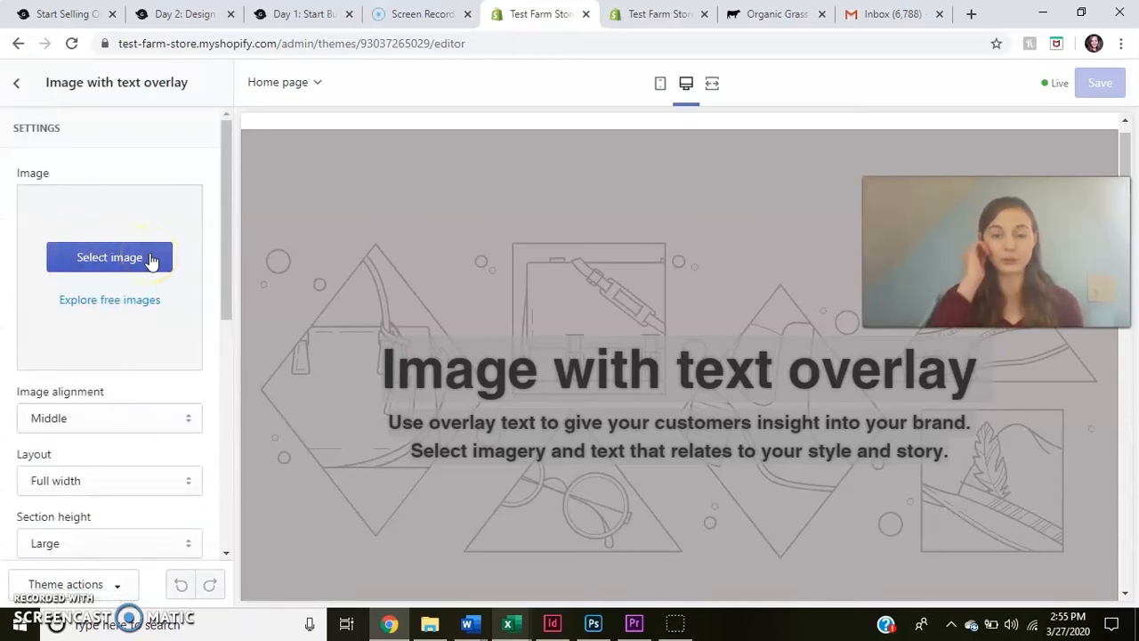
left_click(127, 256)
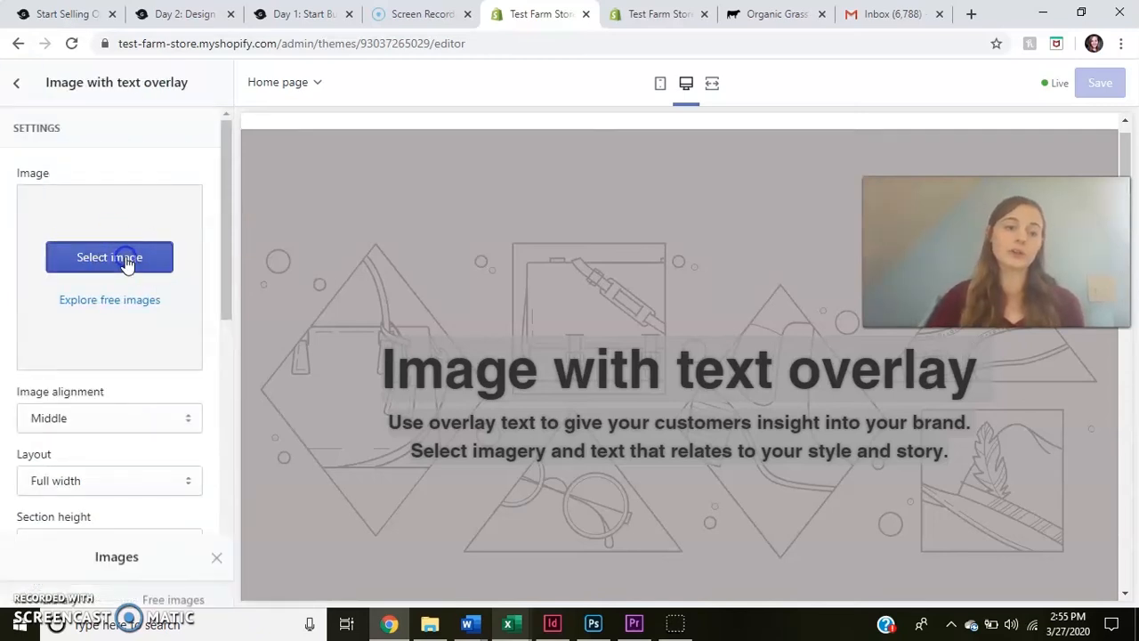
Upload the photo of cattle in a forest from the Product Photos folder and pick it in the image library.
left_click(113, 336)
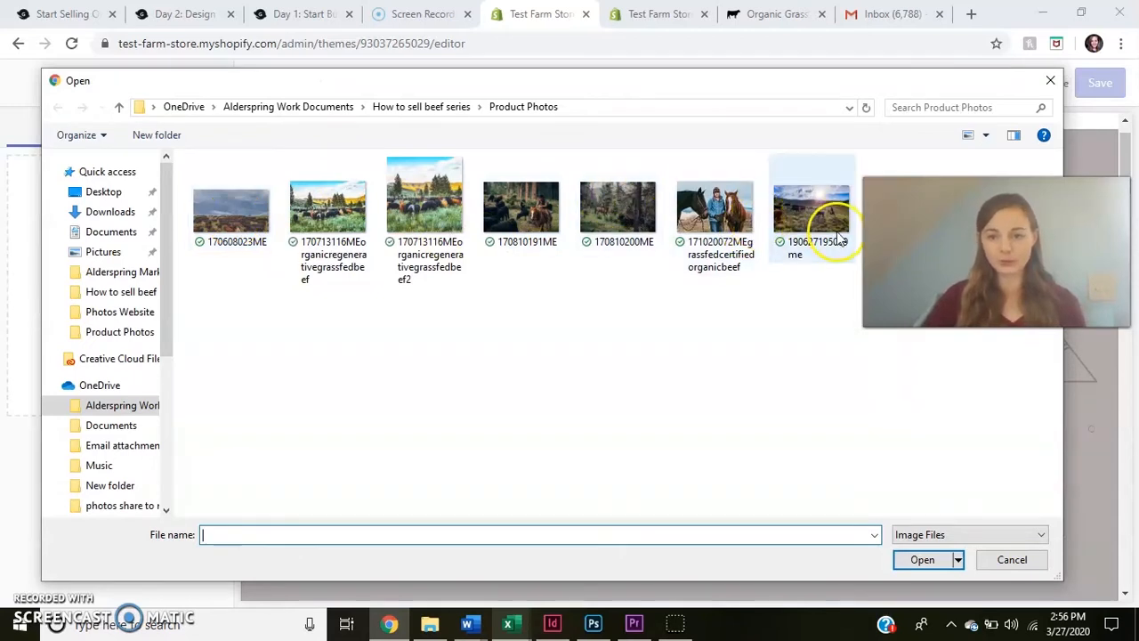
left_click(909, 209)
double_click(909, 209)
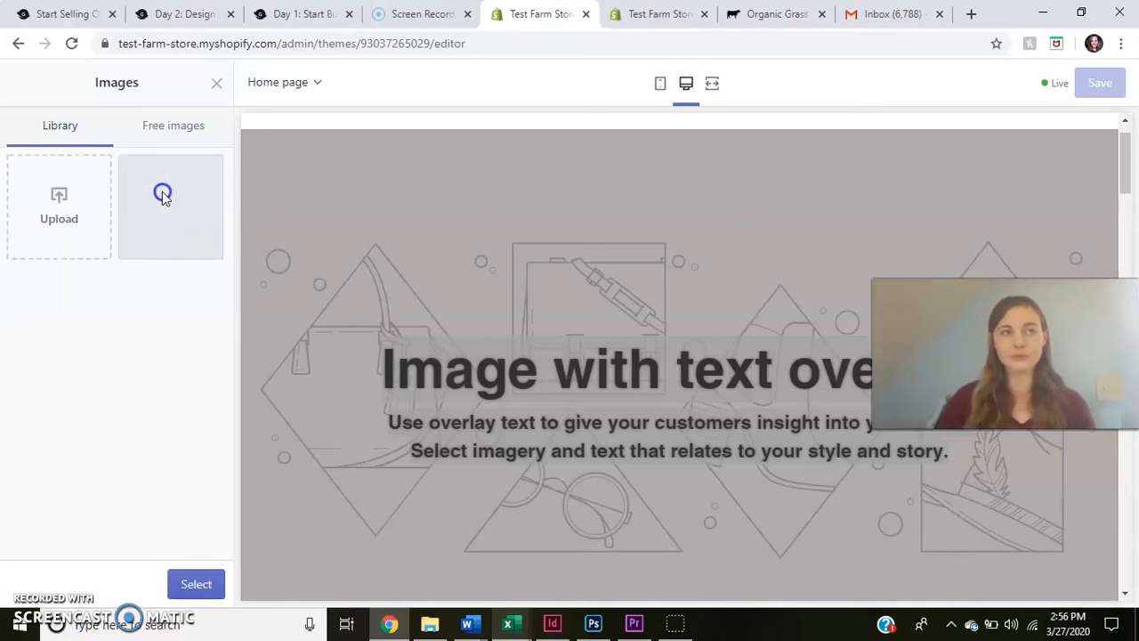
left_click(162, 192)
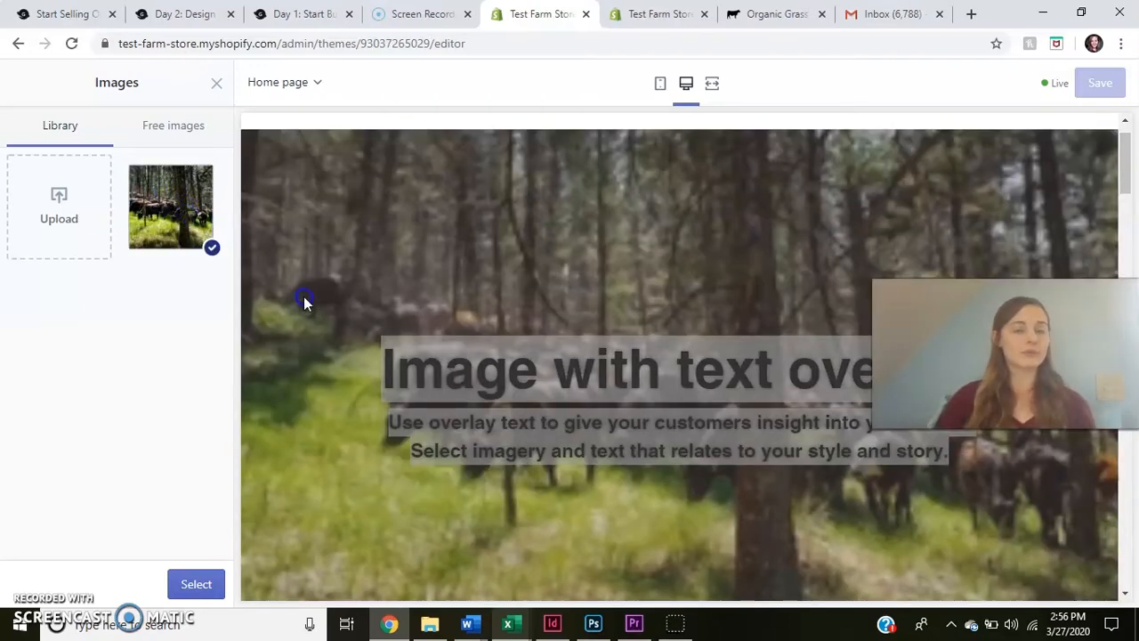
Check the forest cattle photo's dimensions and file size in the Product Photos folder in File Explorer.
left_click_drag(1129, 167, 1128, 190)
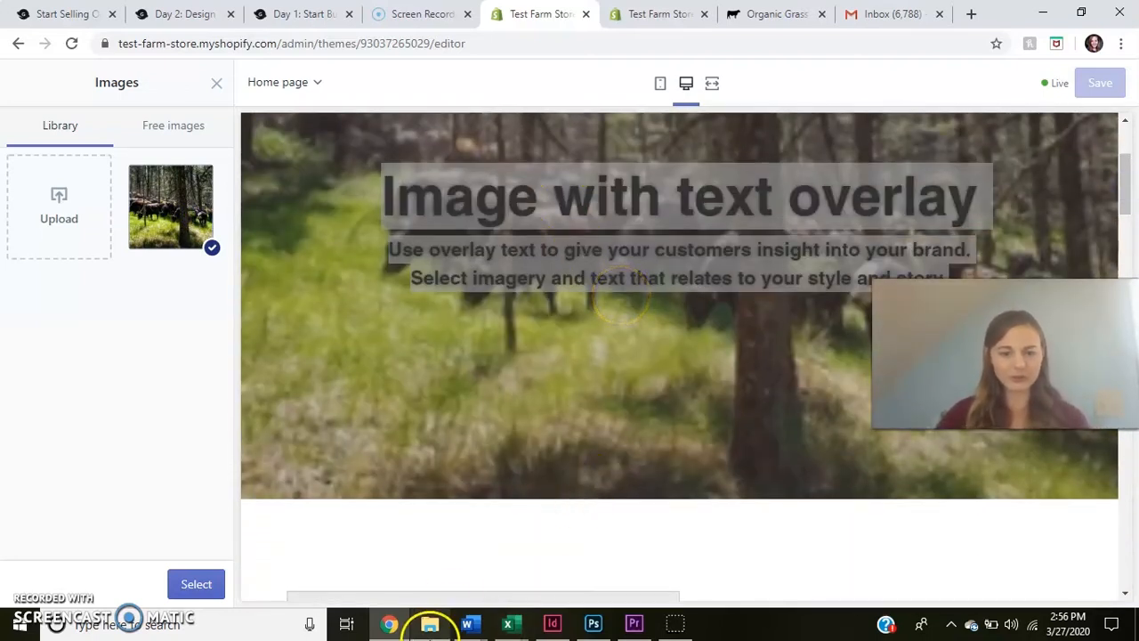
left_click(430, 623)
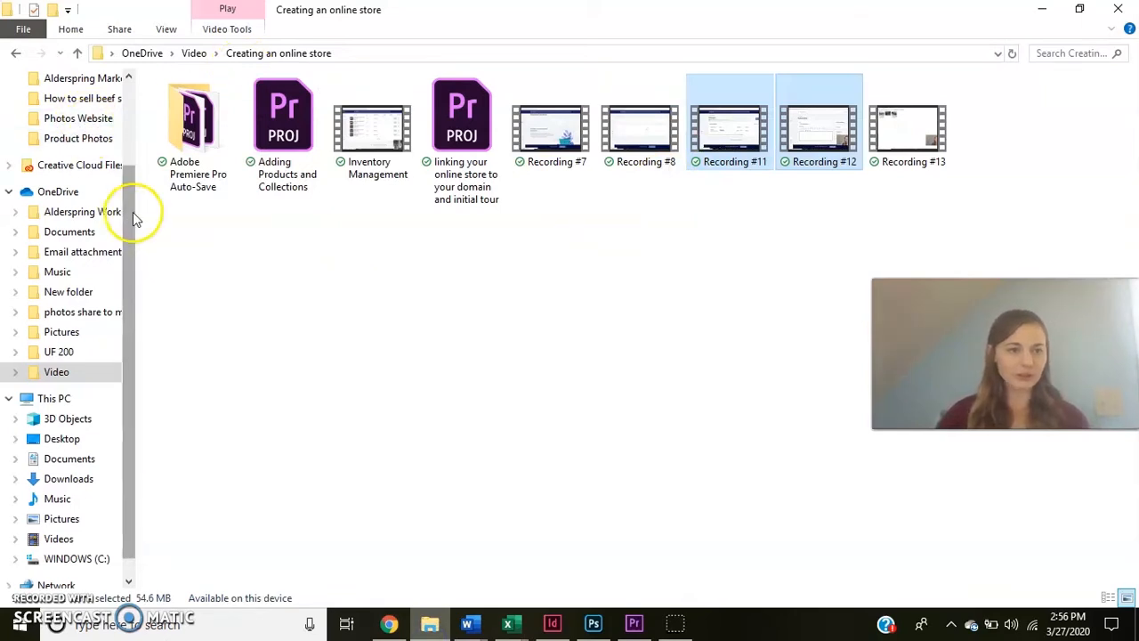
scroll(122, 152, "up", 1)
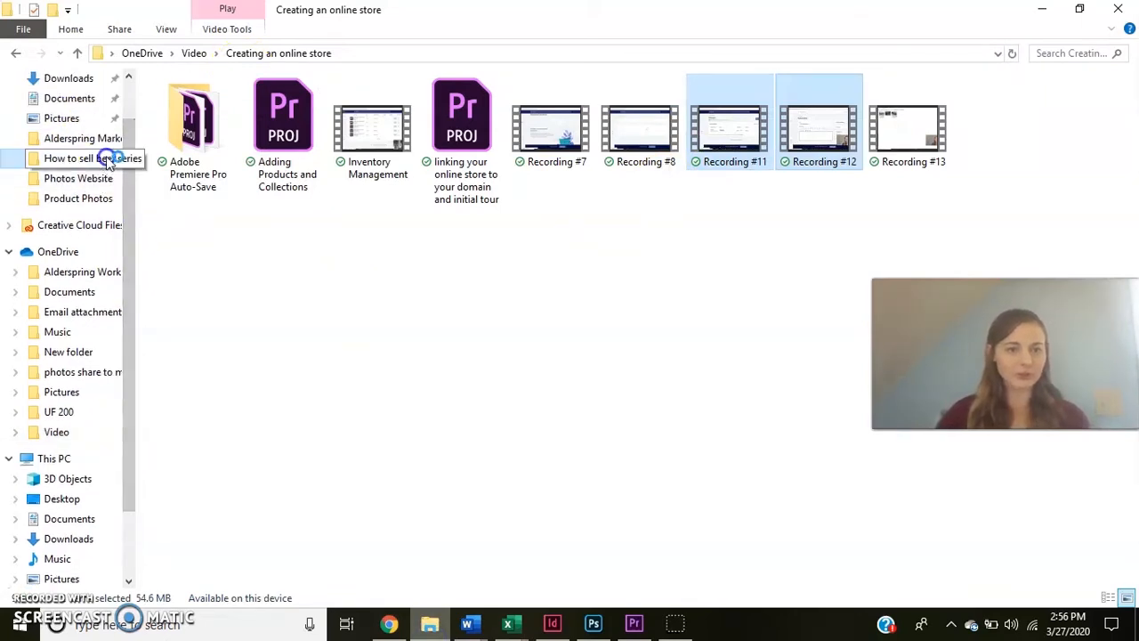
left_click(106, 158)
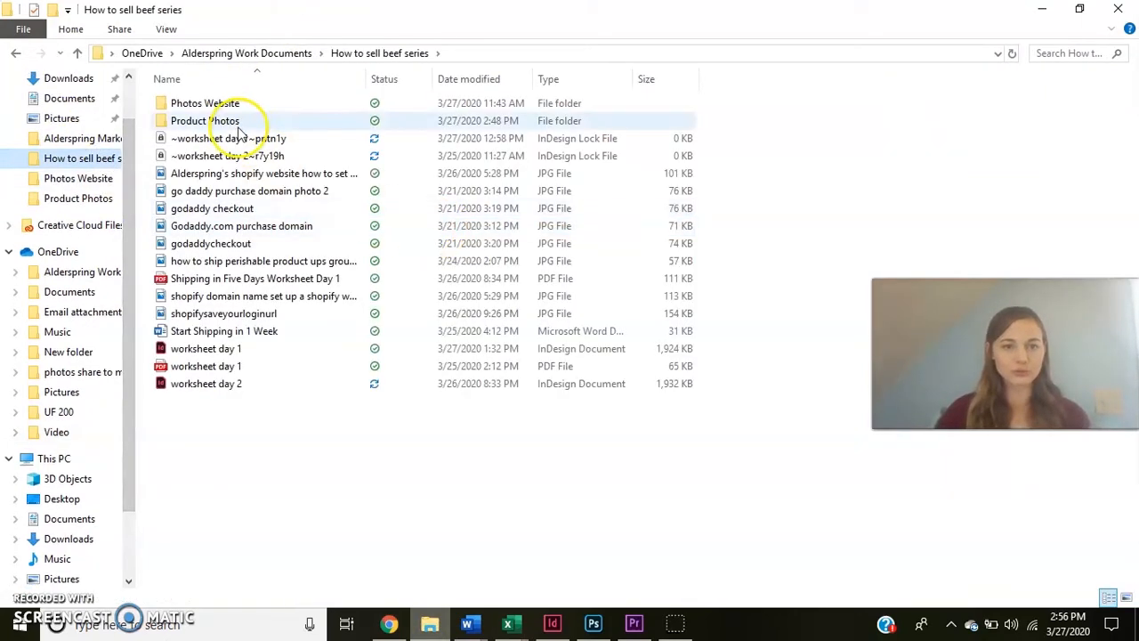
left_click(210, 104)
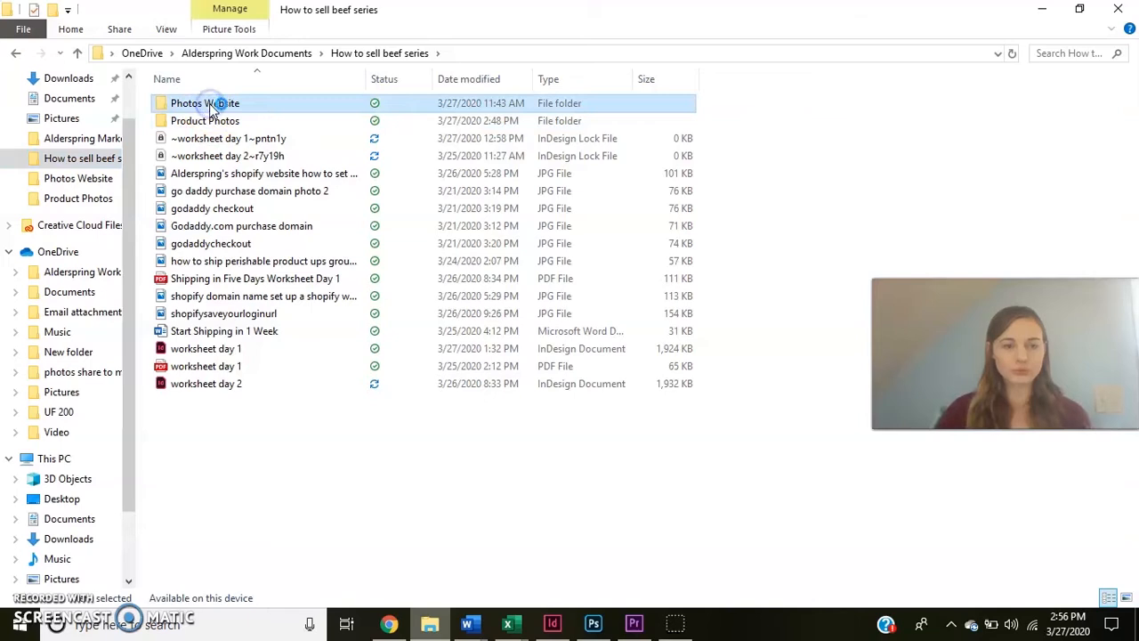
double_click(213, 105)
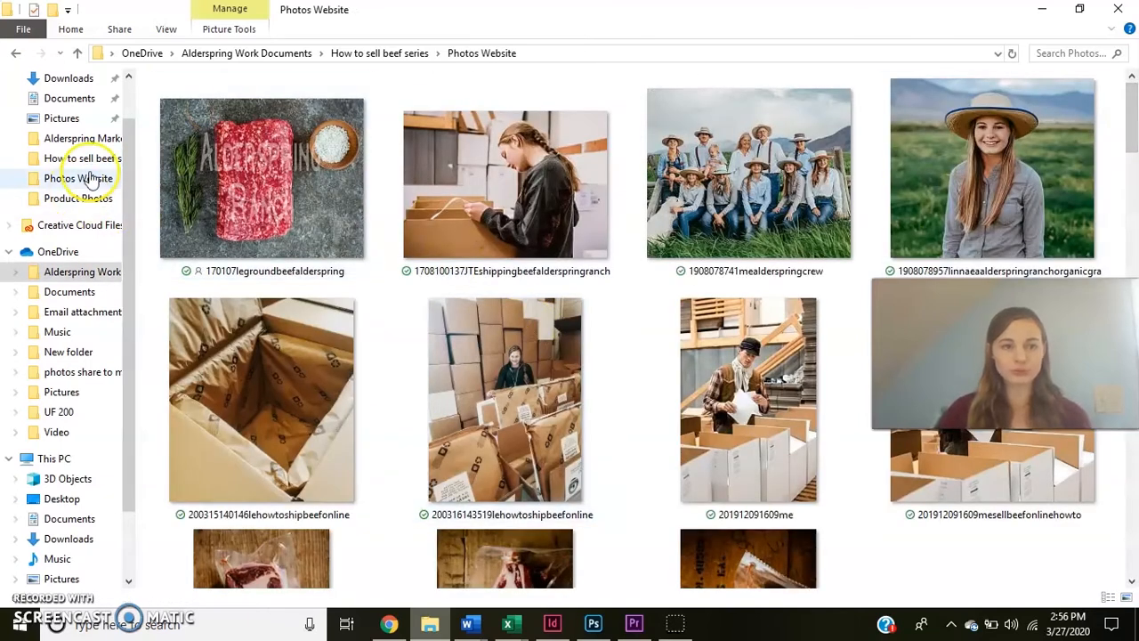
left_click(86, 198)
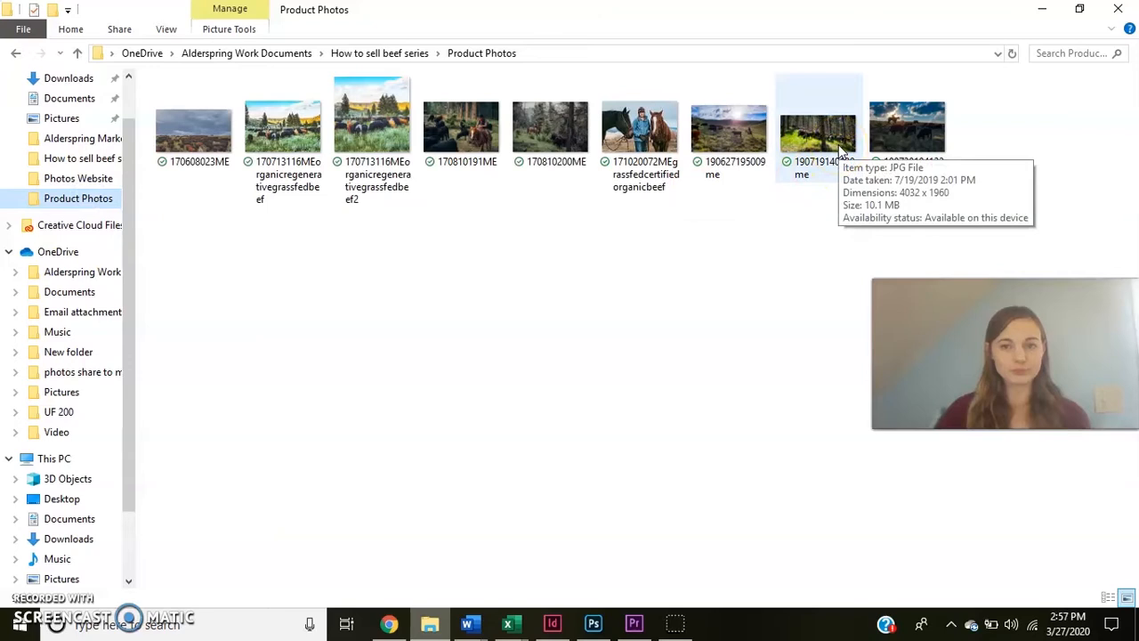
Switch back to Chrome and apply the chosen forest cattle photo to the Image with text overlay section.
left_click(389, 623)
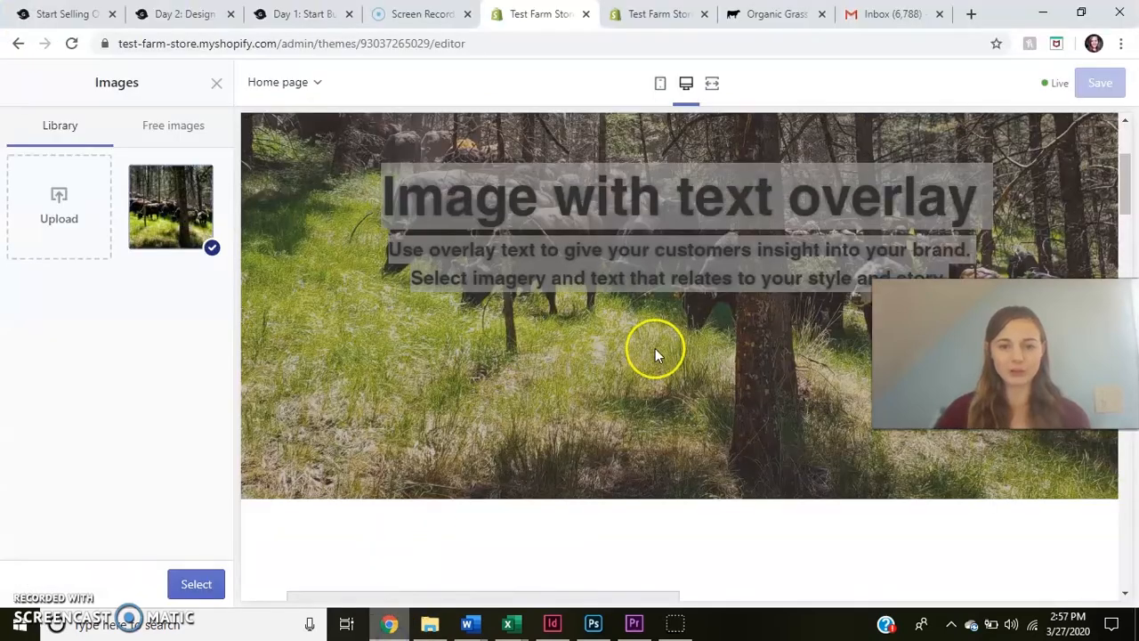
left_click_drag(1125, 178, 1126, 129)
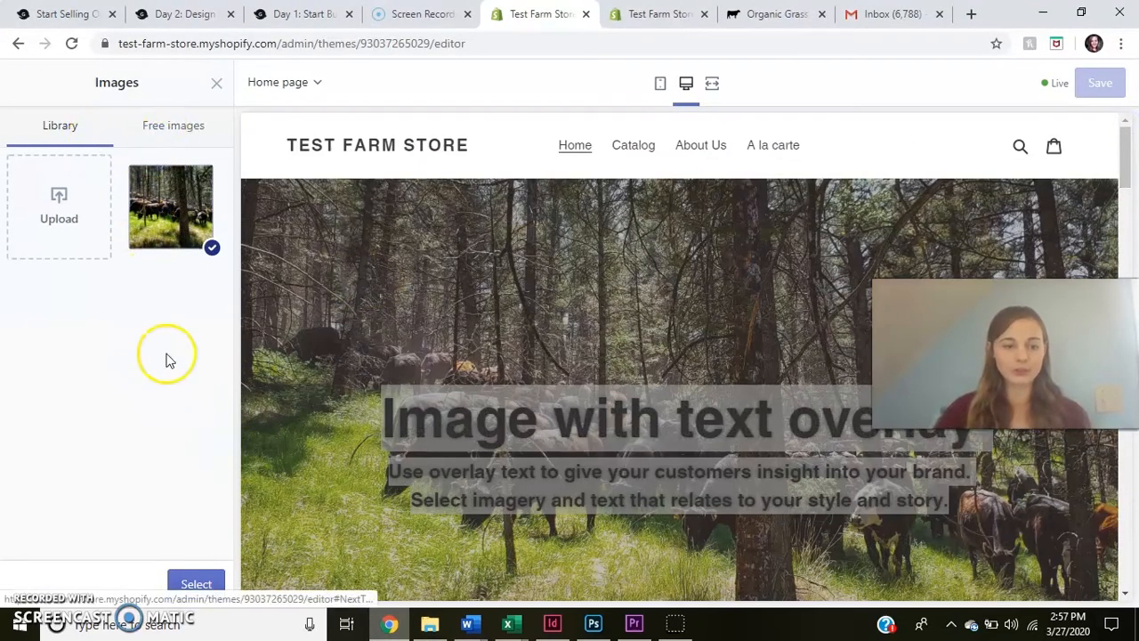
left_click(184, 584)
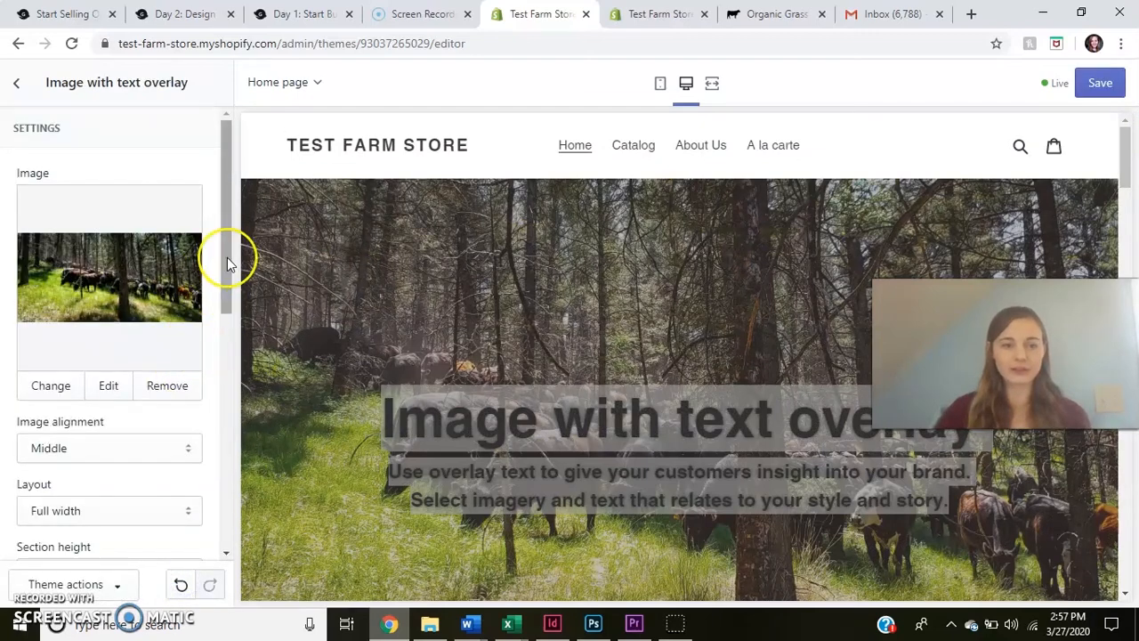
Try the Bottom image alignment for the overlay section and return it to Middle.
left_click_drag(229, 259, 236, 321)
mouse_move(1118, 157)
left_mouse_down()
mouse_move(1126, 191)
mouse_move(1126, 152)
left_mouse_up()
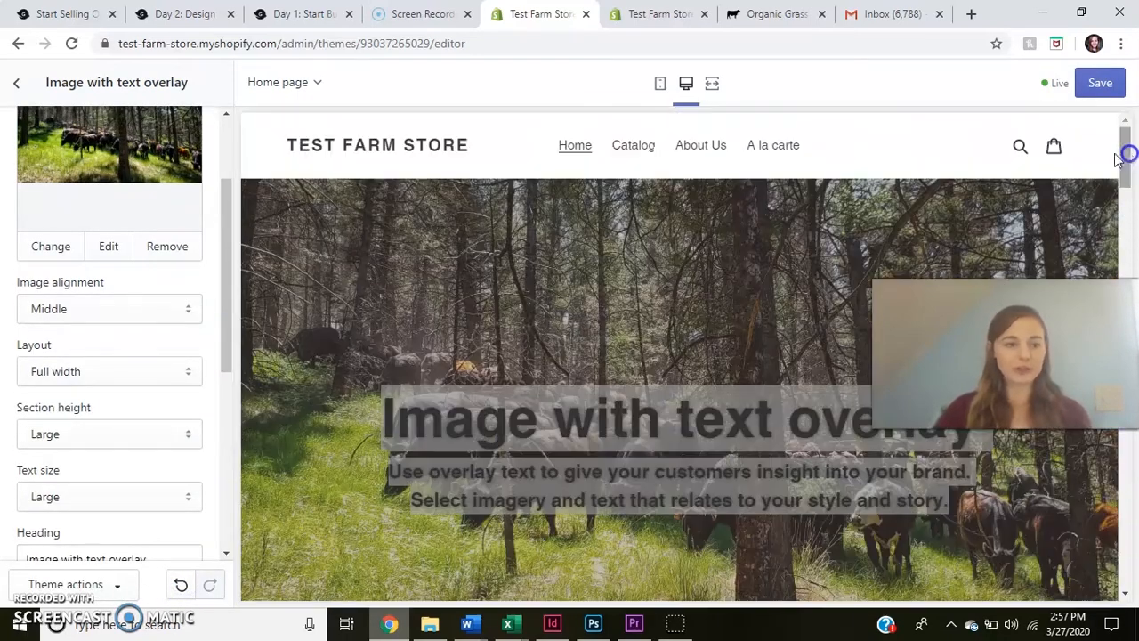
left_click(191, 313)
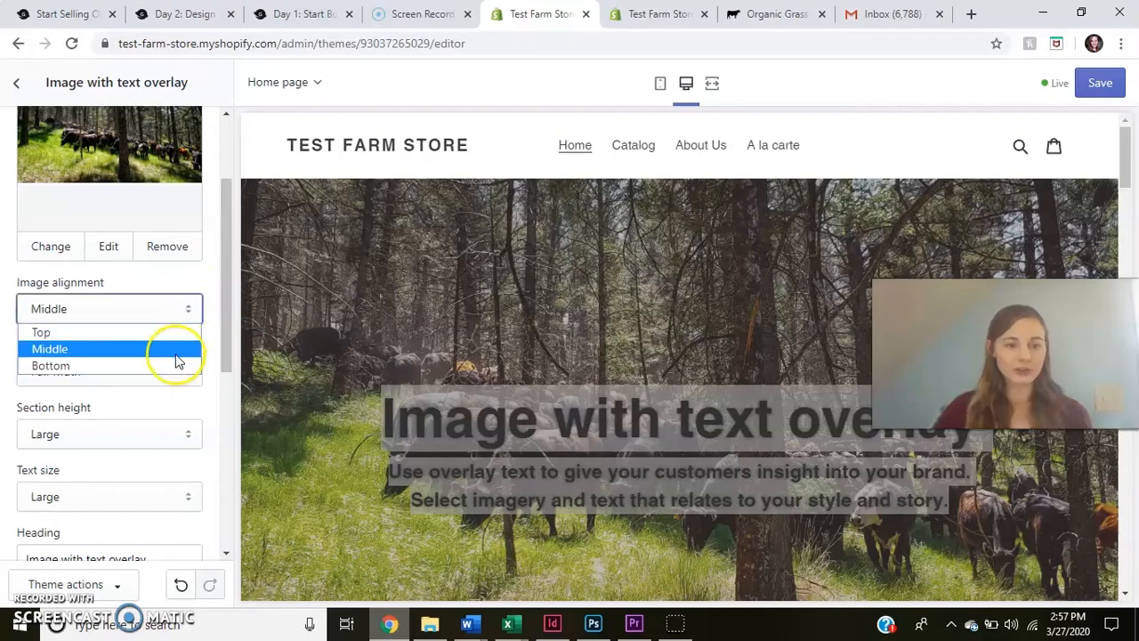
left_click(171, 363)
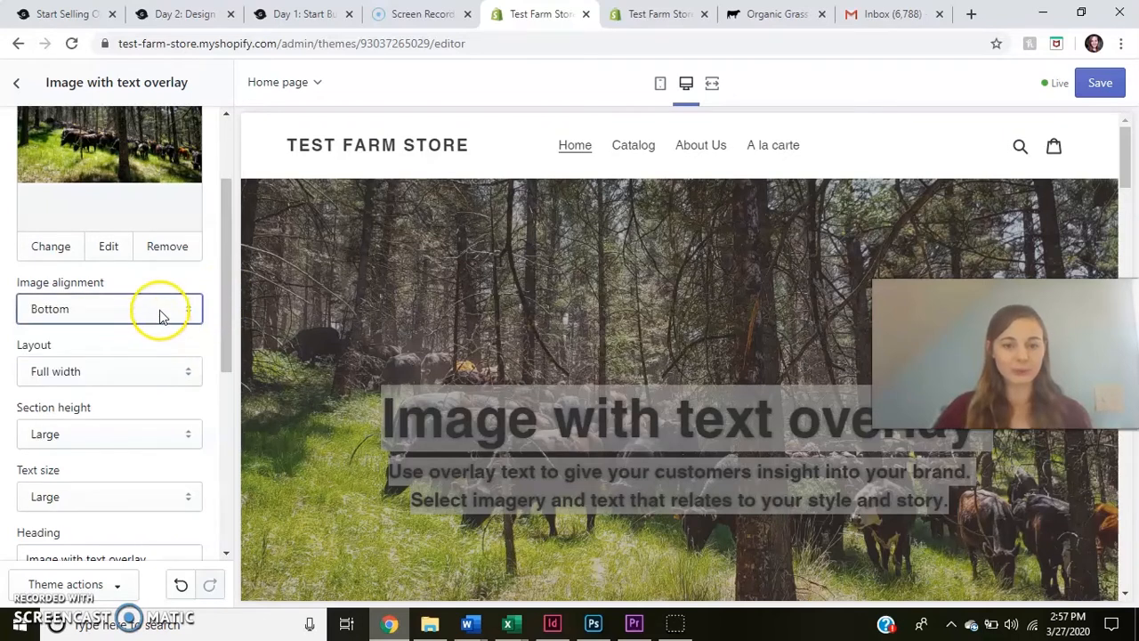
left_click(89, 313)
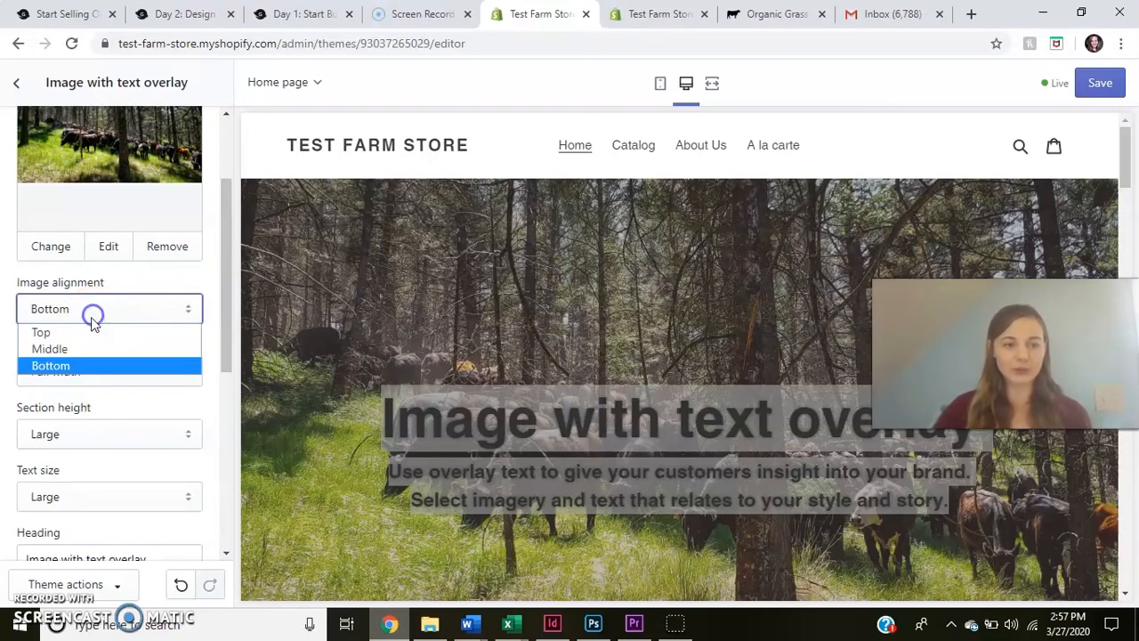
left_click(89, 348)
Review the overlay section's layout options, keeping Full width.
left_click_drag(229, 279, 230, 340)
left_click(163, 229)
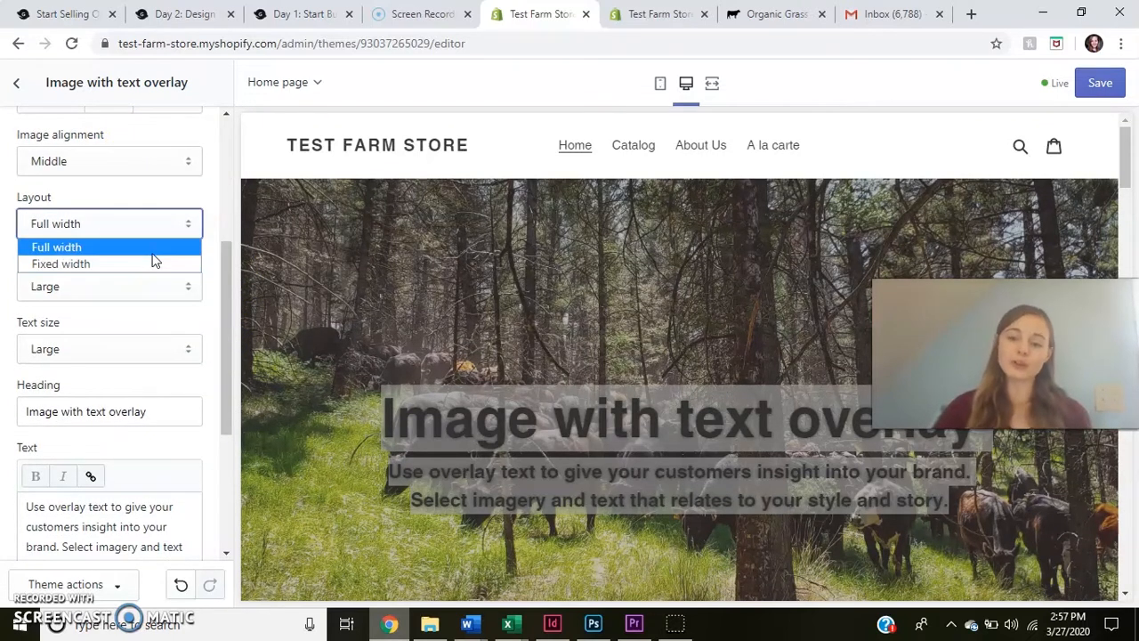
left_click(151, 246)
Try the Extra Large section height for the overlay section and return it to Large.
left_click(149, 286)
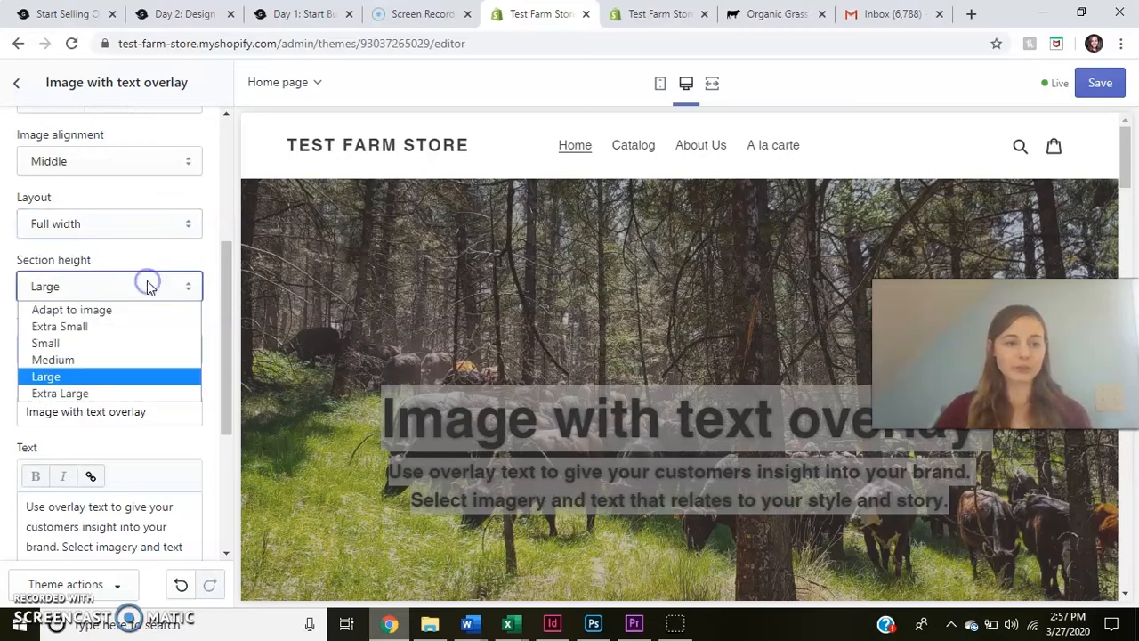
left_click(129, 393)
left_click_drag(1121, 152, 1128, 107)
left_click(110, 286)
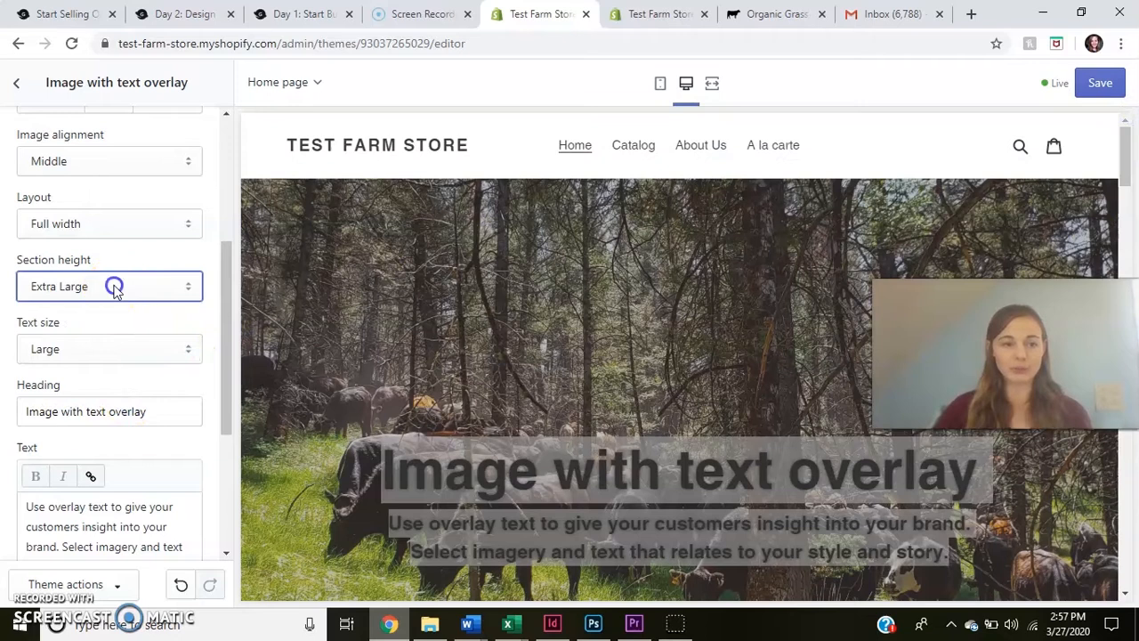
left_click(96, 377)
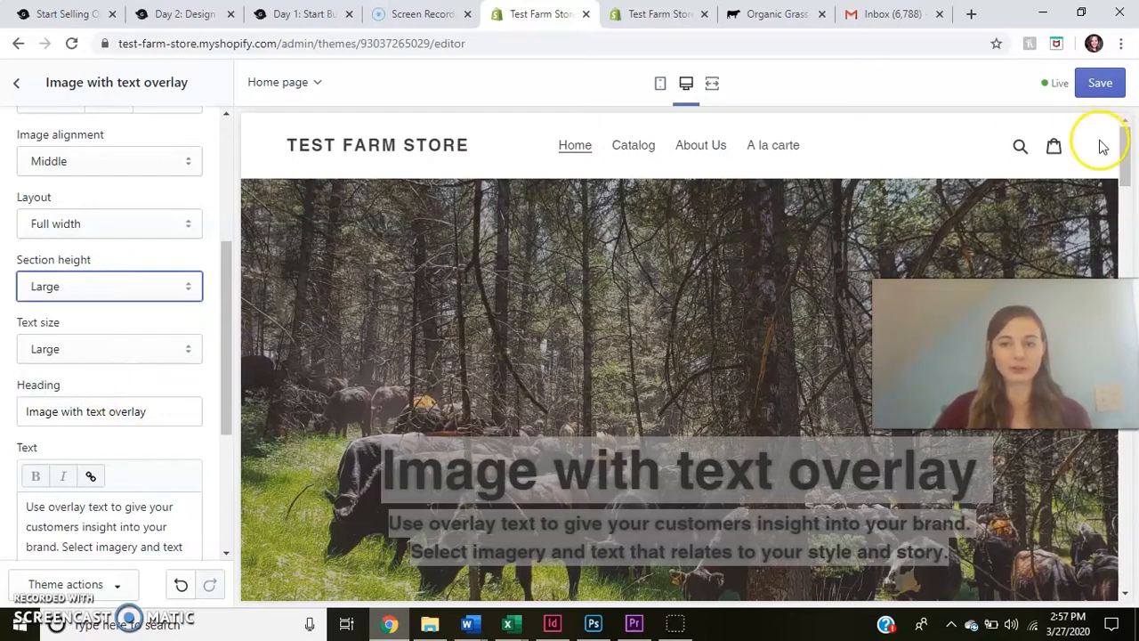
left_click_drag(1126, 153, 1126, 176)
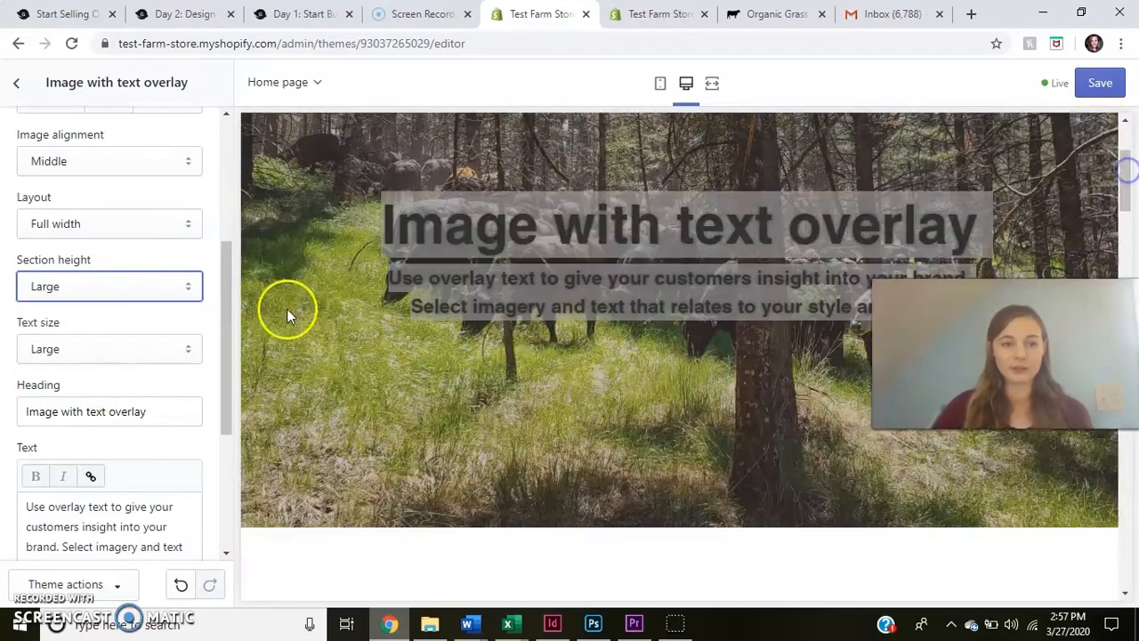
left_click(163, 346)
left_click(161, 339)
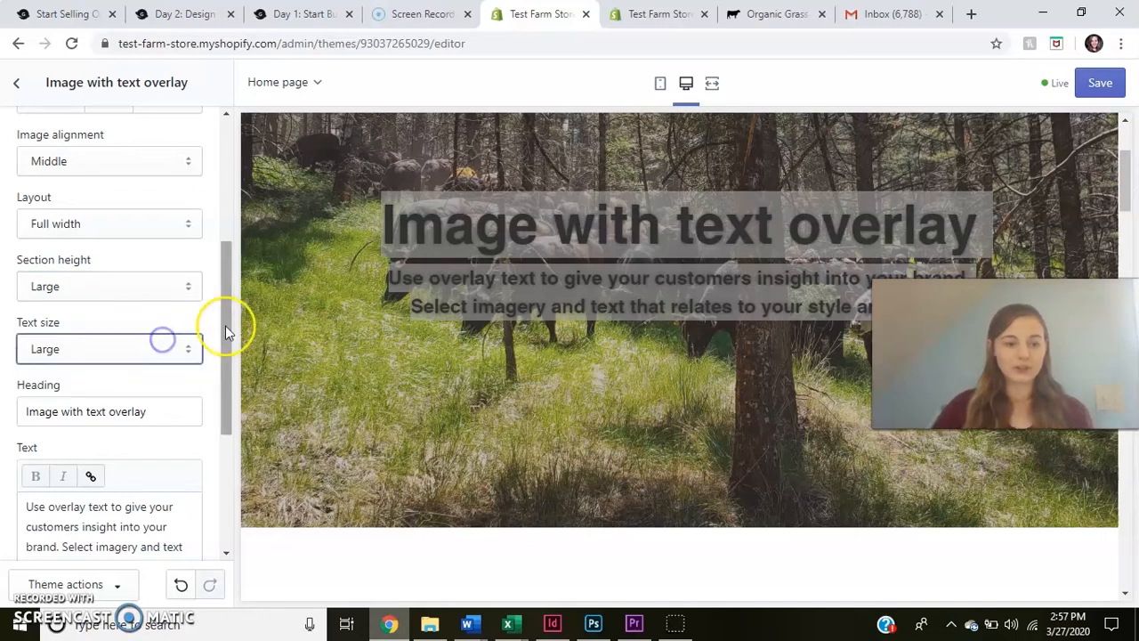
Replace the overlay section's heading with "Welcome to our Farm Store".
left_click_drag(229, 328, 230, 363)
left_click(169, 329)
key("ctrl+a")
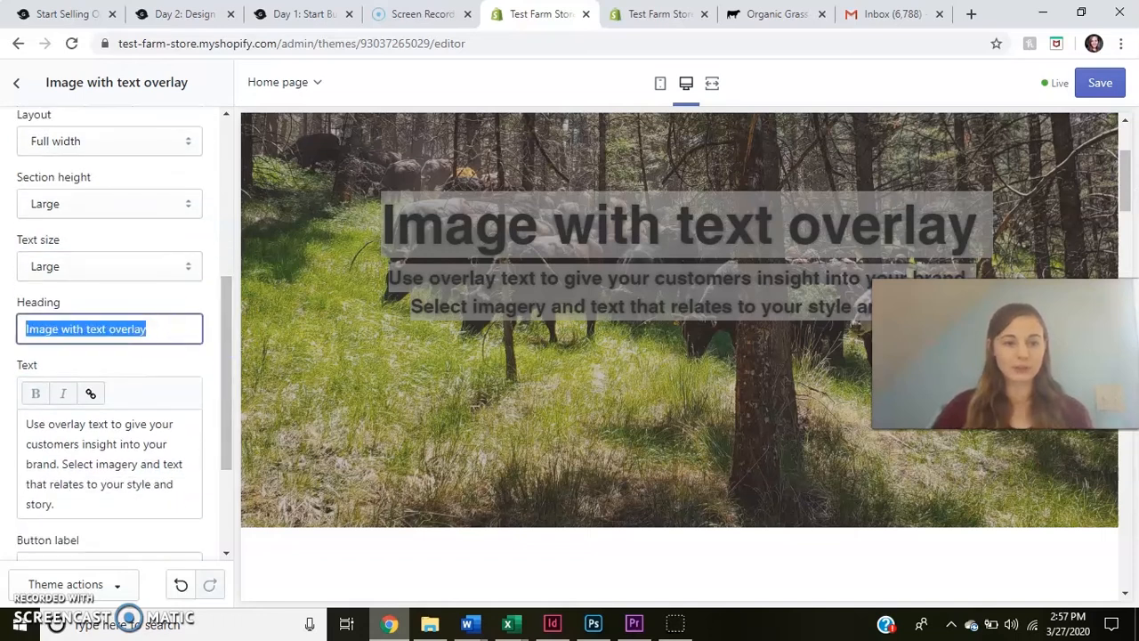
type("Welco")
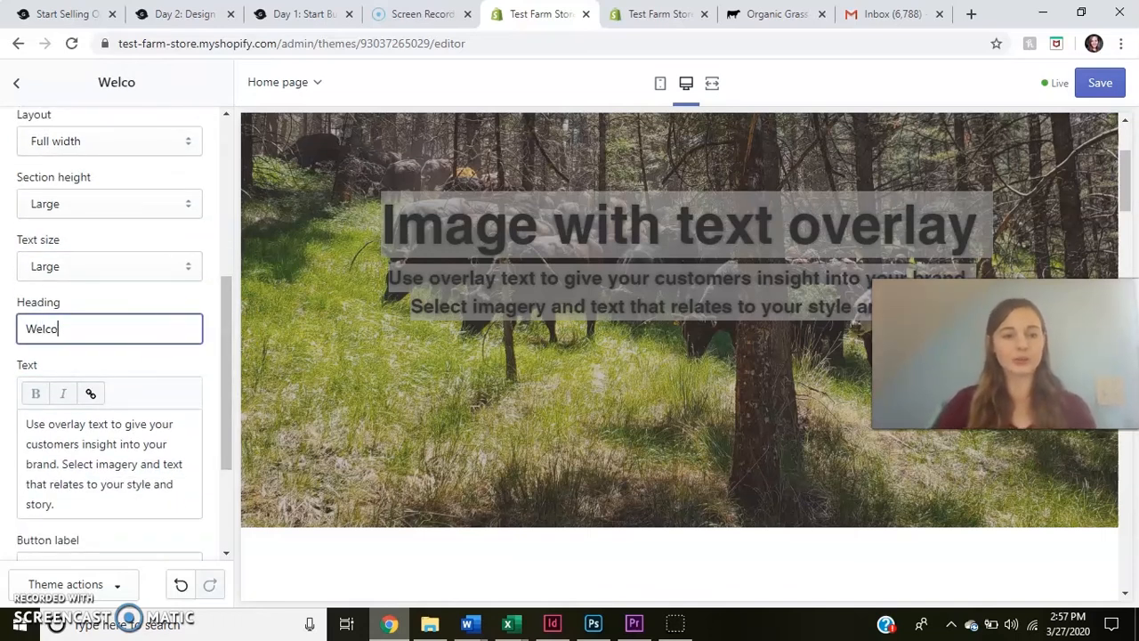
type("me to our Farm Store")
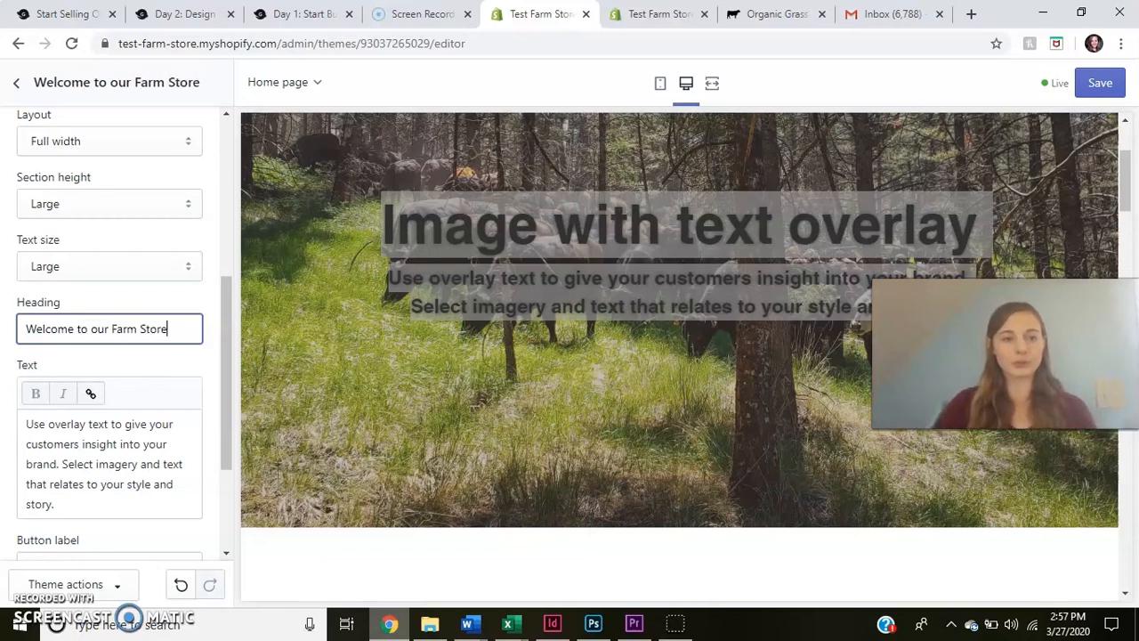
Replace the overlay section's body text with "We're a real family selling ranch direct to you, our customers".
left_click(94, 479)
key("ctrl+a")
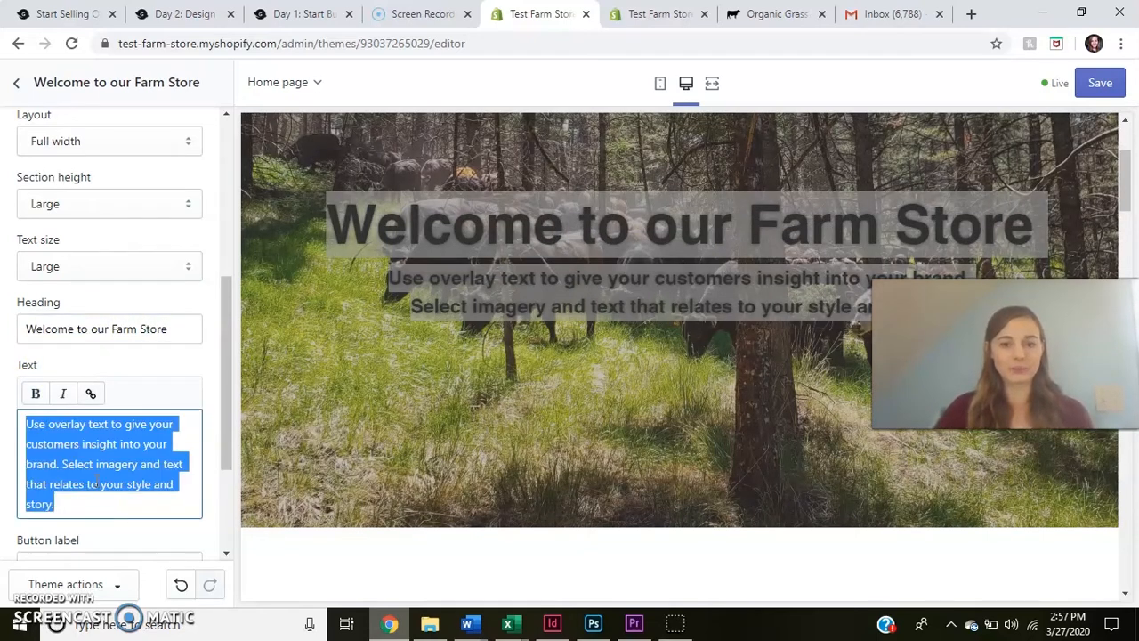
type("We're a real family selling ranch direct to you, our customers")
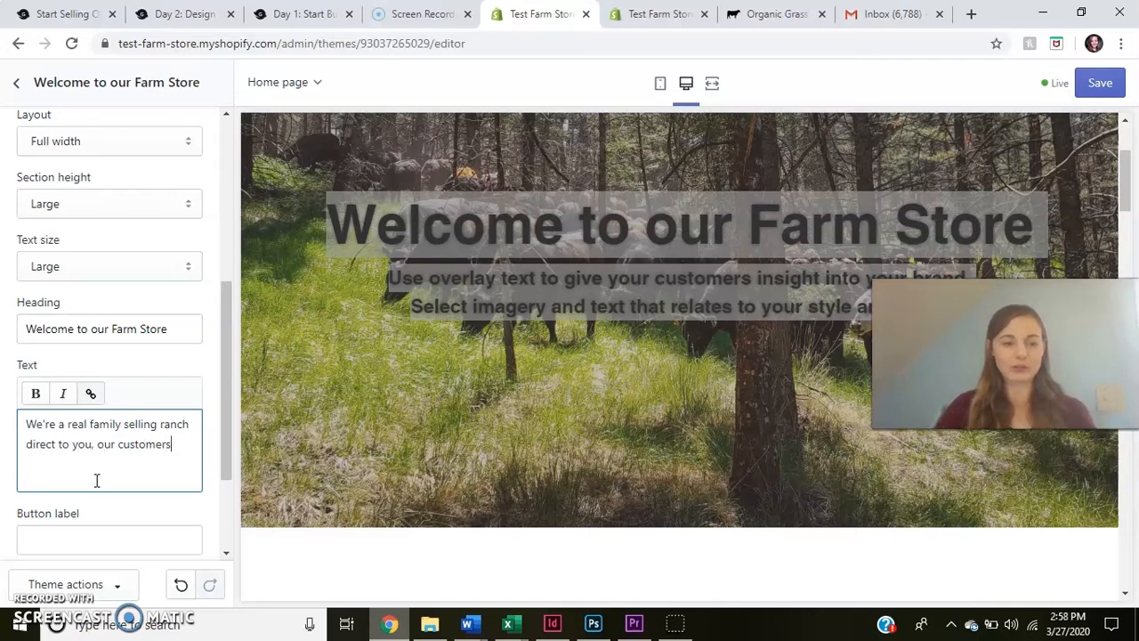
left_click(101, 439)
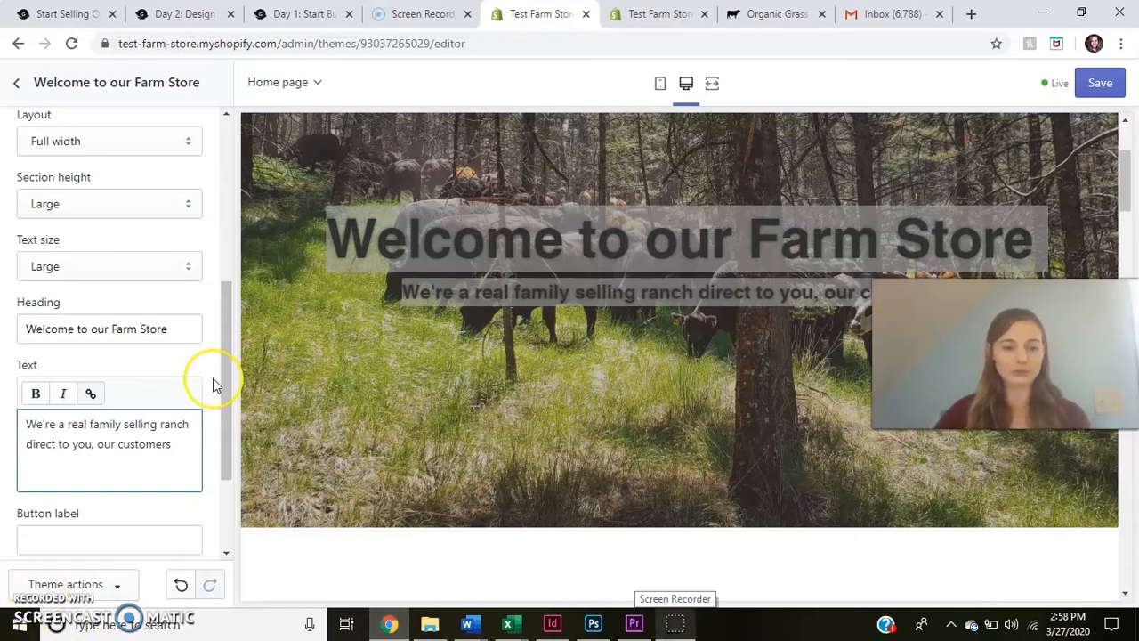
Label the overlay section's button "Shop Now" and link it to the Sampler & Bulk Packages collection.
left_click_drag(226, 379, 236, 477)
left_click(97, 385)
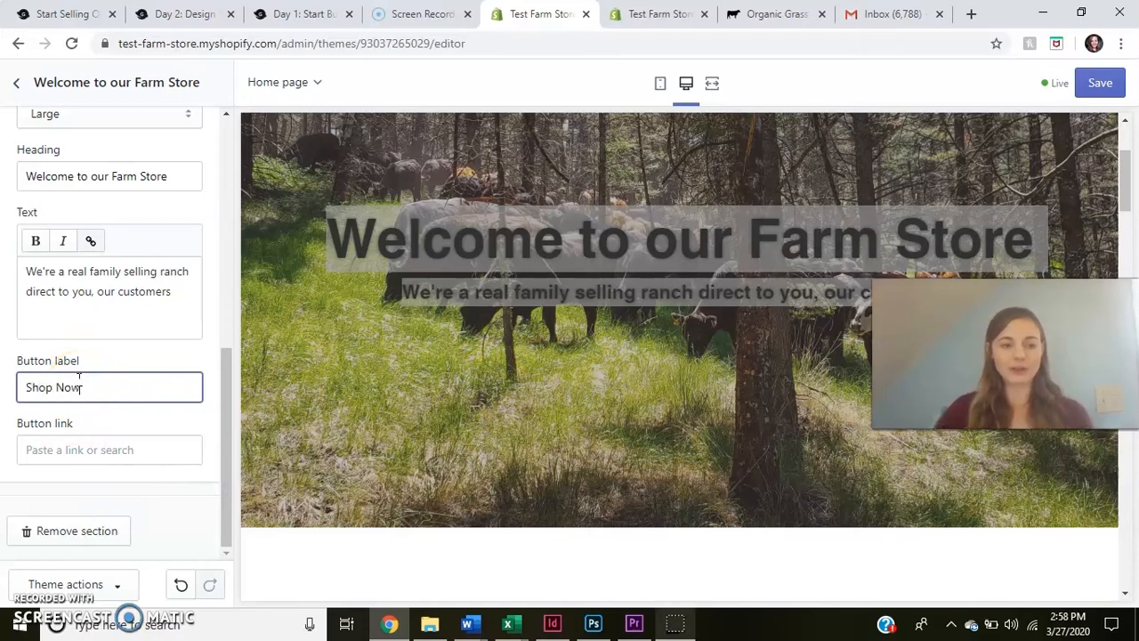
left_click(97, 447)
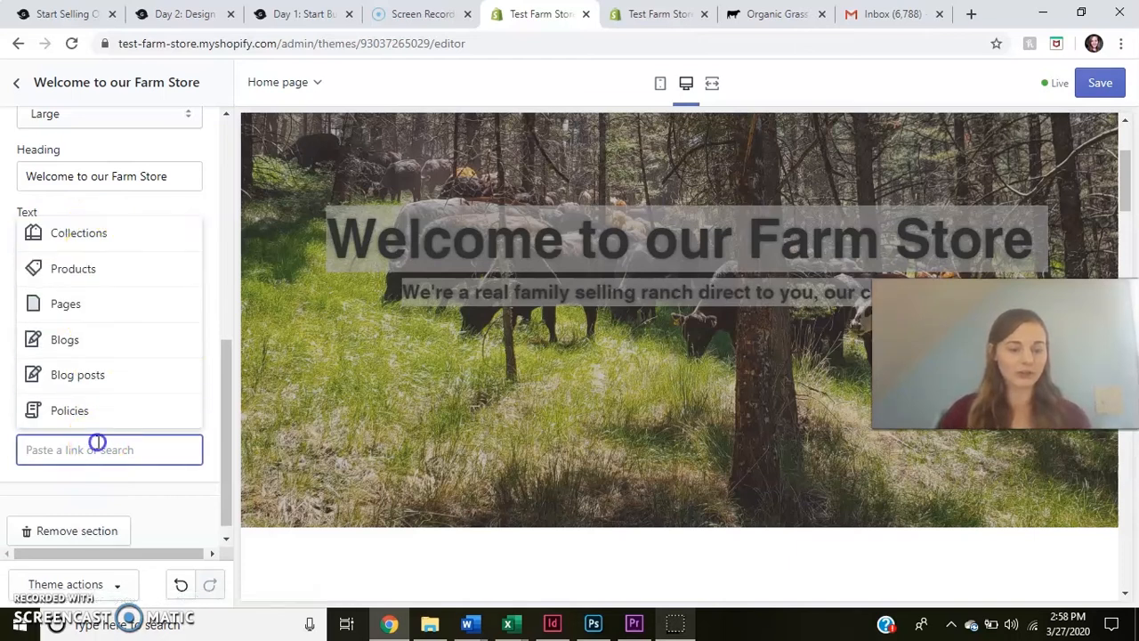
type("samplers")
left_click(97, 447)
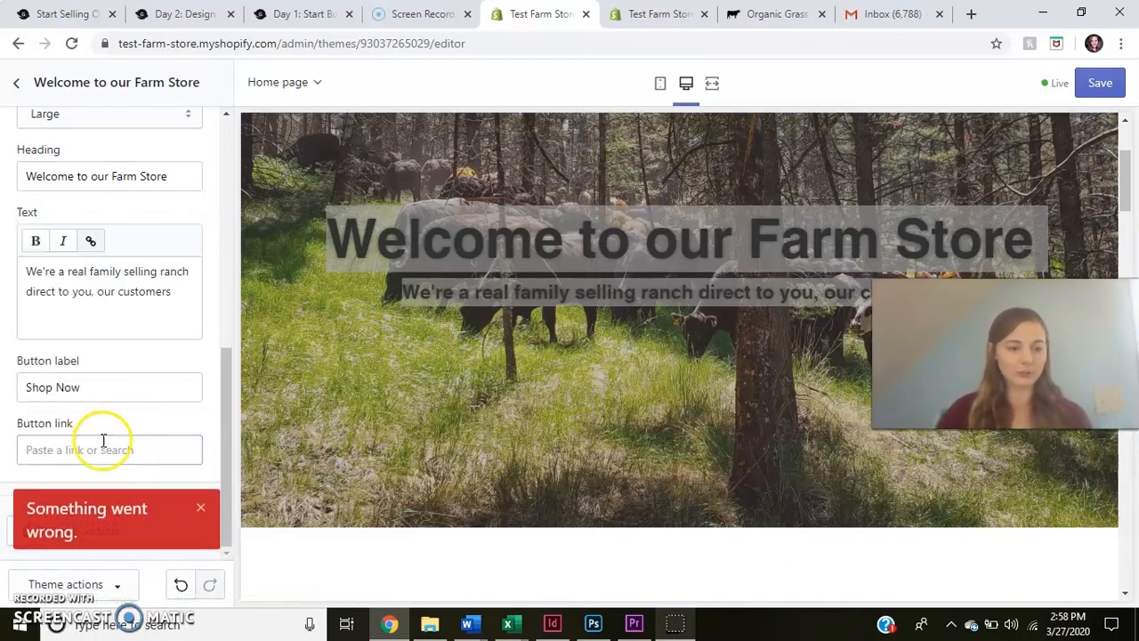
left_click(200, 507)
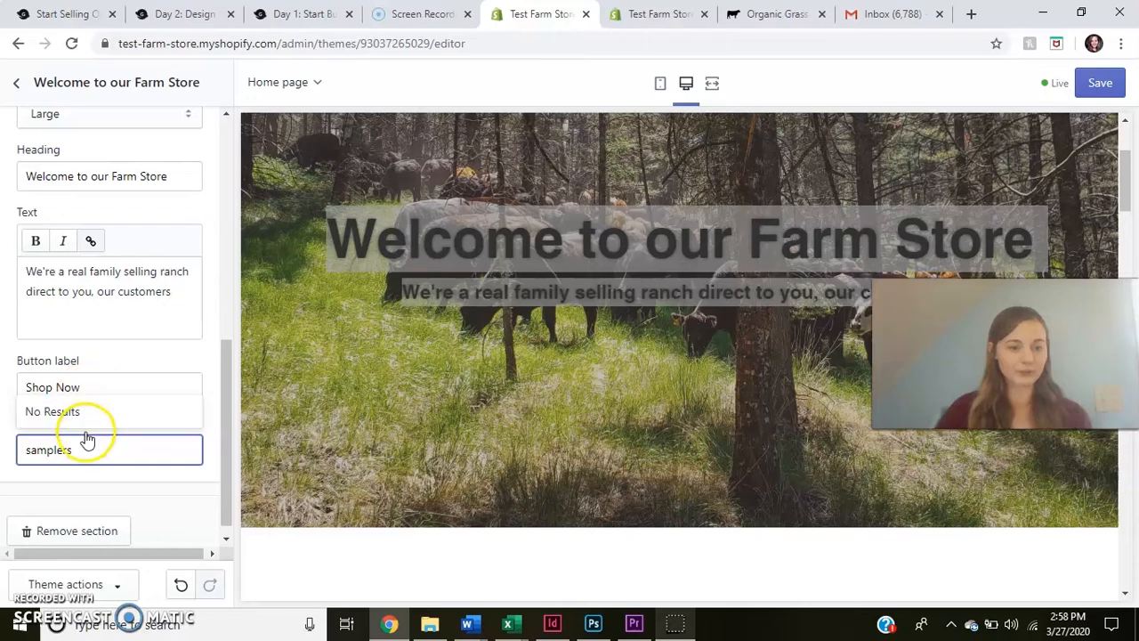
key("BackSpace")
key("BackSpace")
type("sam")
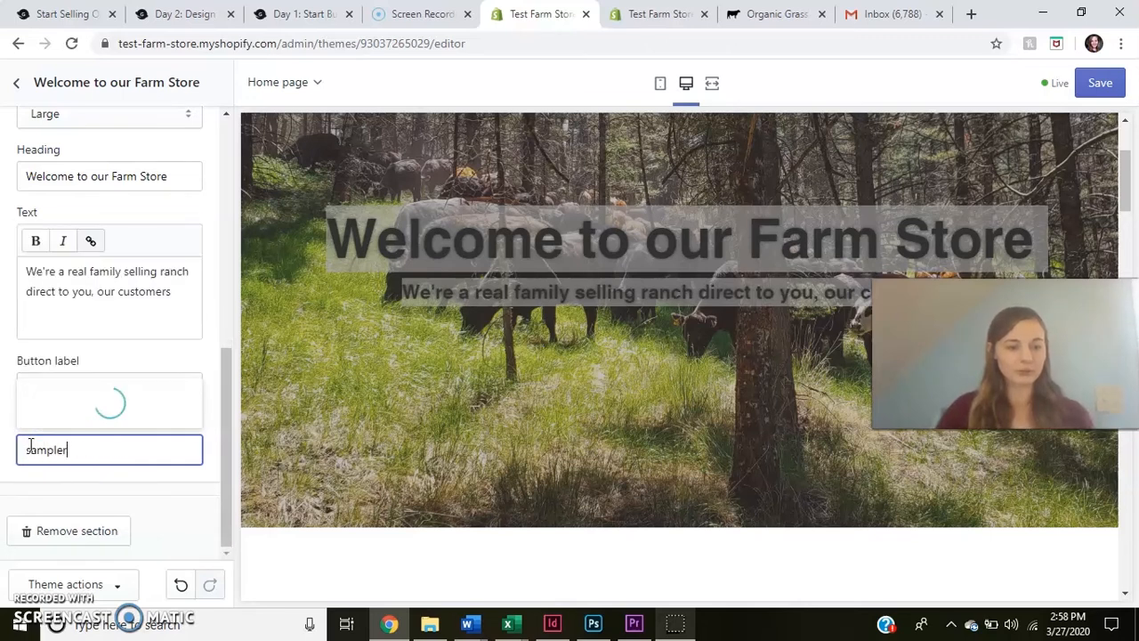
left_click(49, 415)
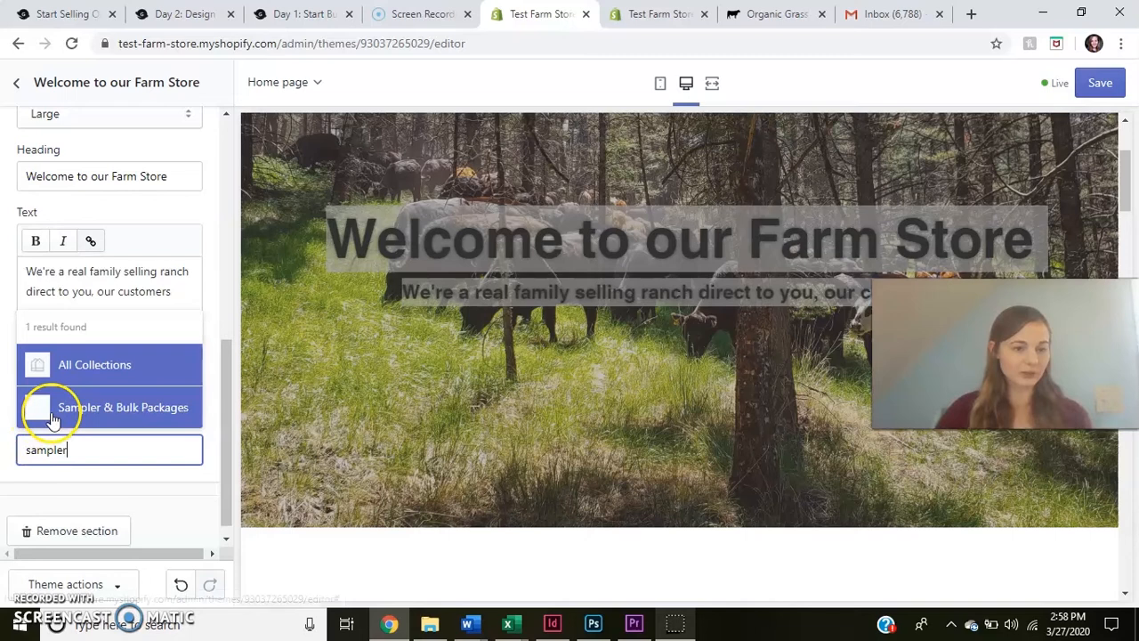
left_click(117, 411)
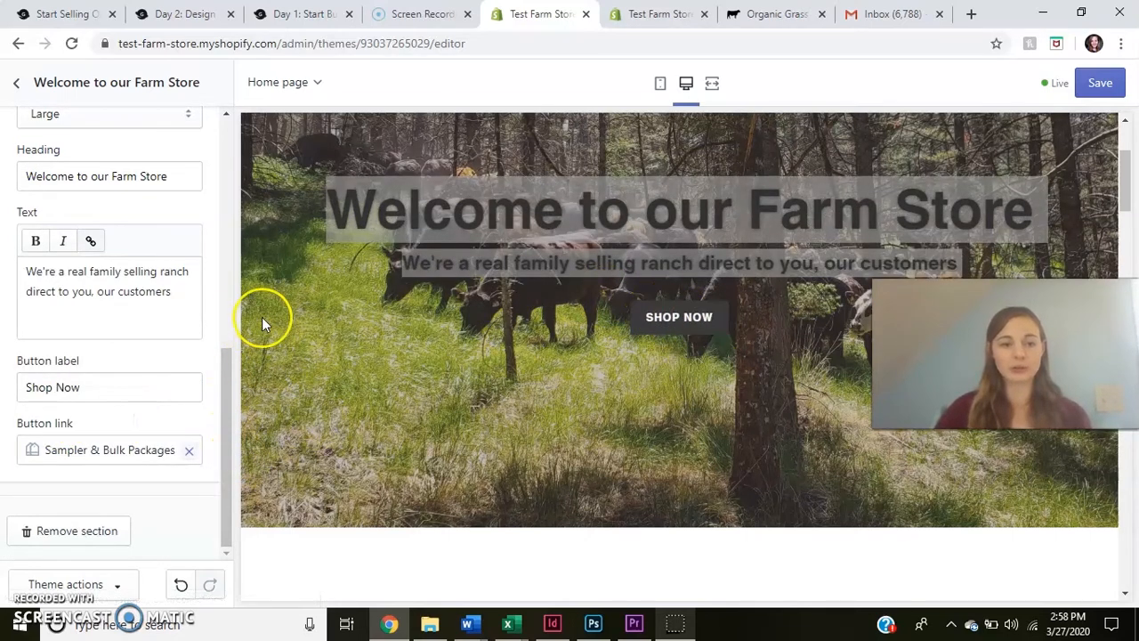
Return to the section list and remove the Image with text section from the home page.
left_click_drag(231, 388, 216, 129)
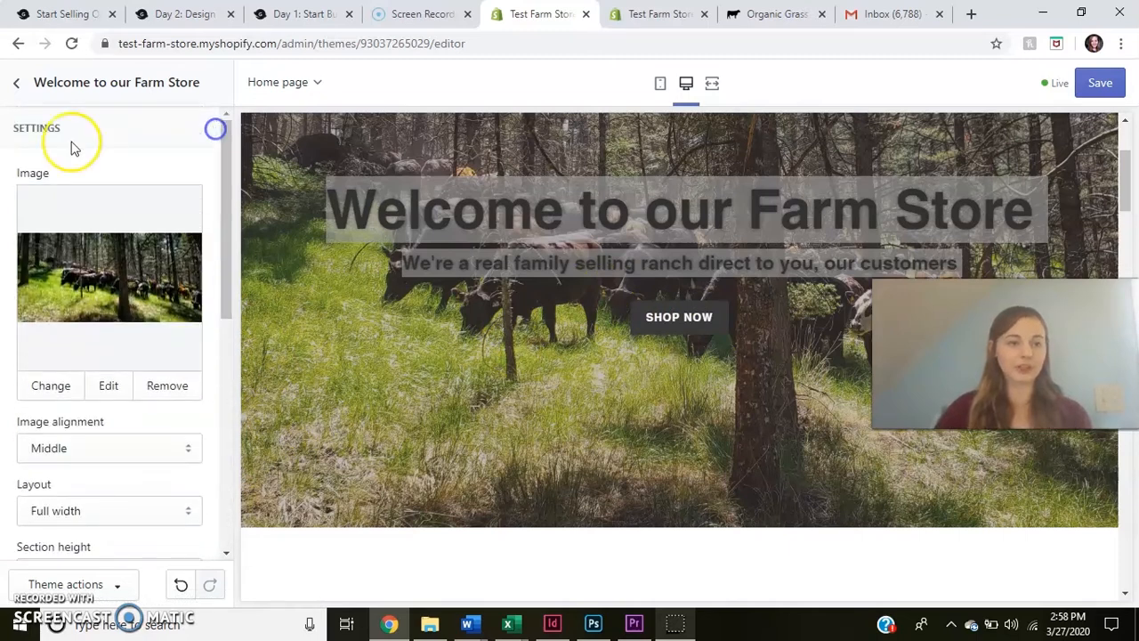
left_click(16, 89)
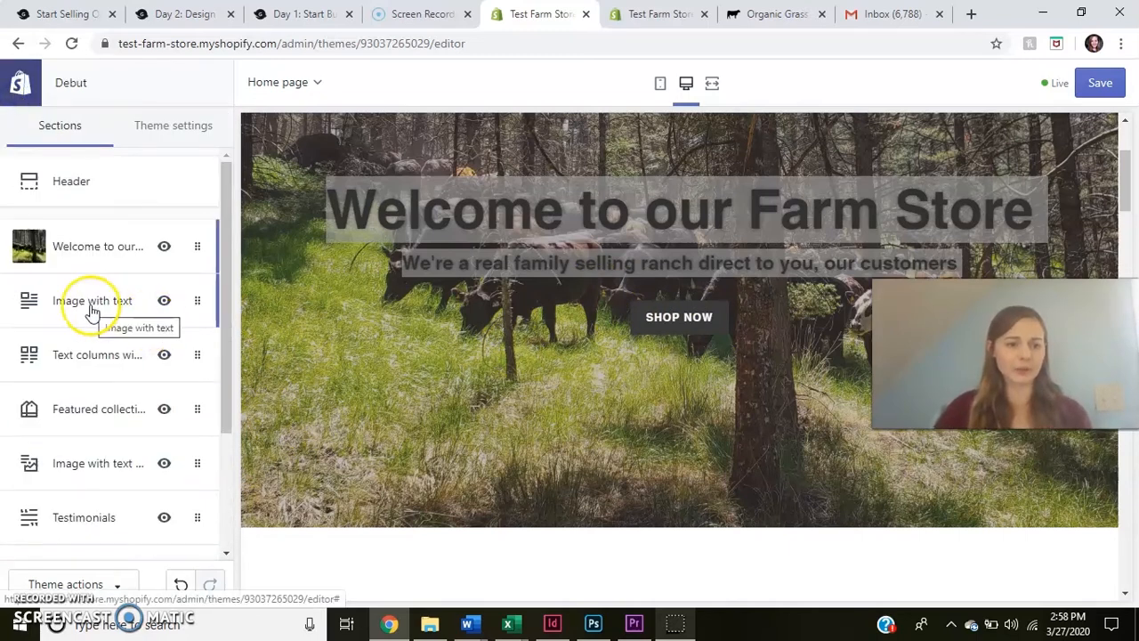
left_click_drag(1125, 176, 1130, 246)
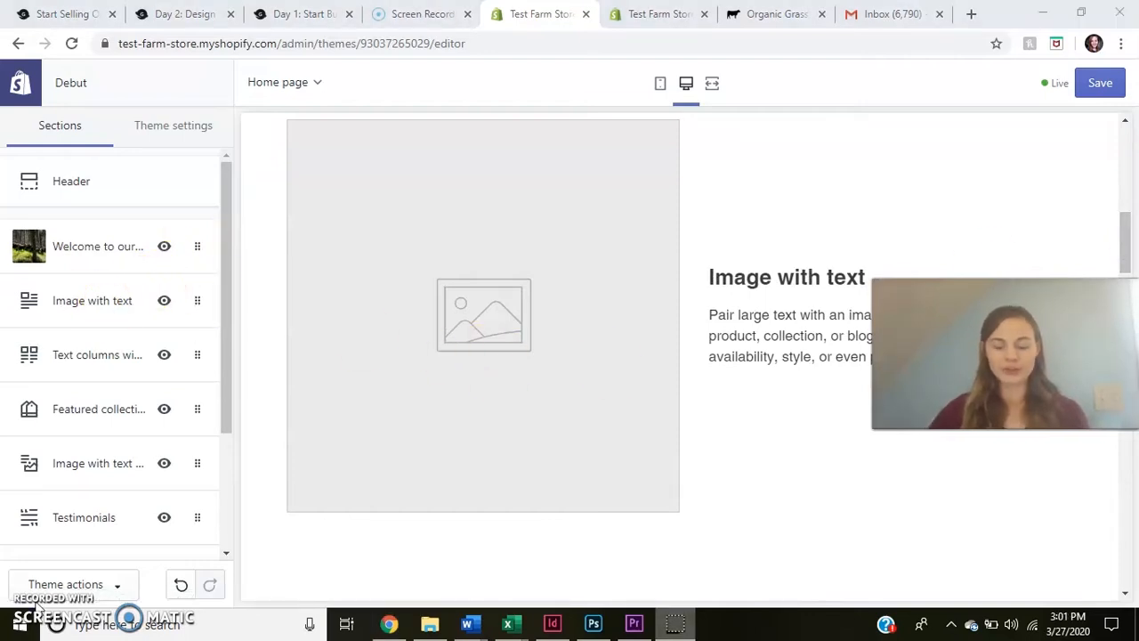
mouse_move(1126, 236)
left_mouse_down()
mouse_move(1122, 266)
mouse_move(1121, 211)
mouse_move(1121, 242)
left_mouse_up()
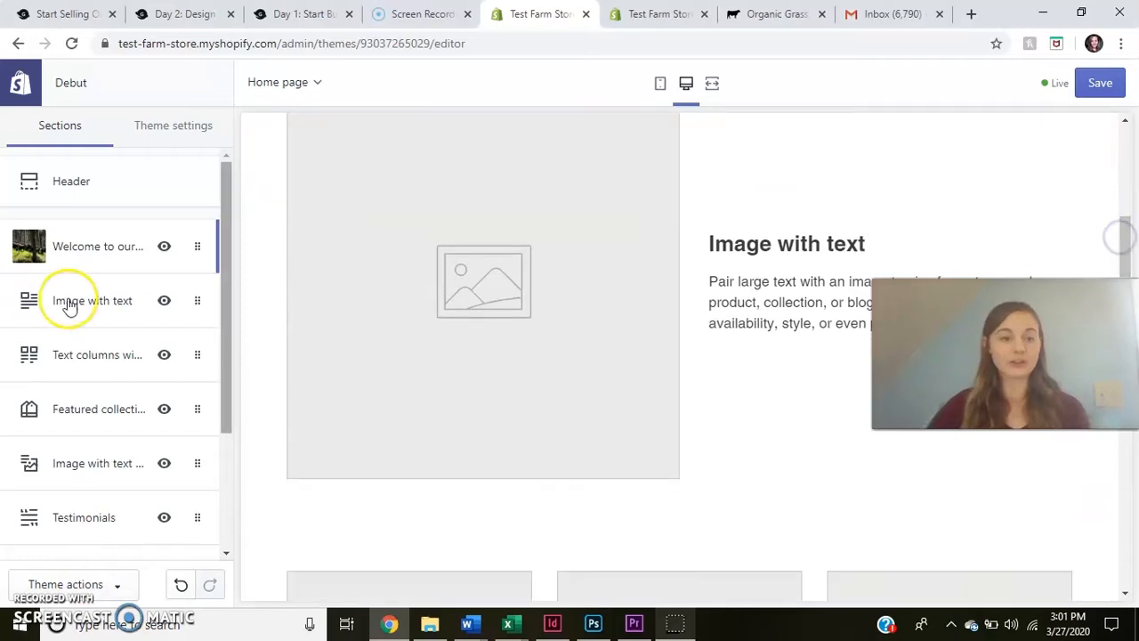
left_click(197, 305)
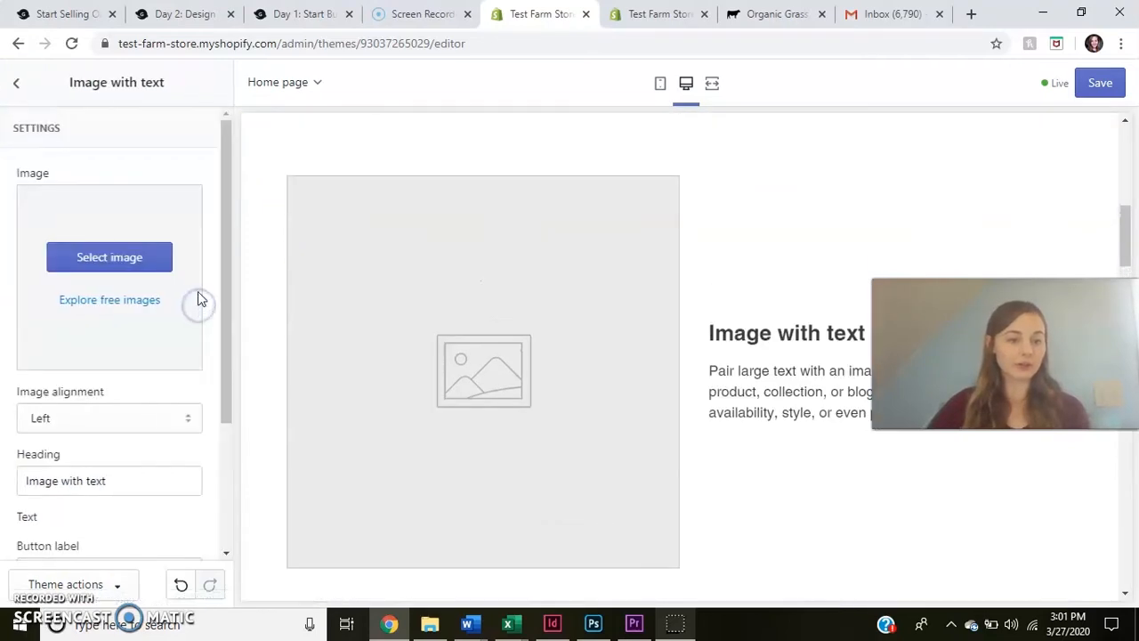
left_click_drag(222, 274, 222, 484)
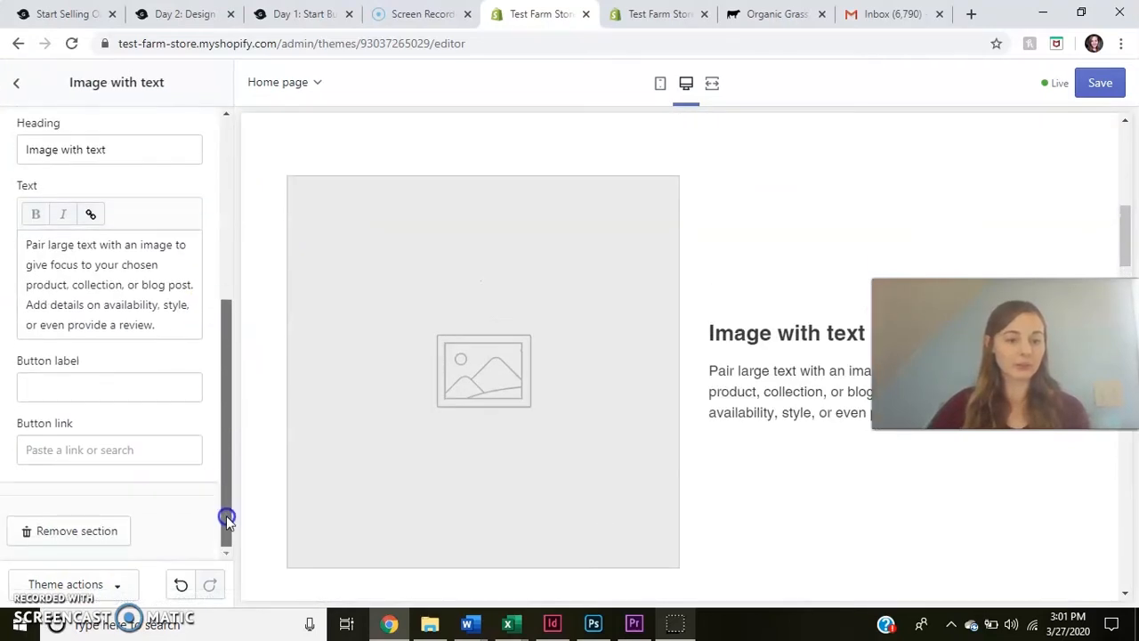
left_click(77, 534)
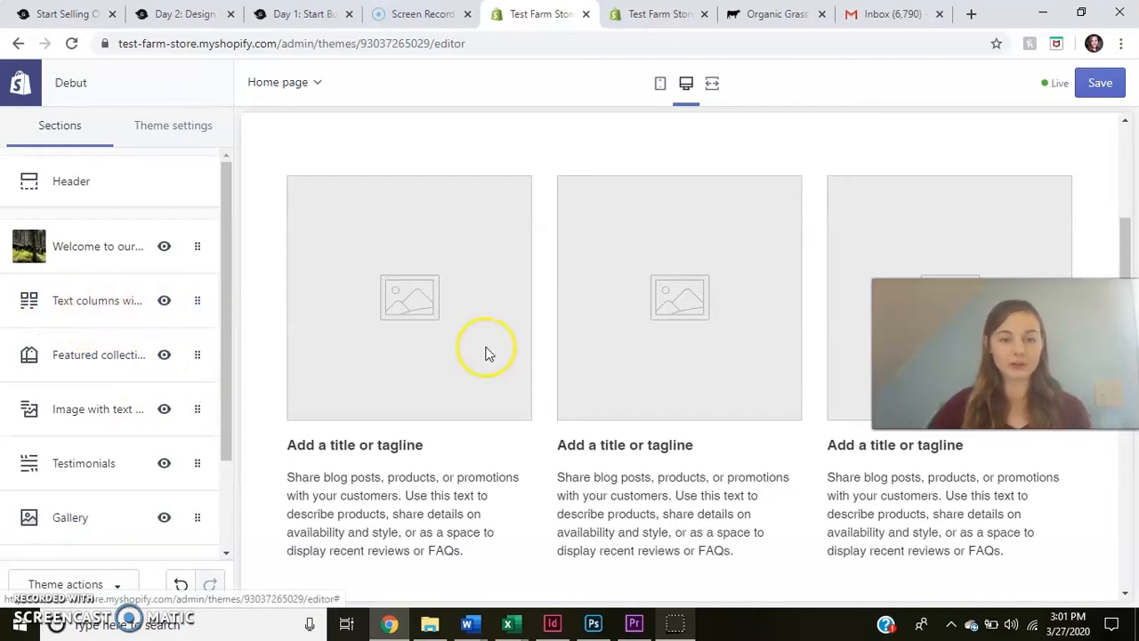
Open the Text columns with images section and expand the first column's content settings.
left_click_drag(1125, 233, 1128, 258)
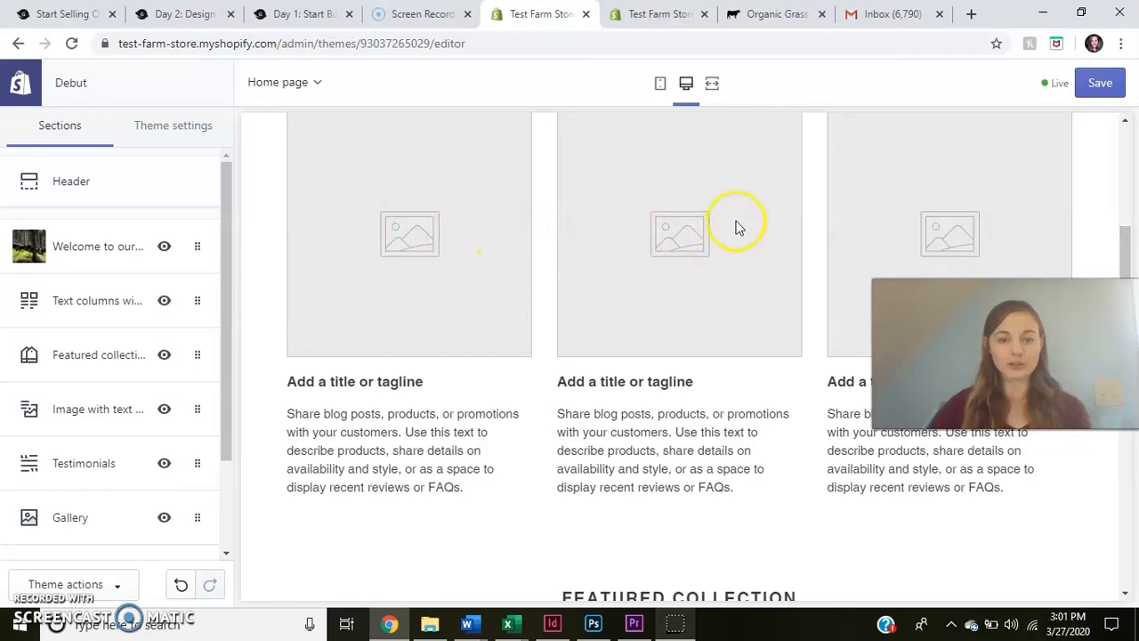
left_click(109, 298)
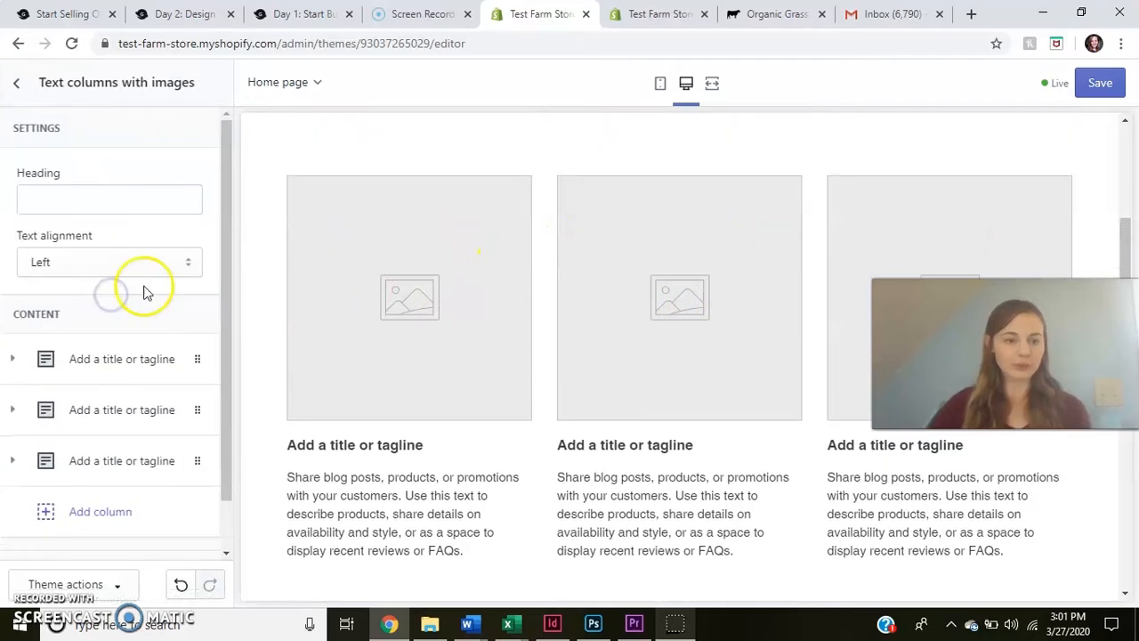
left_click(158, 358)
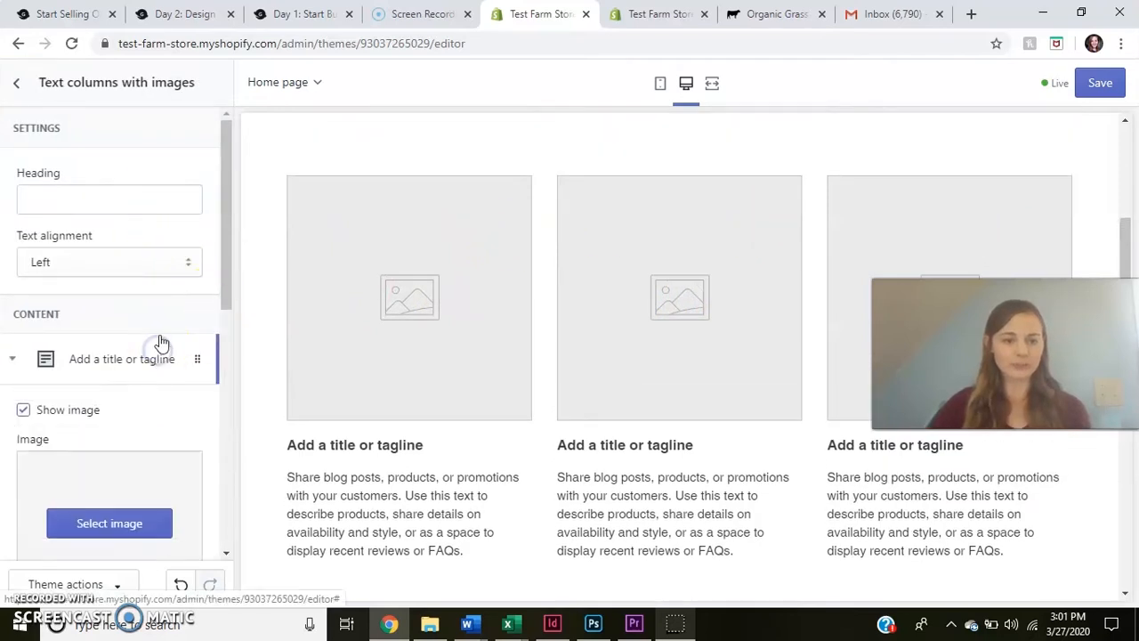
left_click_drag(225, 239, 232, 334)
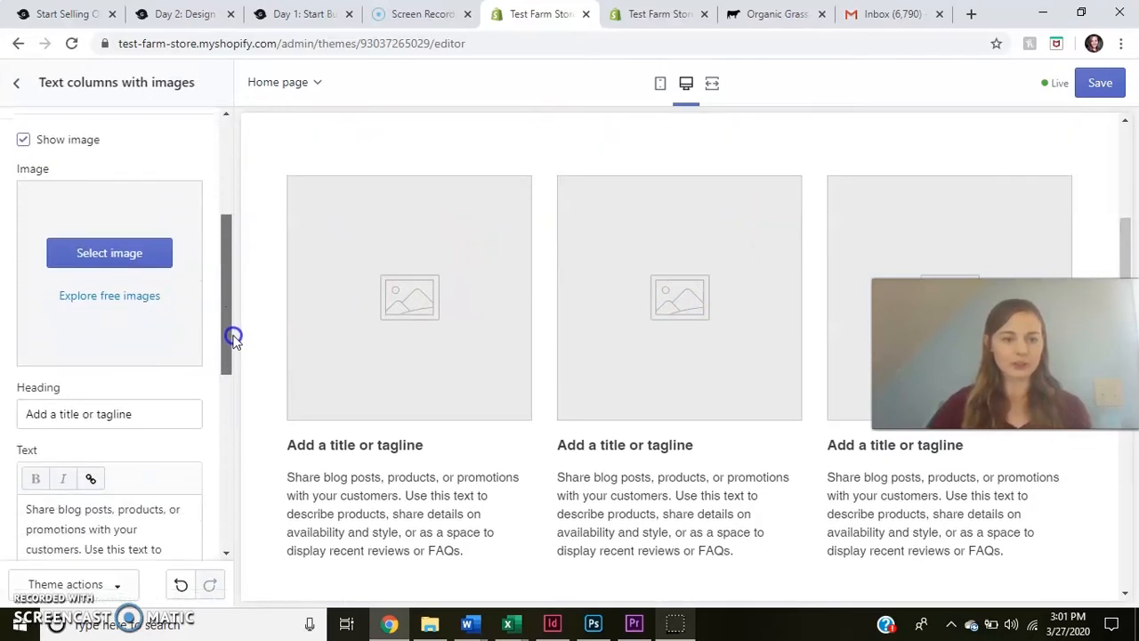
Upload the photo 171020072MEgrassfedcertifiedorganicbeef from the Product Photos folder and apply it as the first column's image.
left_click(139, 267)
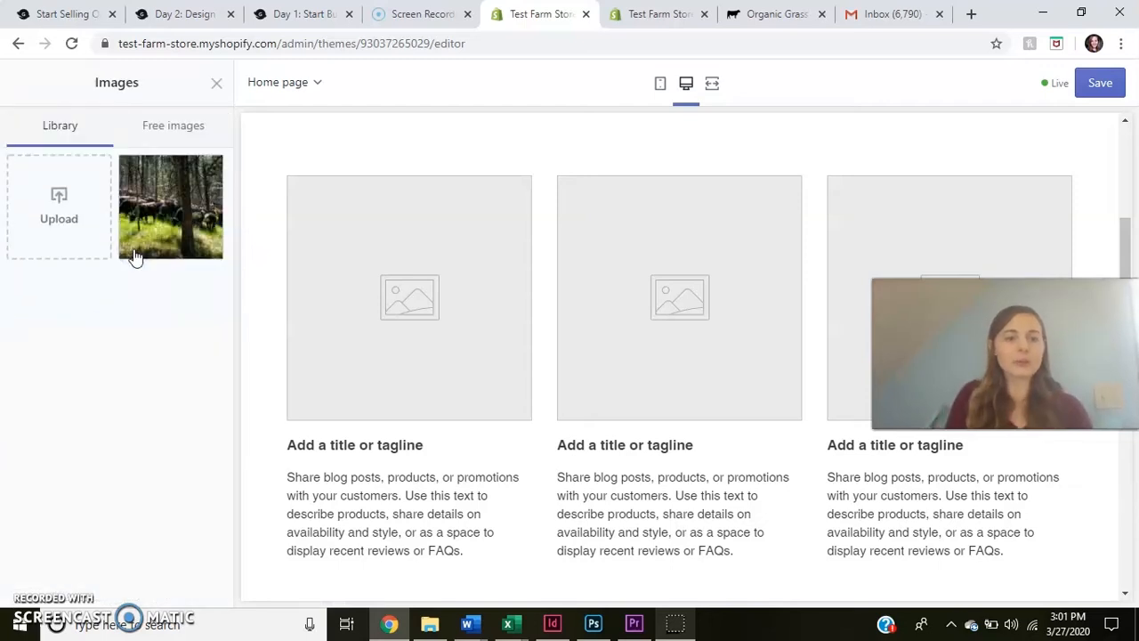
left_click(77, 220)
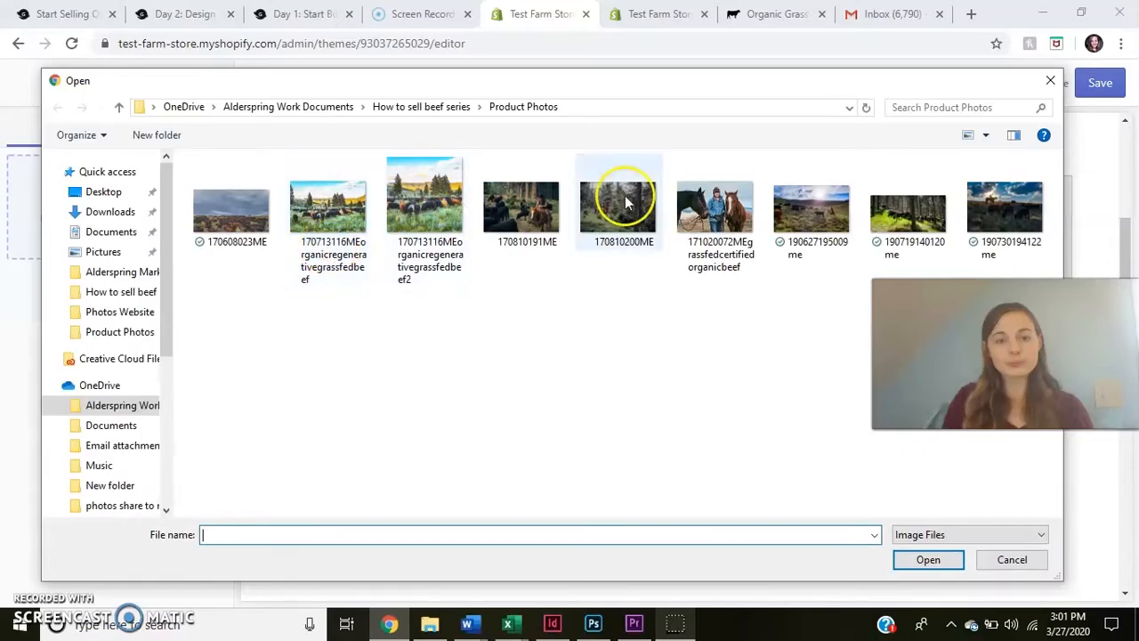
left_click(712, 209)
double_click(712, 209)
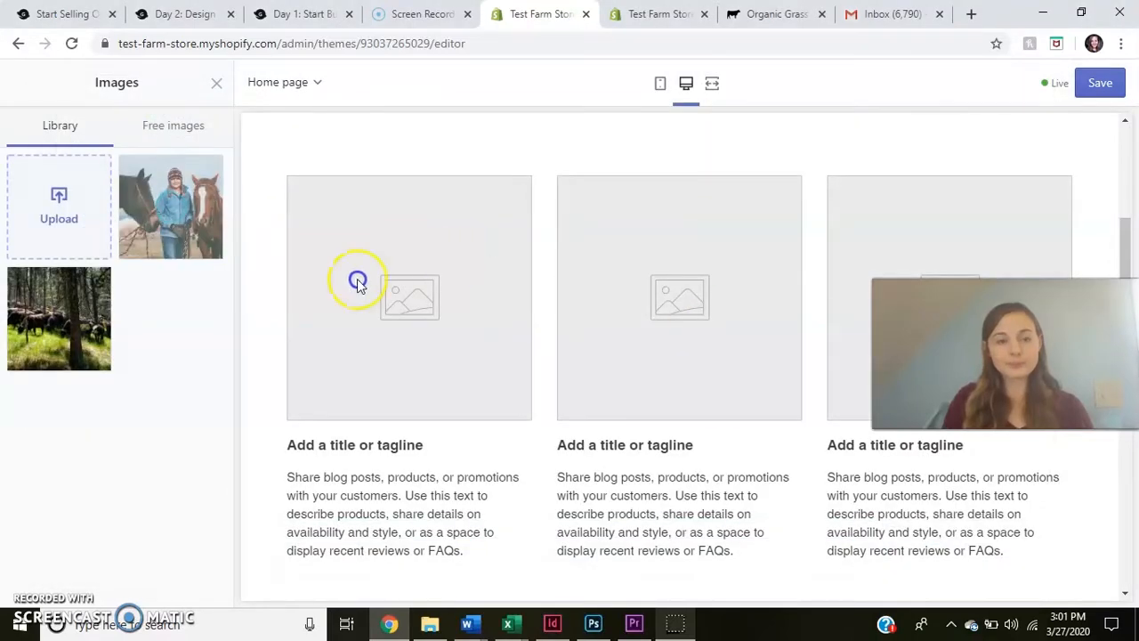
left_click(177, 186)
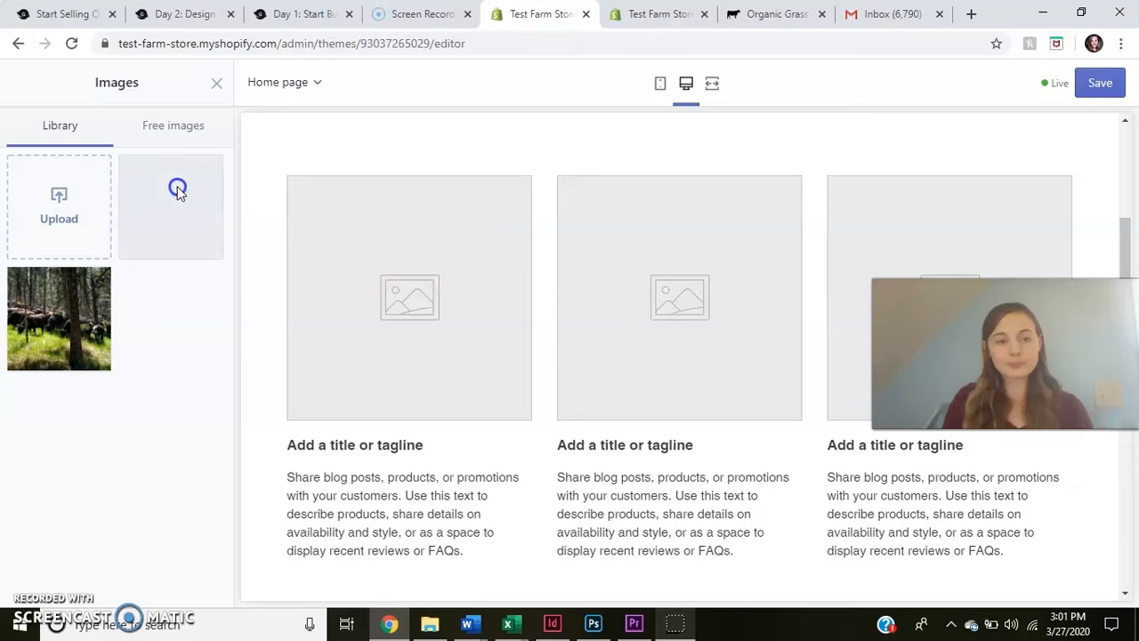
left_click(177, 204)
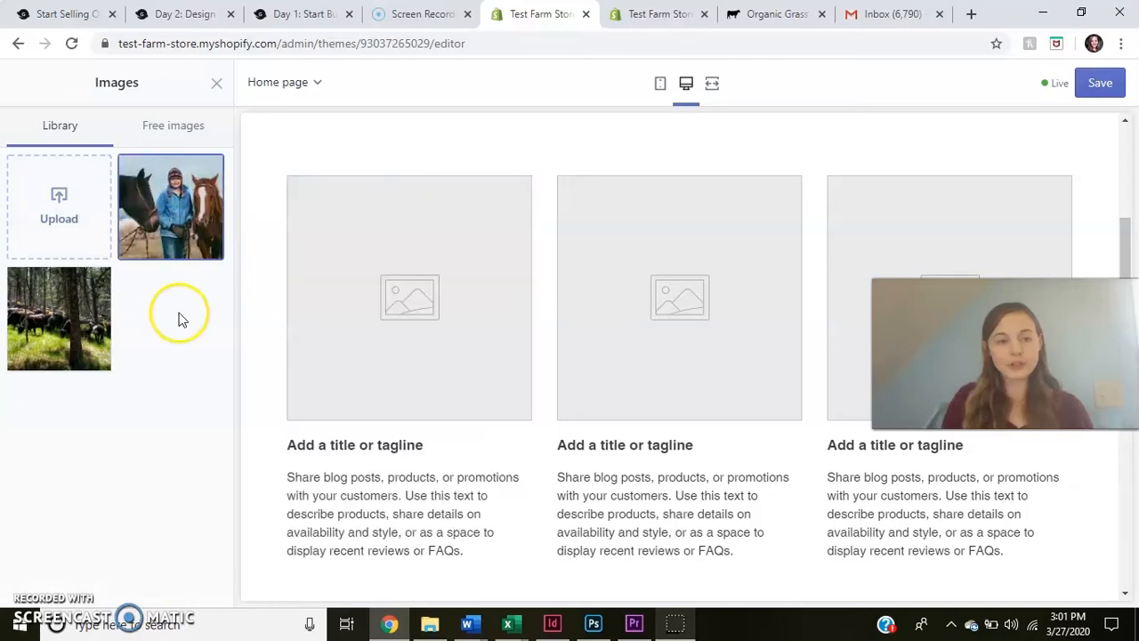
left_click(183, 214)
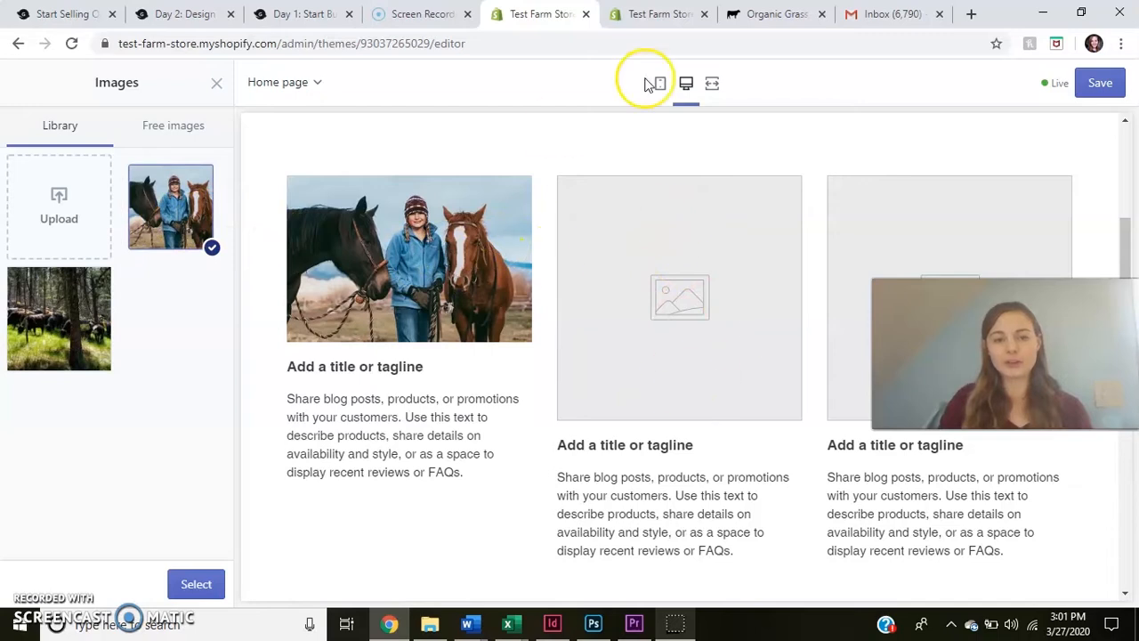
left_click(196, 584)
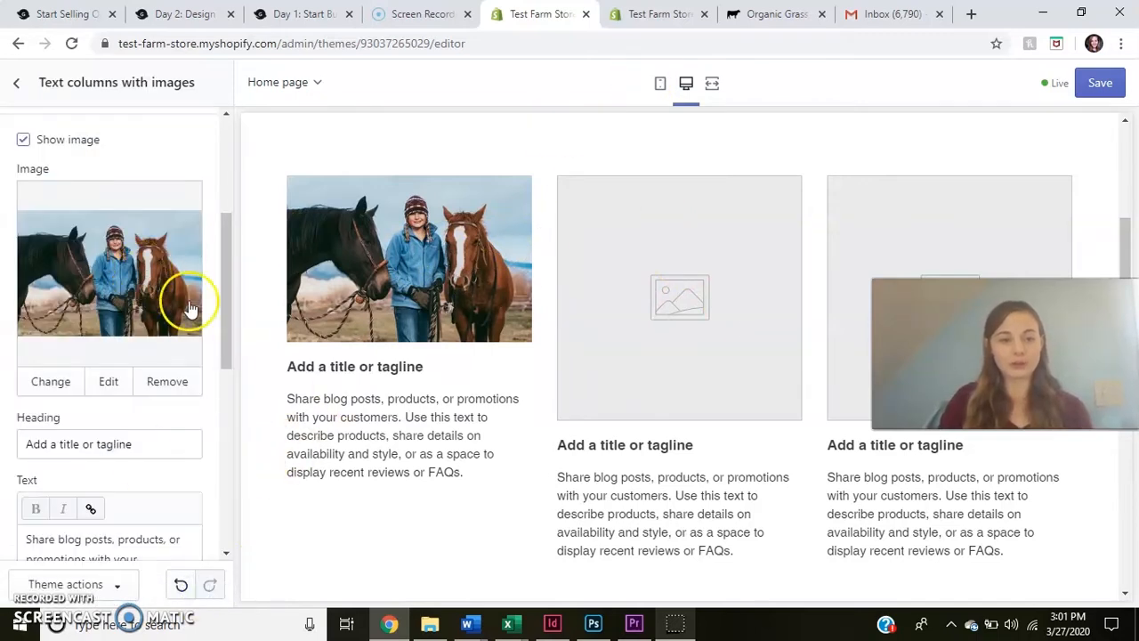
Set the first text column's button label to "Learn More", keeping its placeholder heading and text.
left_click_drag(227, 279, 226, 335)
left_click(144, 285)
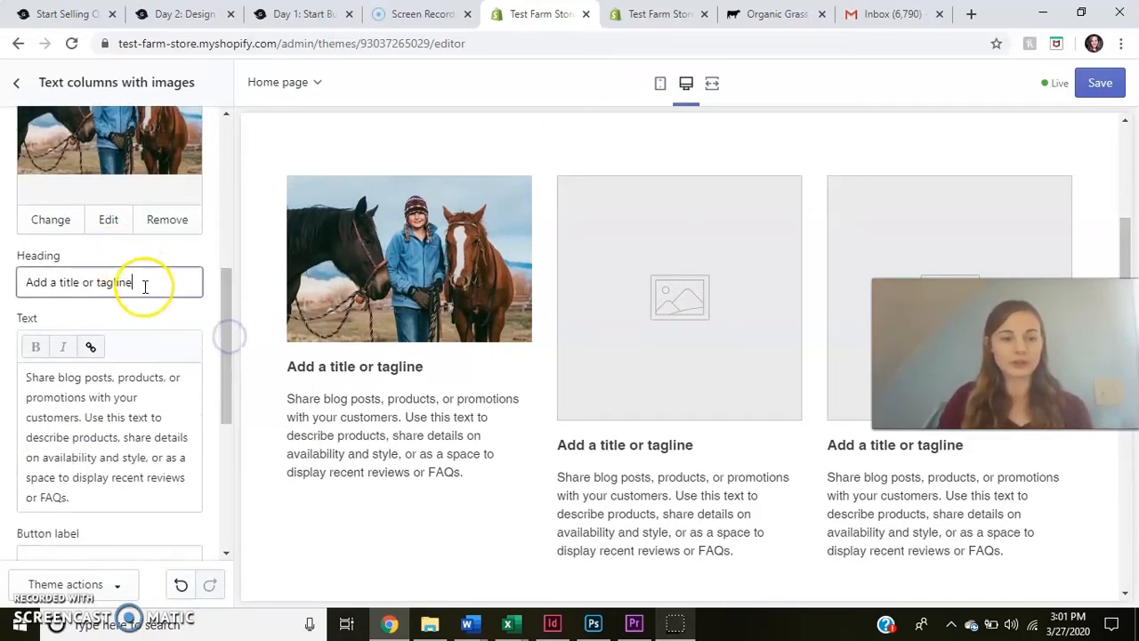
left_click_drag(144, 284, 23, 283)
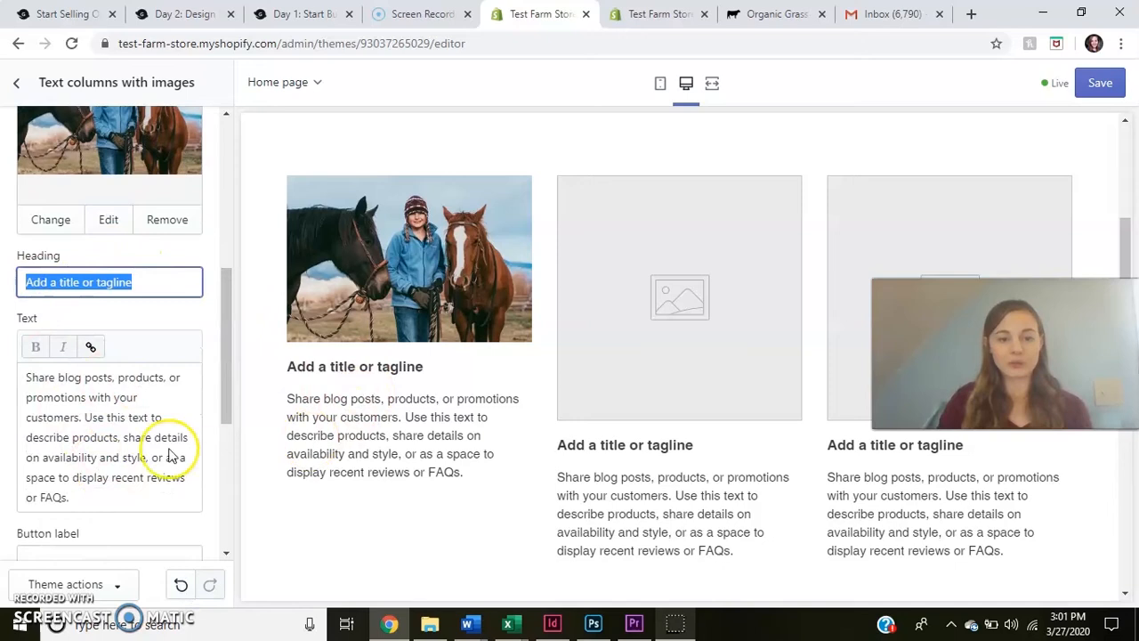
left_click_drag(224, 369, 228, 426)
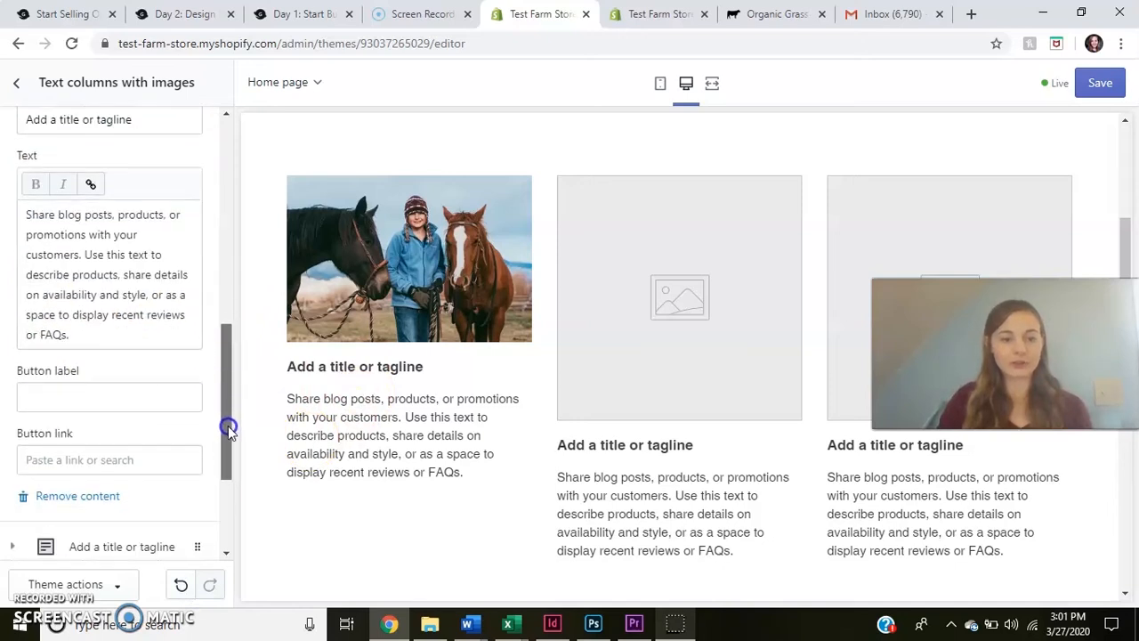
left_click(110, 400)
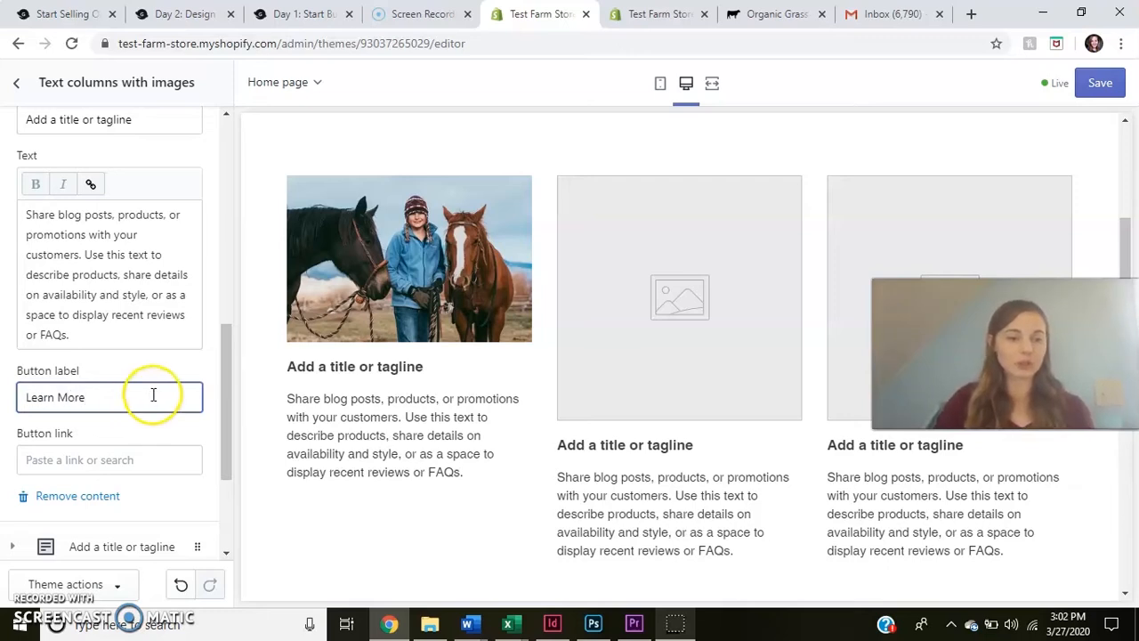
Link the first text column's Learn More button to the About us page and return to the section list.
scroll(225, 369, "down", 1)
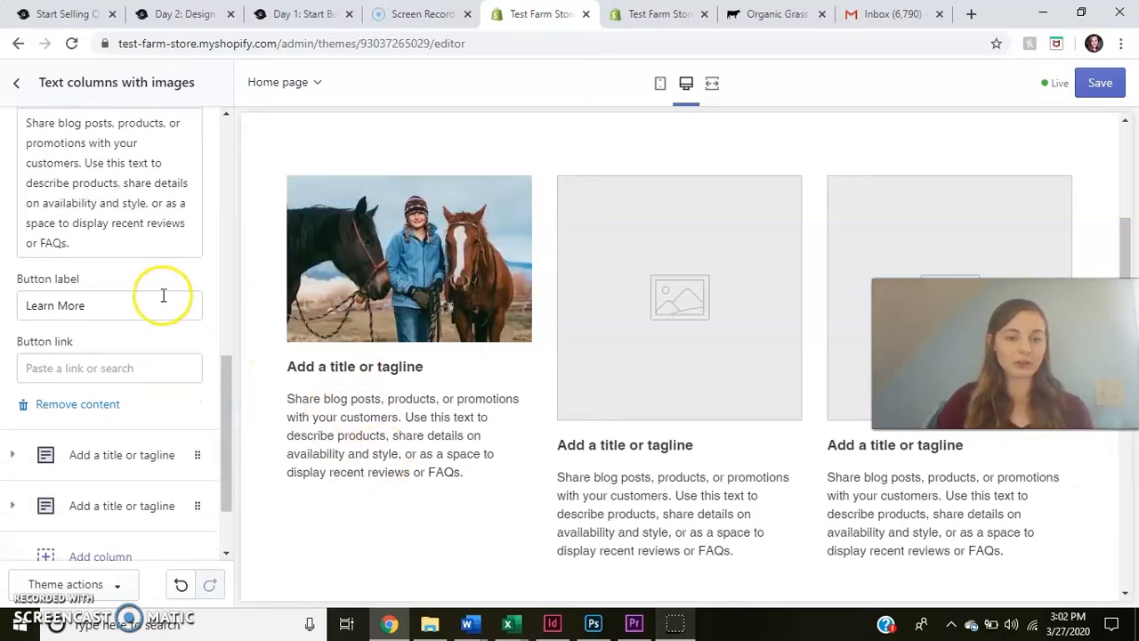
left_click(184, 378)
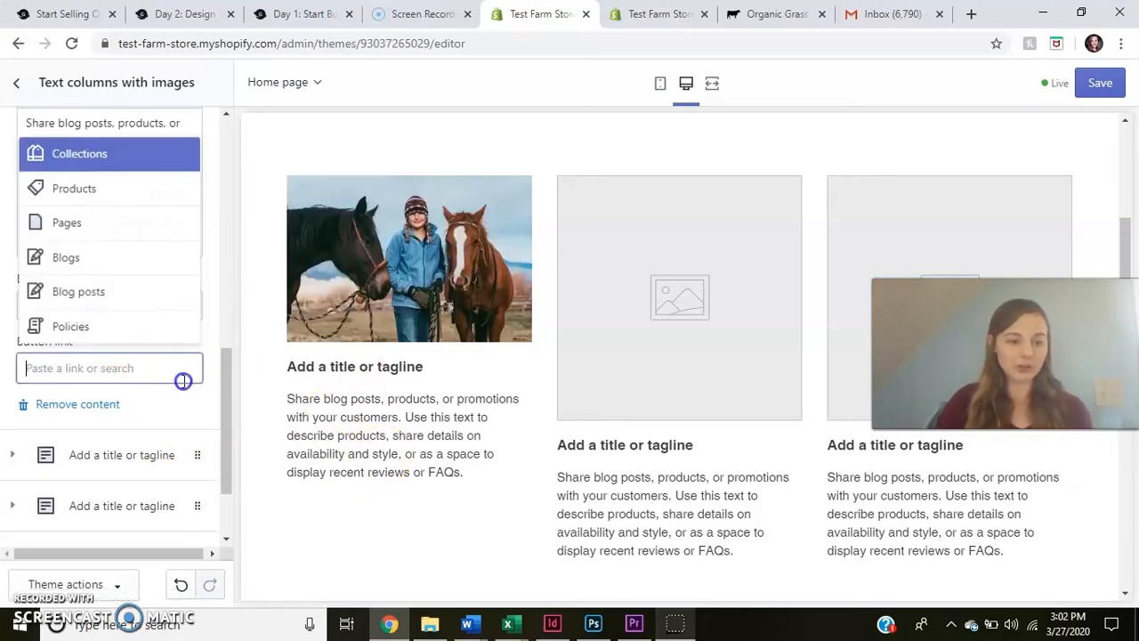
type("about us")
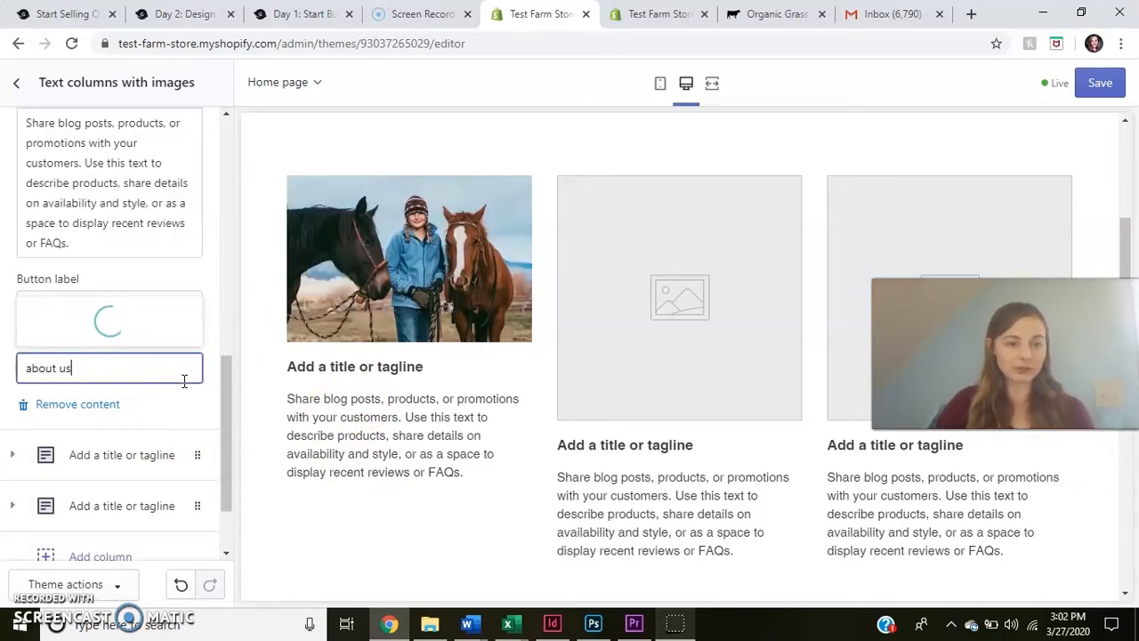
left_click(151, 330)
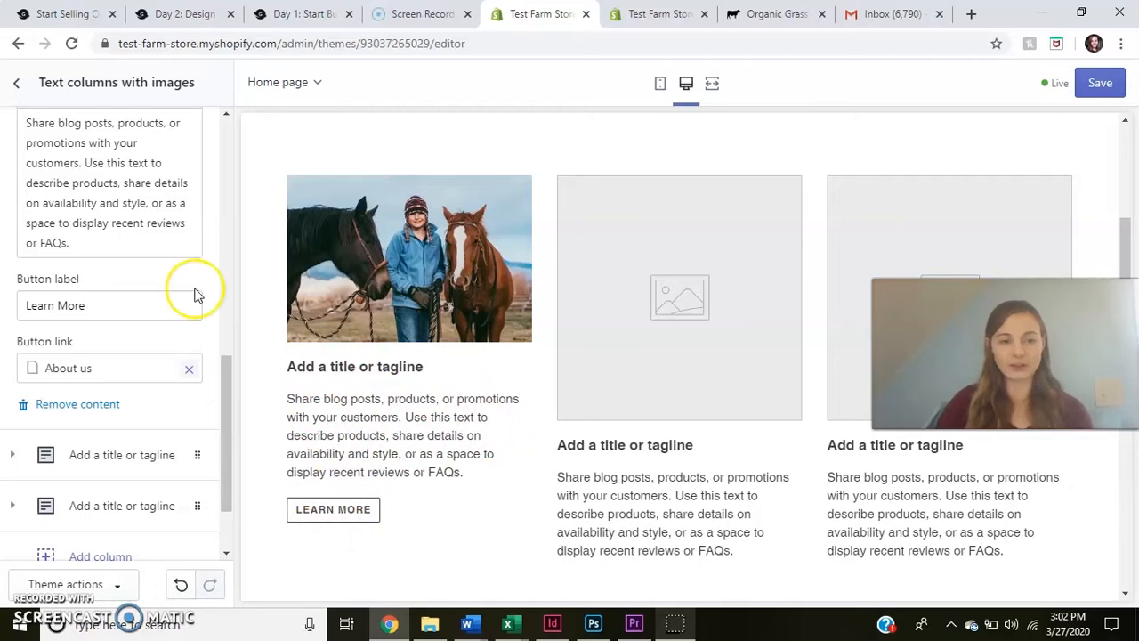
left_click_drag(229, 400, 216, 125)
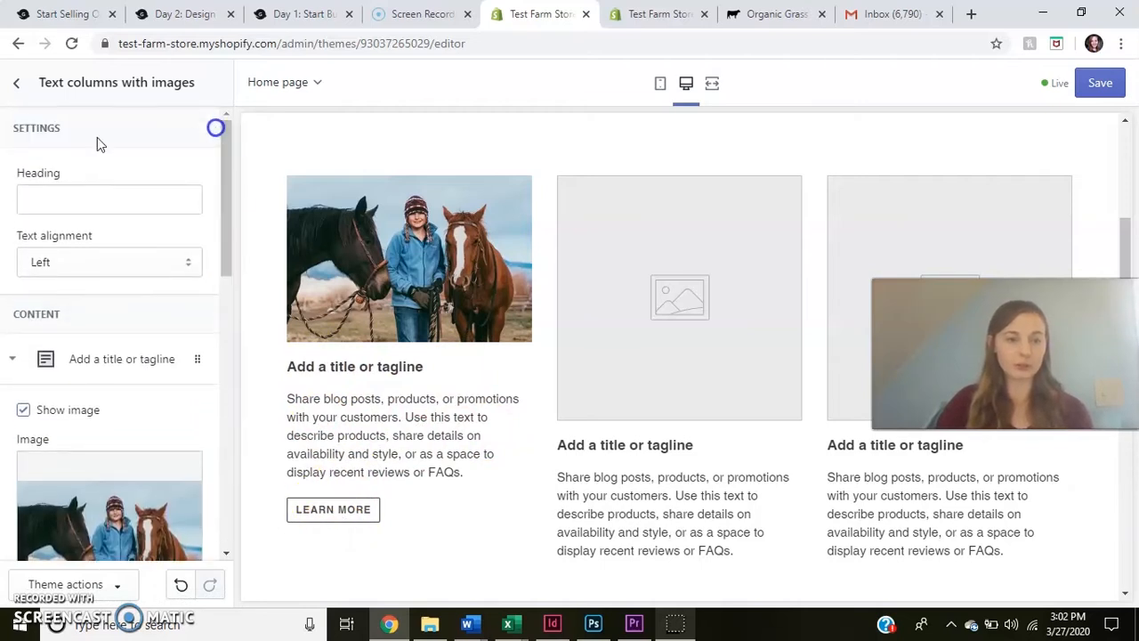
left_click(16, 85)
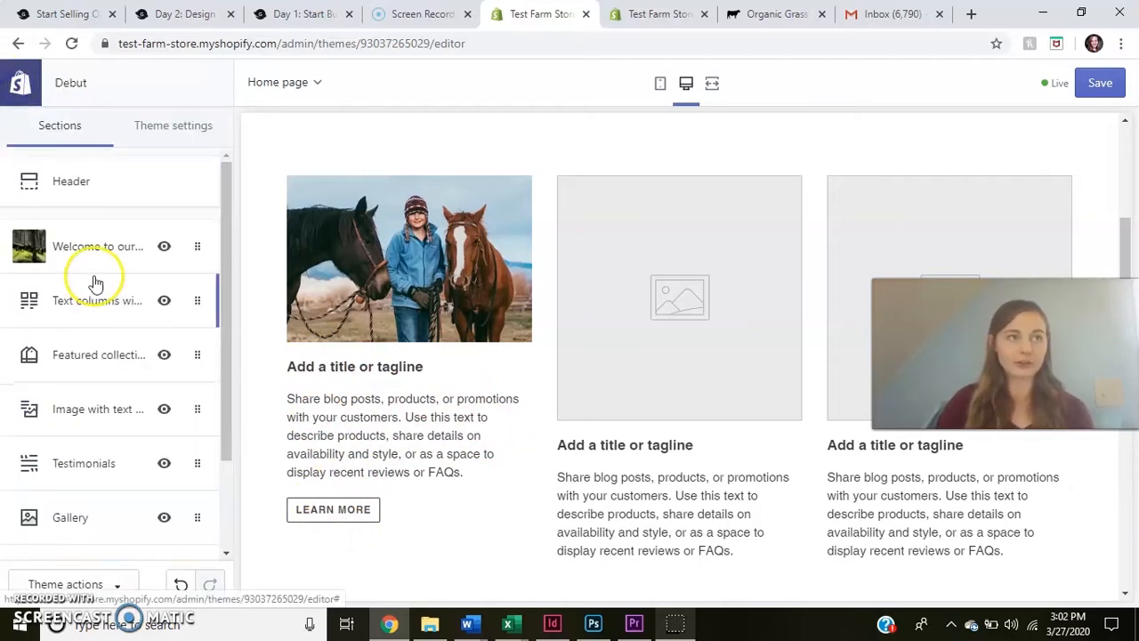
Open the Featured collection section and assign the Sampler & Bulk Packages collection to it.
left_click_drag(227, 308, 238, 359)
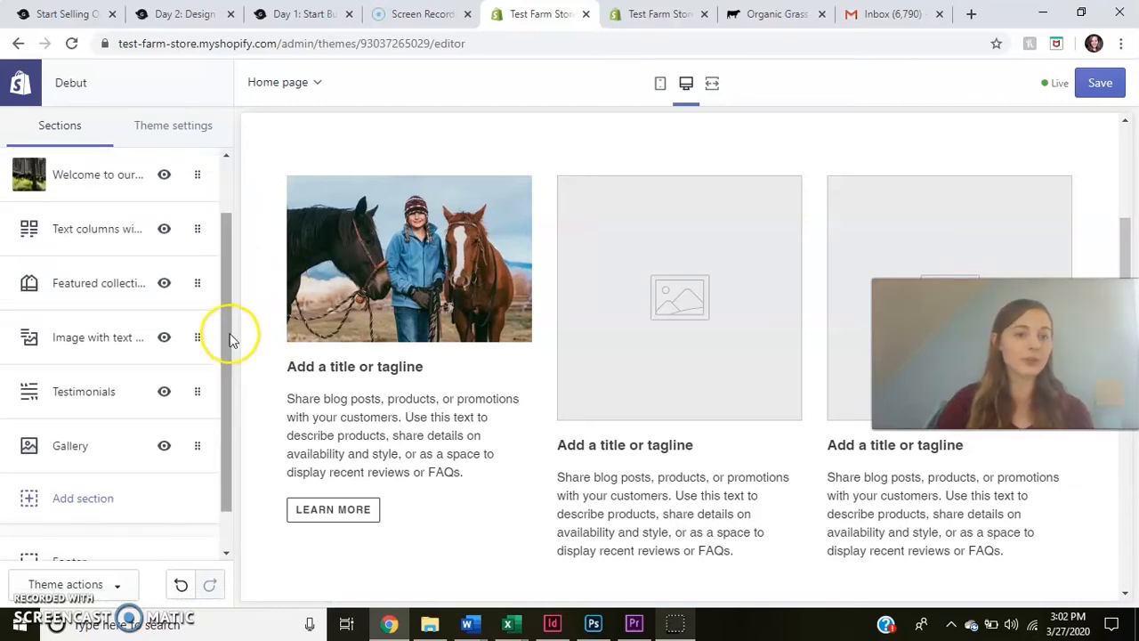
left_click(84, 300)
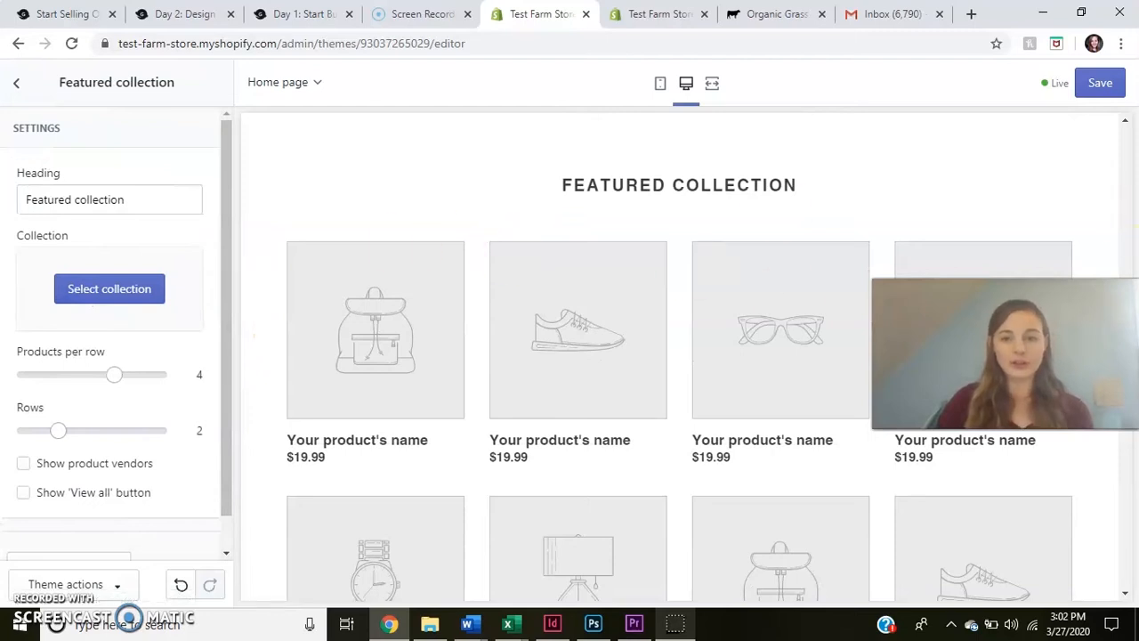
key("alt+p")
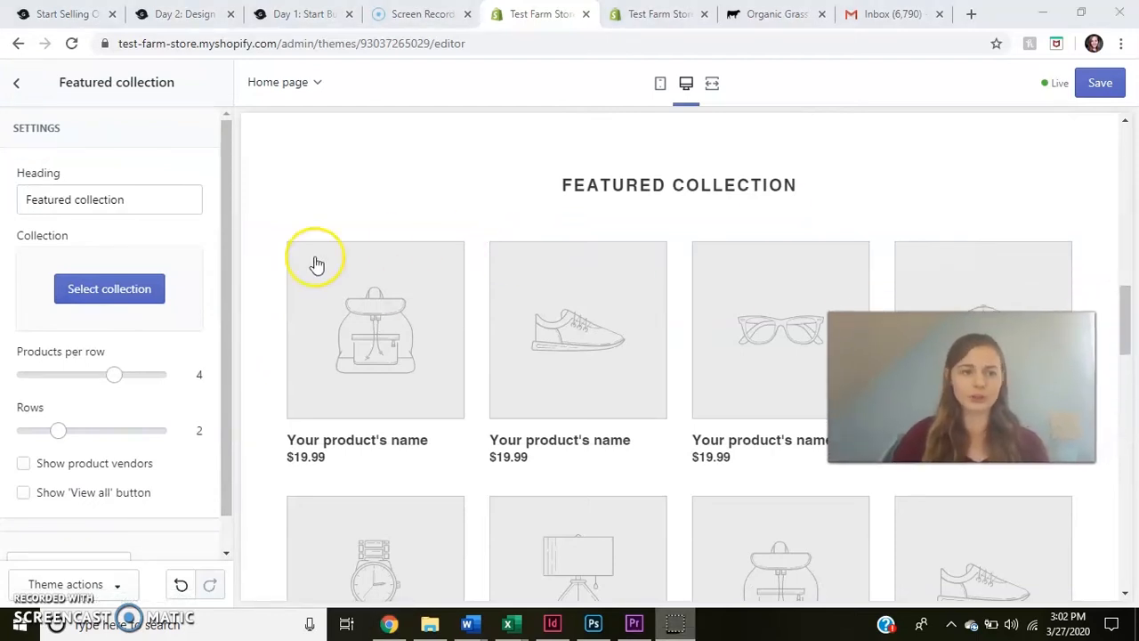
left_click(102, 287)
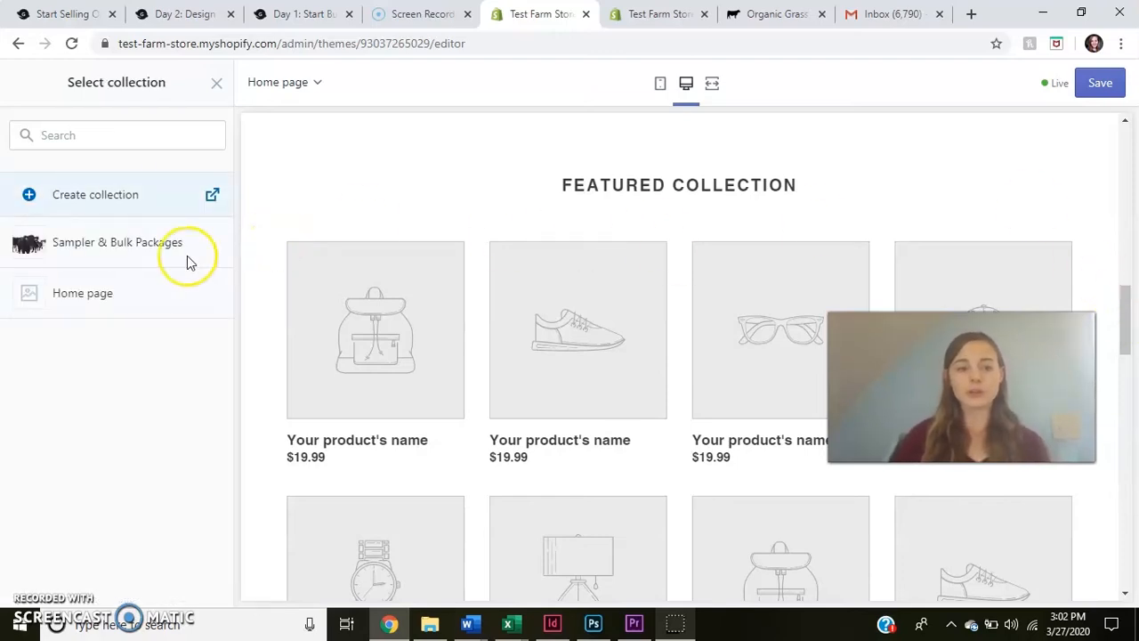
left_click(133, 253)
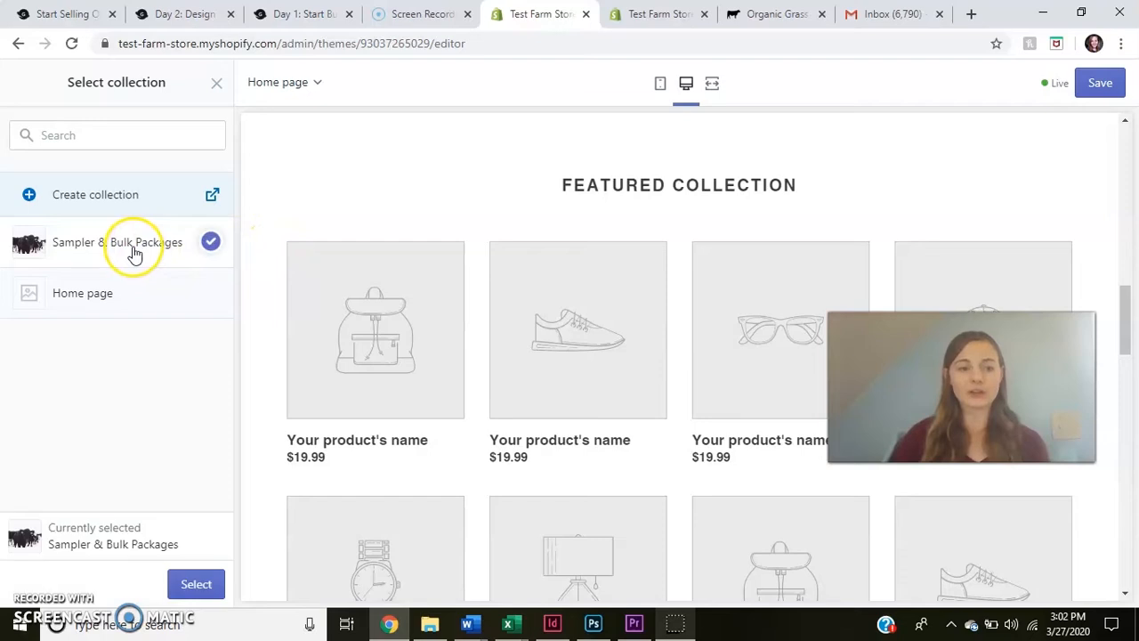
left_click(196, 584)
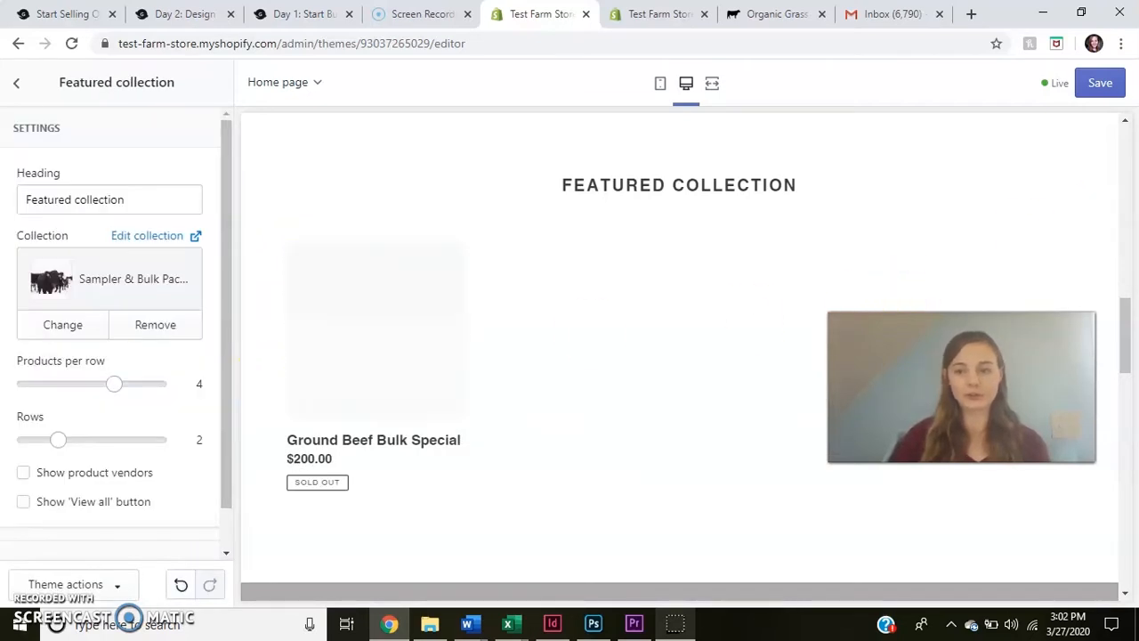
Examine the Image with text overlay settings and the first testimonial's text and author settings in the Testimonials section.
left_click_drag(1126, 317, 1128, 456)
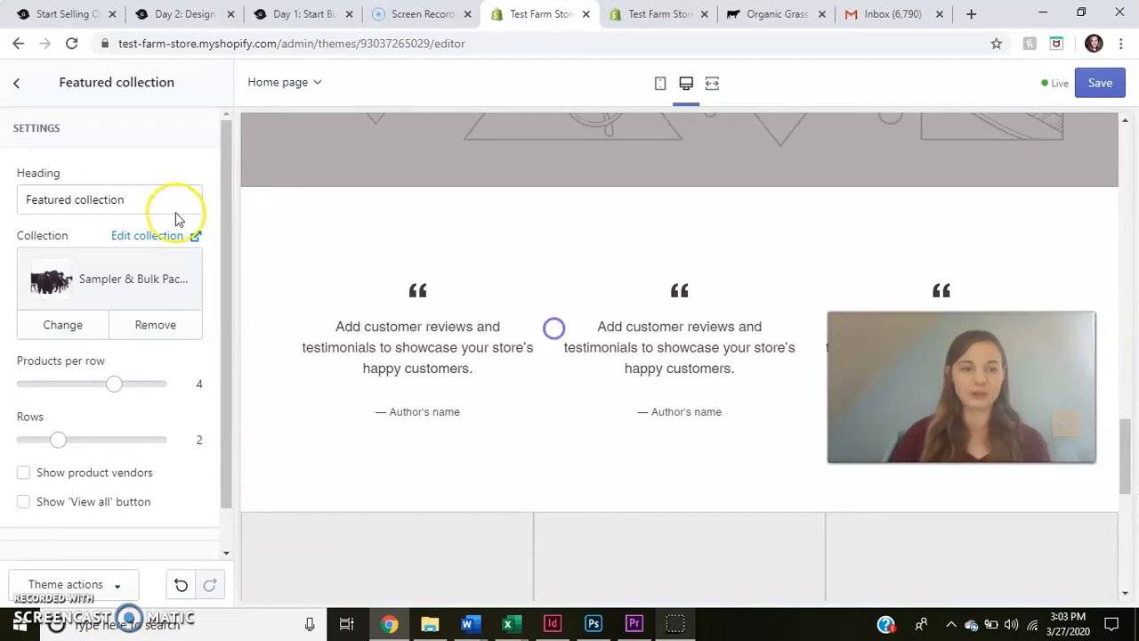
left_click(16, 82)
left_click_drag(227, 270, 228, 300)
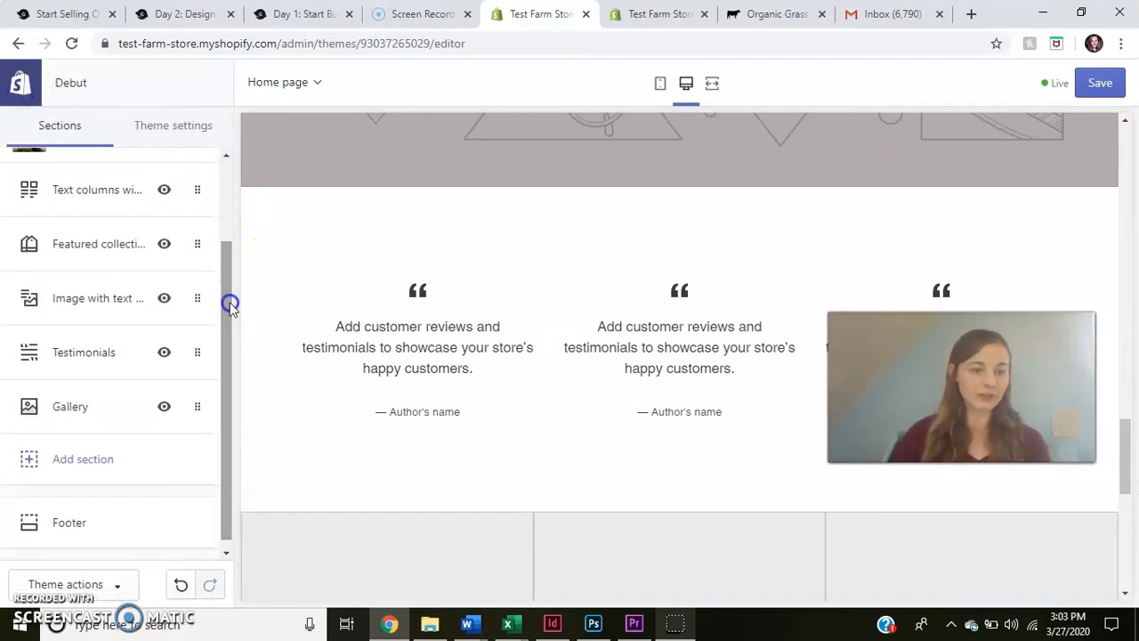
left_click(113, 307)
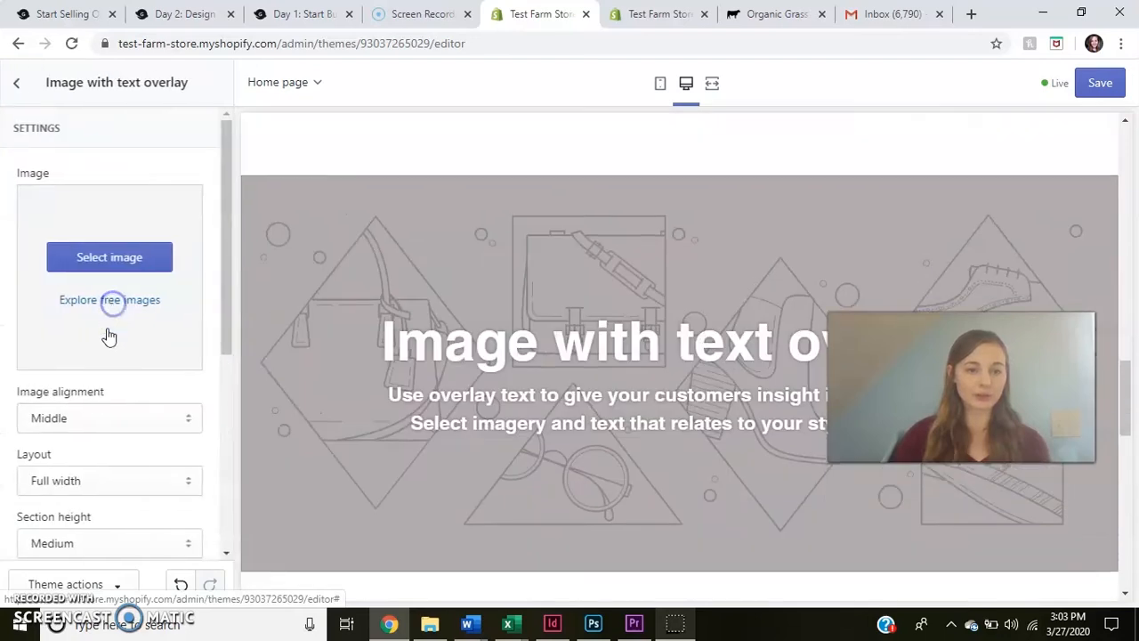
left_click(18, 86)
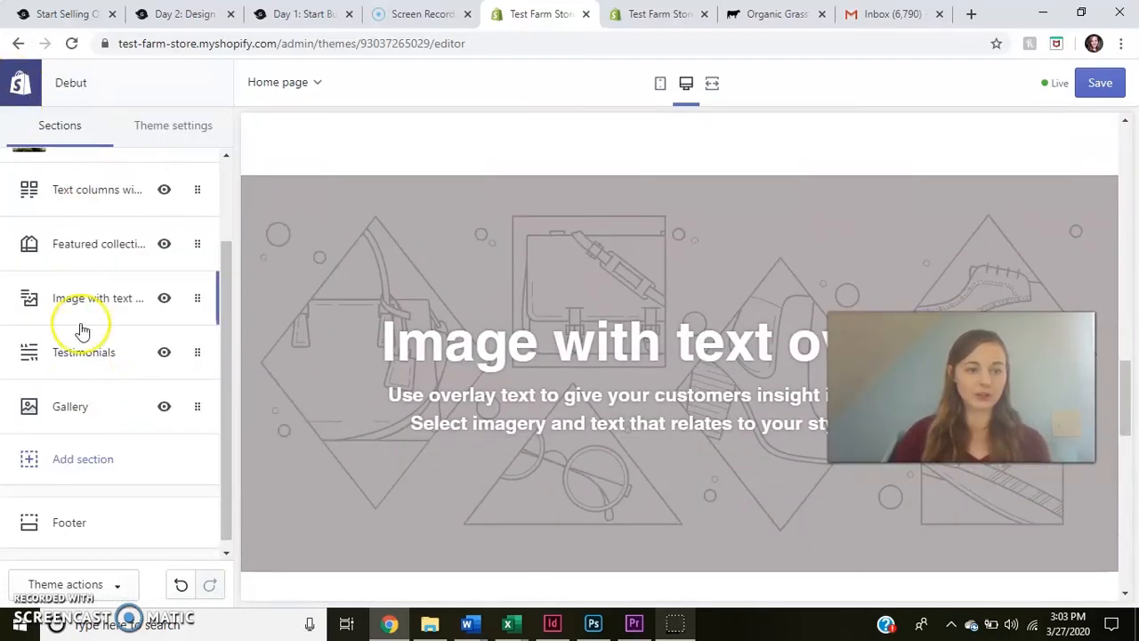
left_click(85, 351)
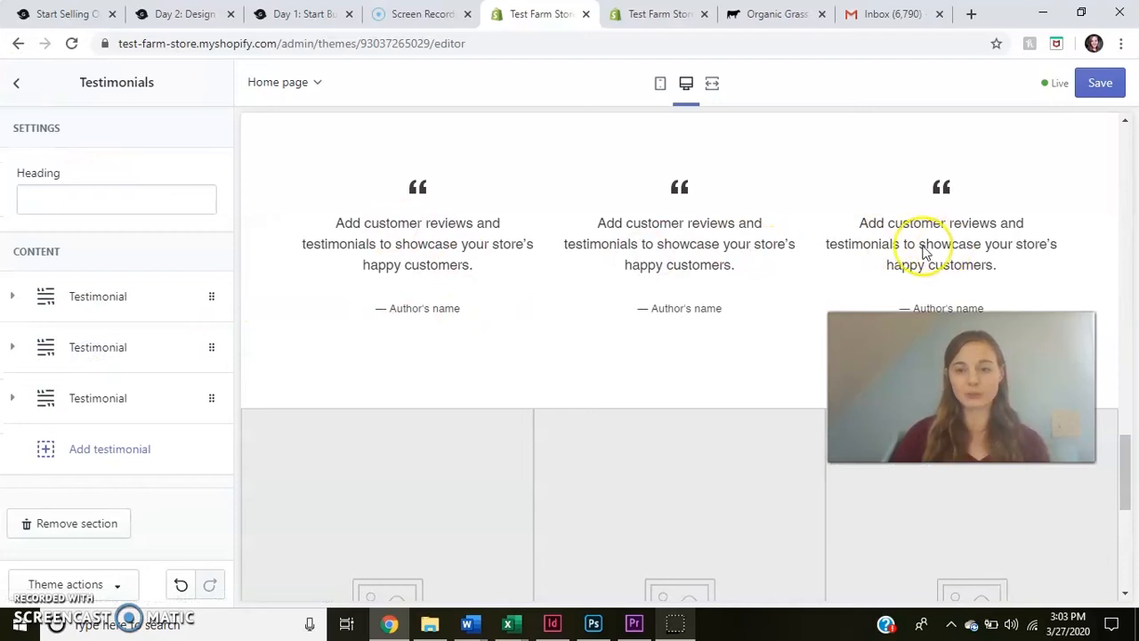
left_click(110, 297)
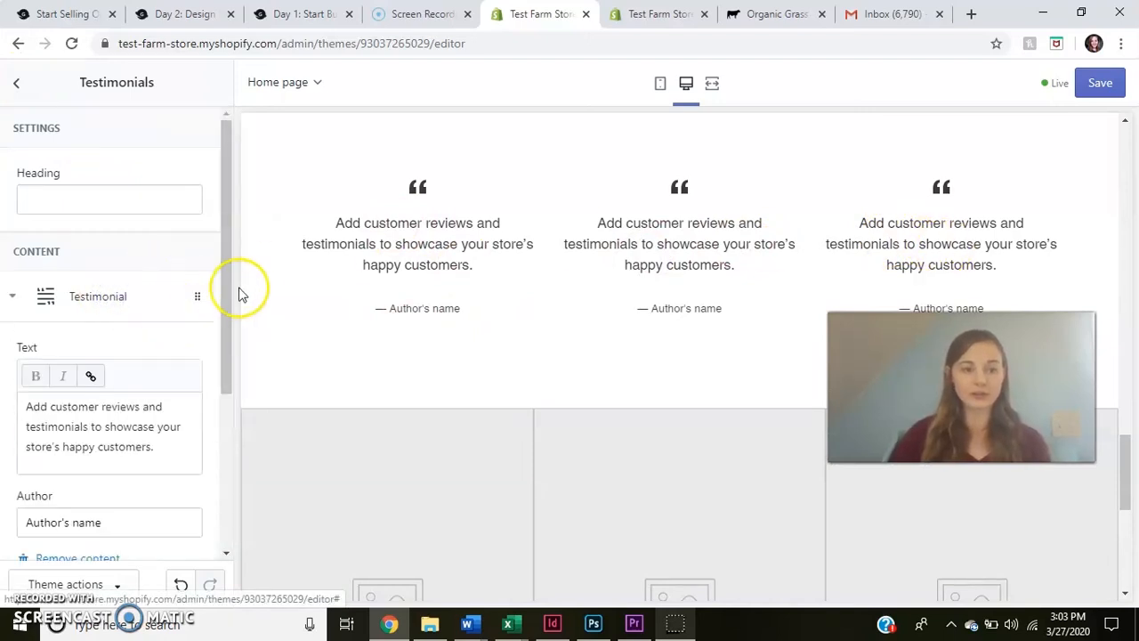
left_click_drag(228, 293, 226, 364)
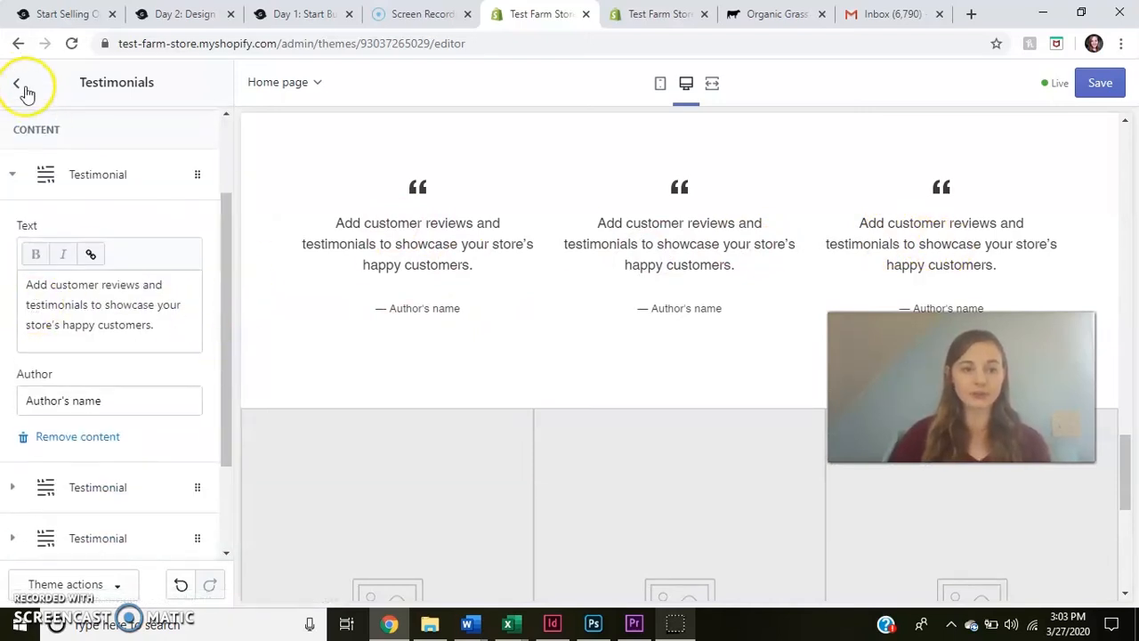
left_click_drag(224, 237, 244, 175)
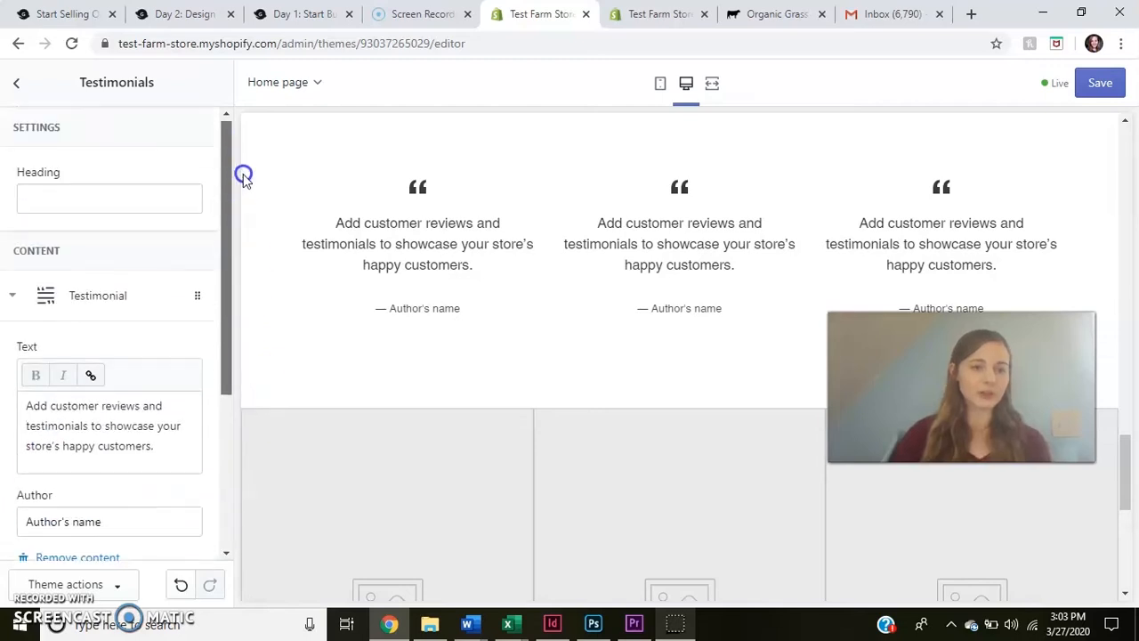
left_click(17, 98)
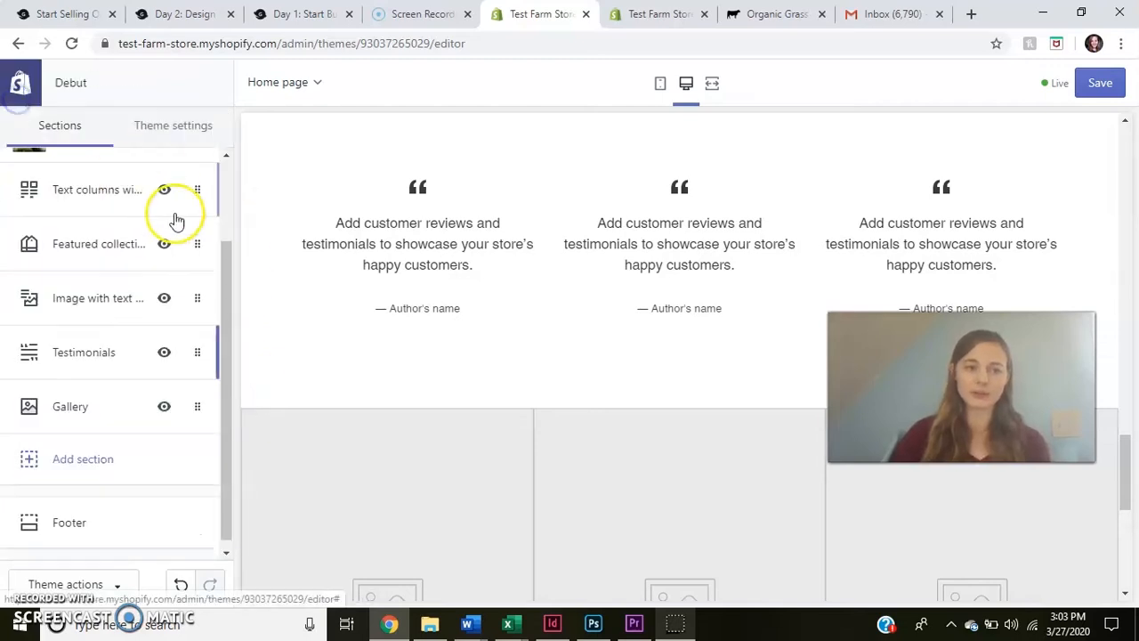
Browse the available section types and add a Featured product section to the home page.
left_click_drag(234, 424, 224, 468)
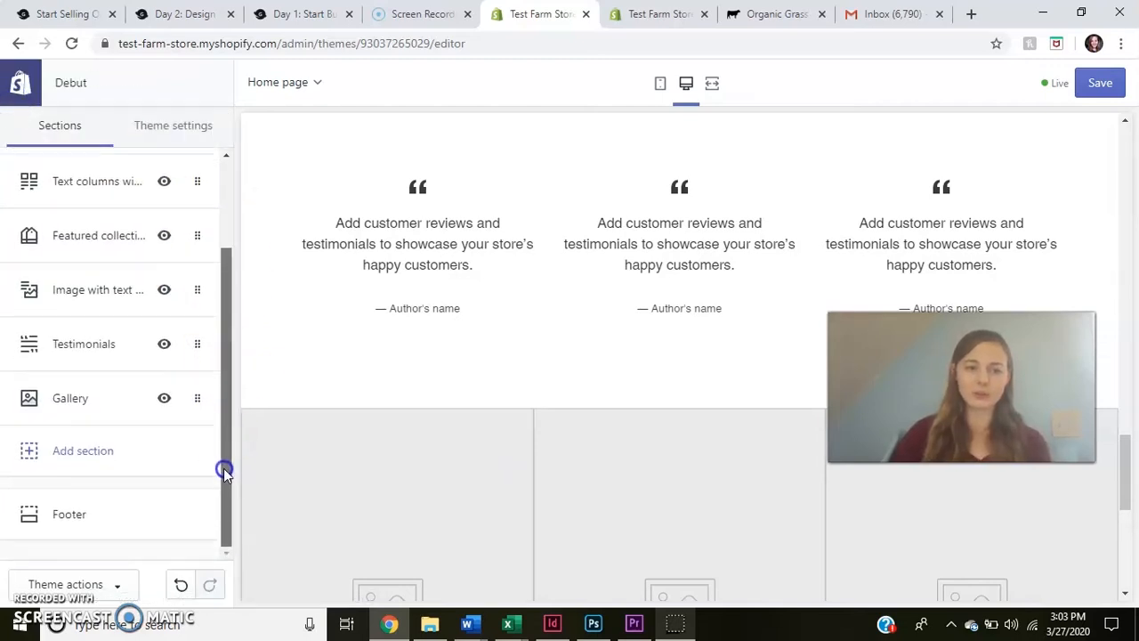
left_click(86, 450)
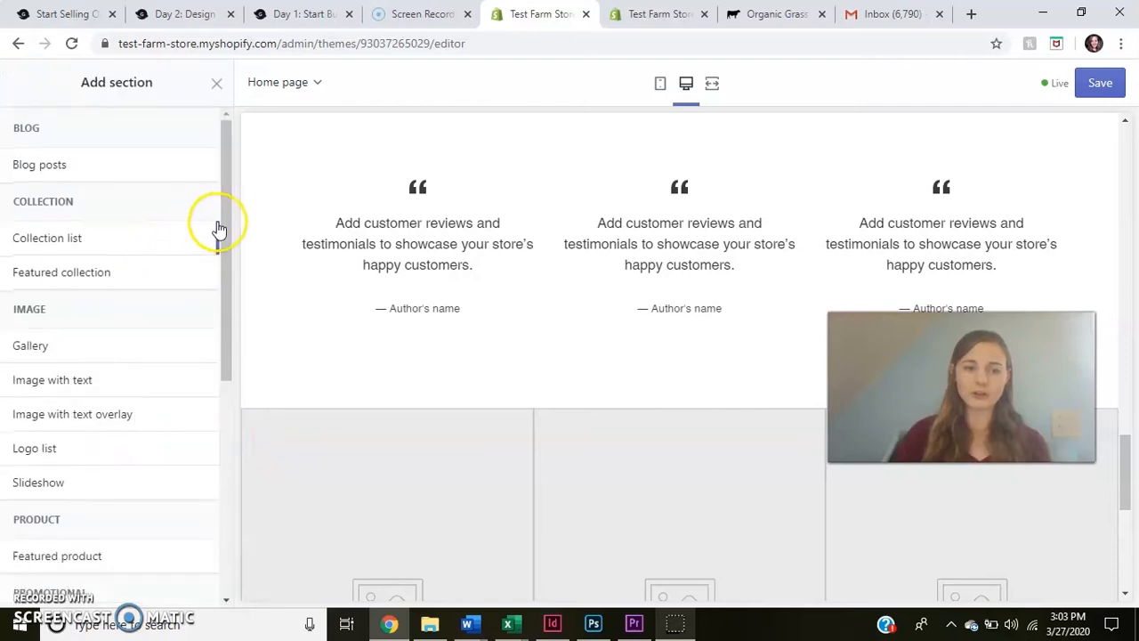
left_click_drag(221, 213, 231, 395)
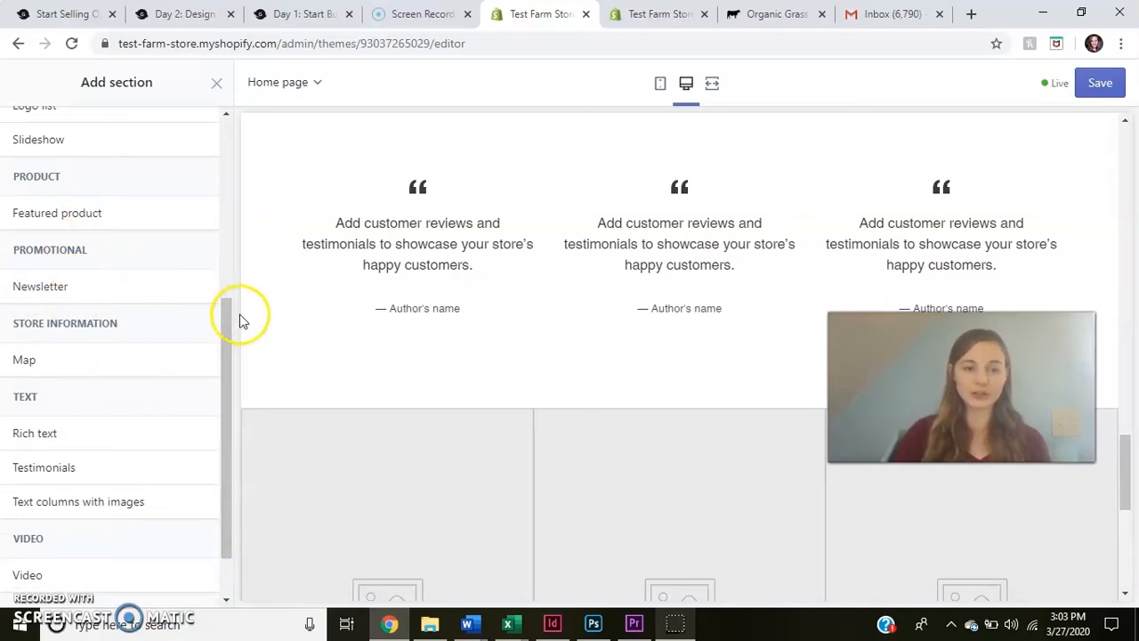
left_click_drag(229, 322, 228, 364)
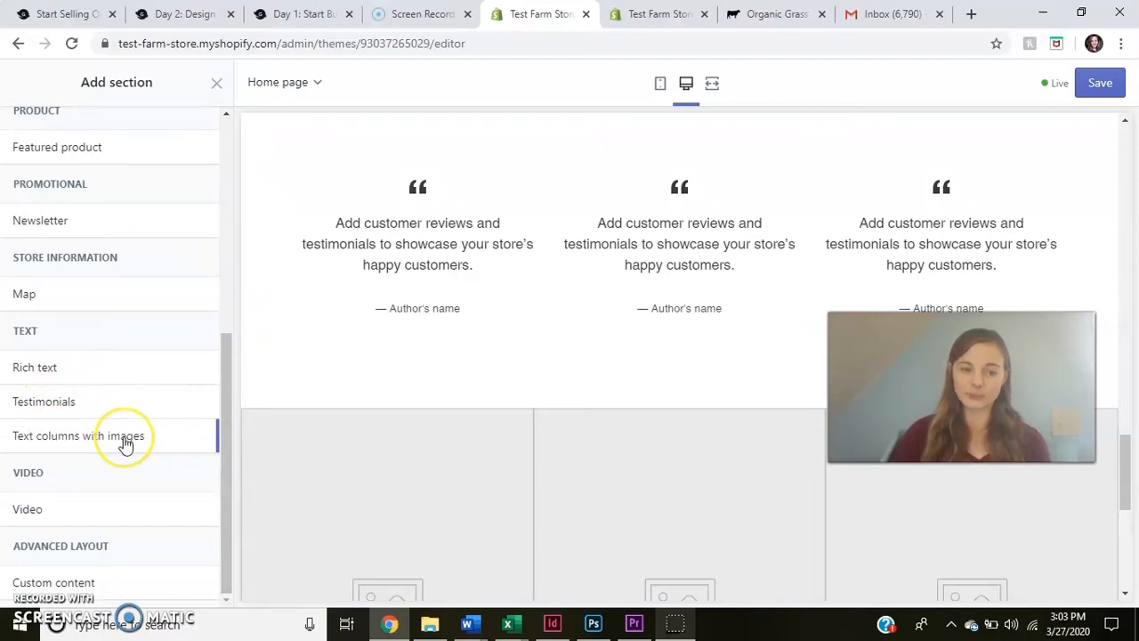
left_click_drag(223, 437, 223, 190)
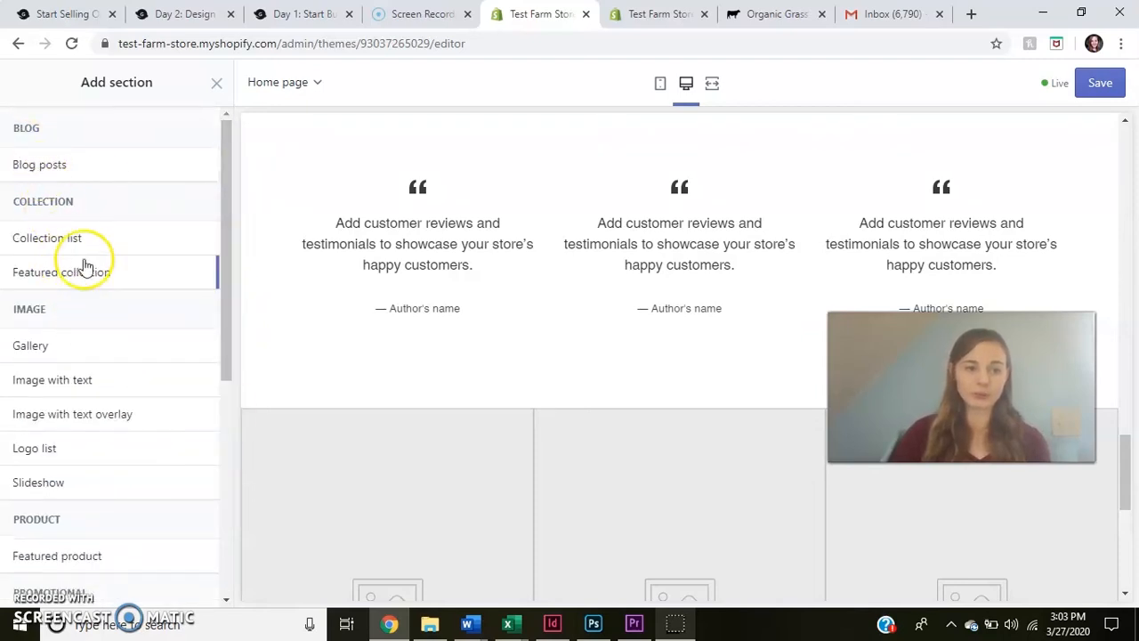
left_click_drag(222, 322, 228, 386)
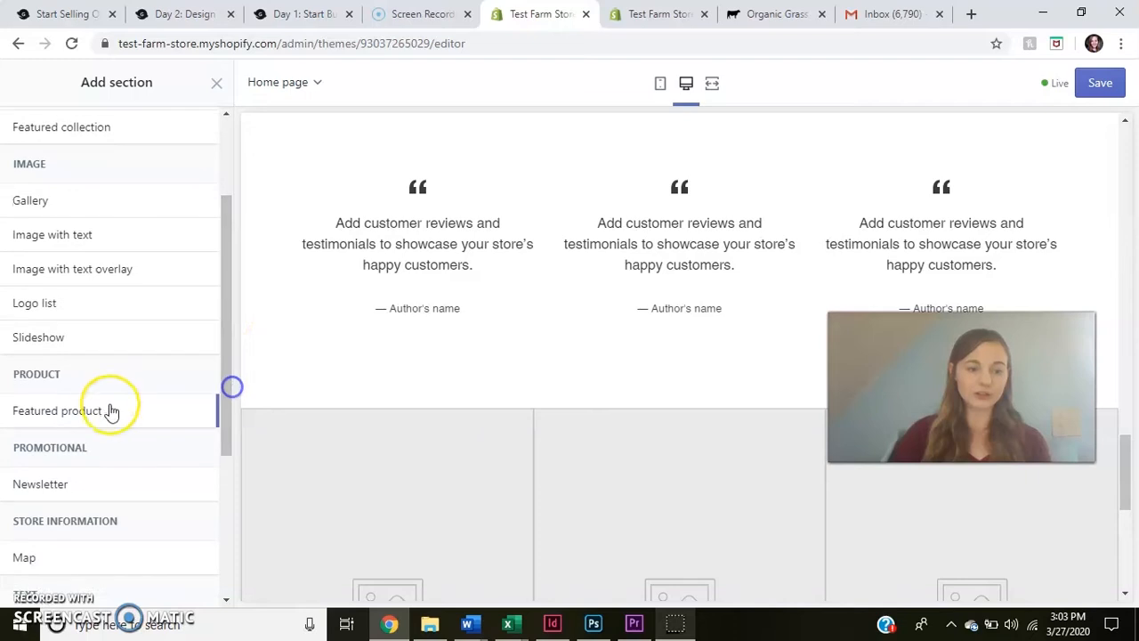
mouse_move(102, 412)
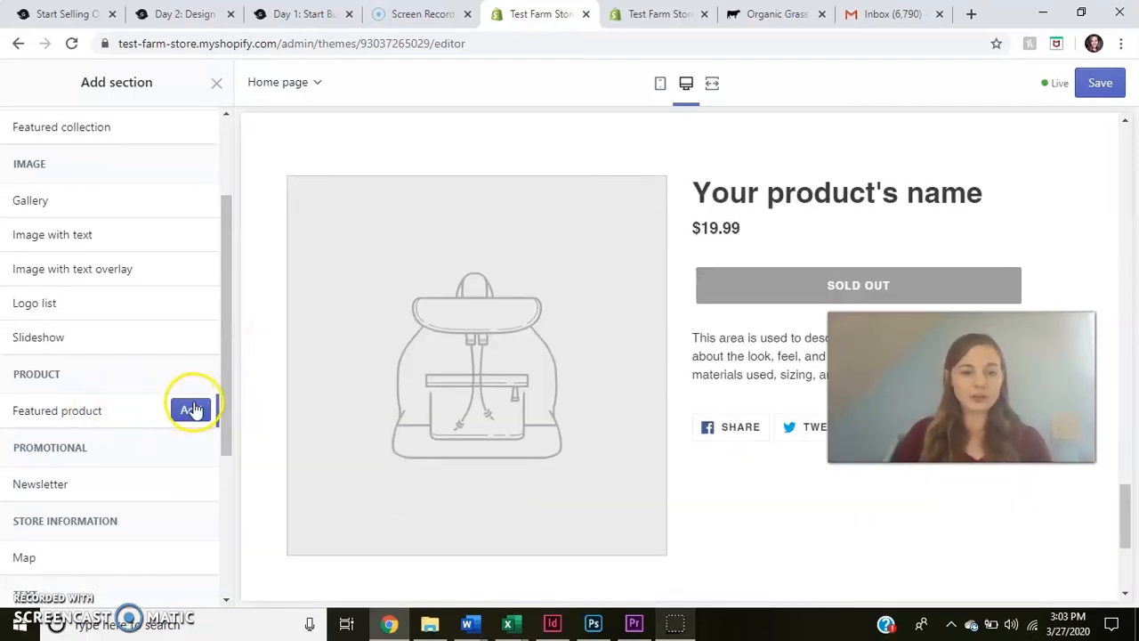
left_click(189, 411)
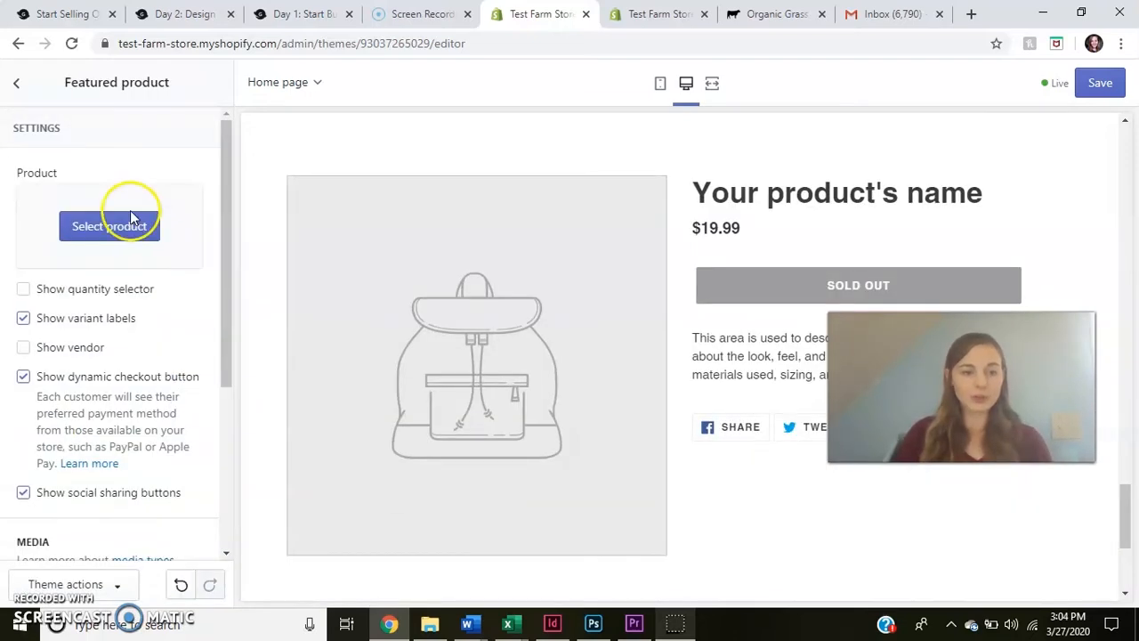
Choose Ground Beef Bulk Special as the featured product and return to the section list.
left_click(113, 231)
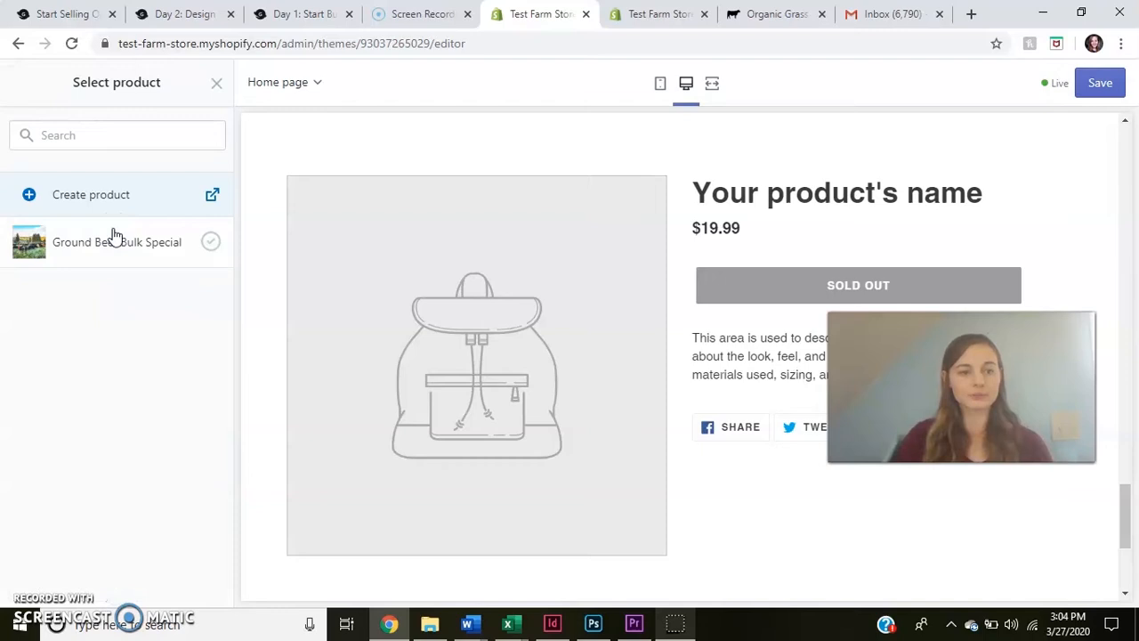
left_click(117, 251)
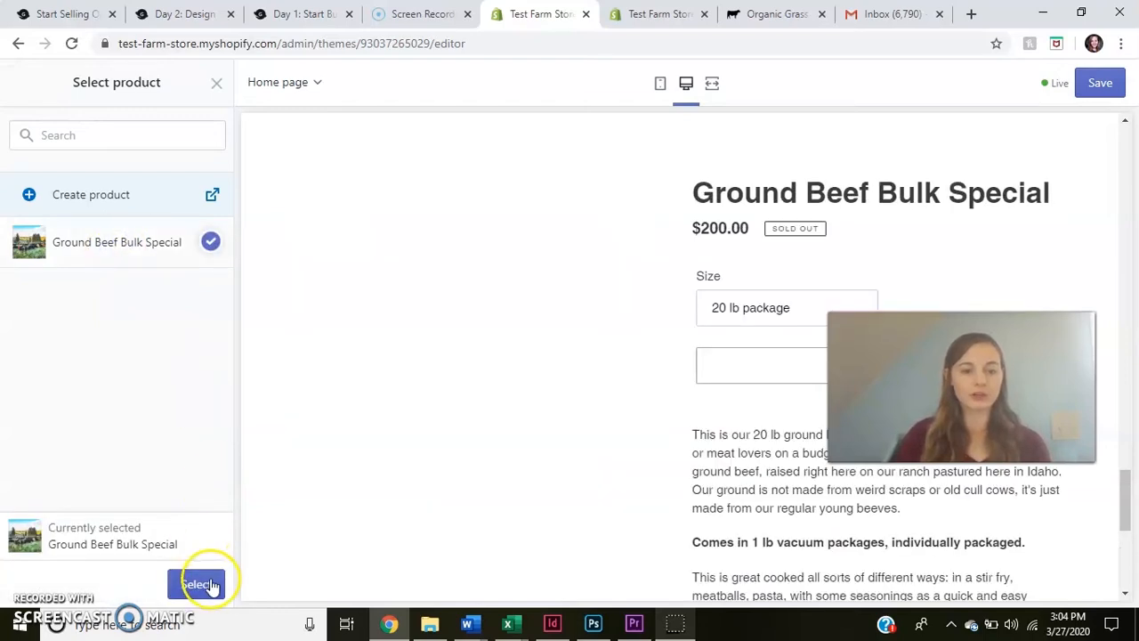
left_click(207, 583)
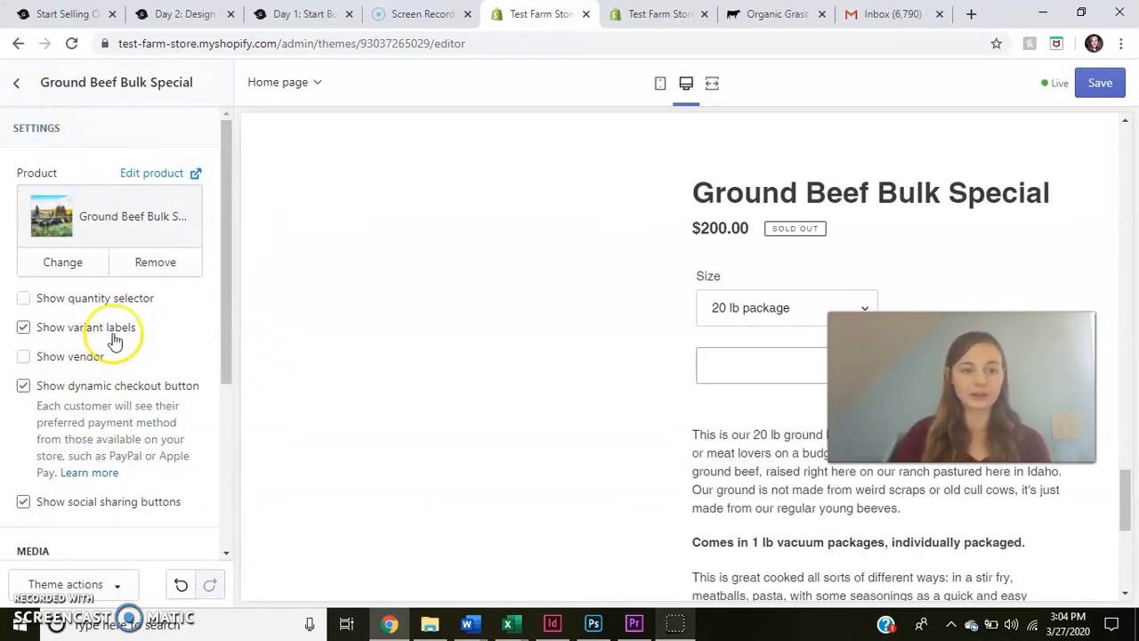
left_click(24, 96)
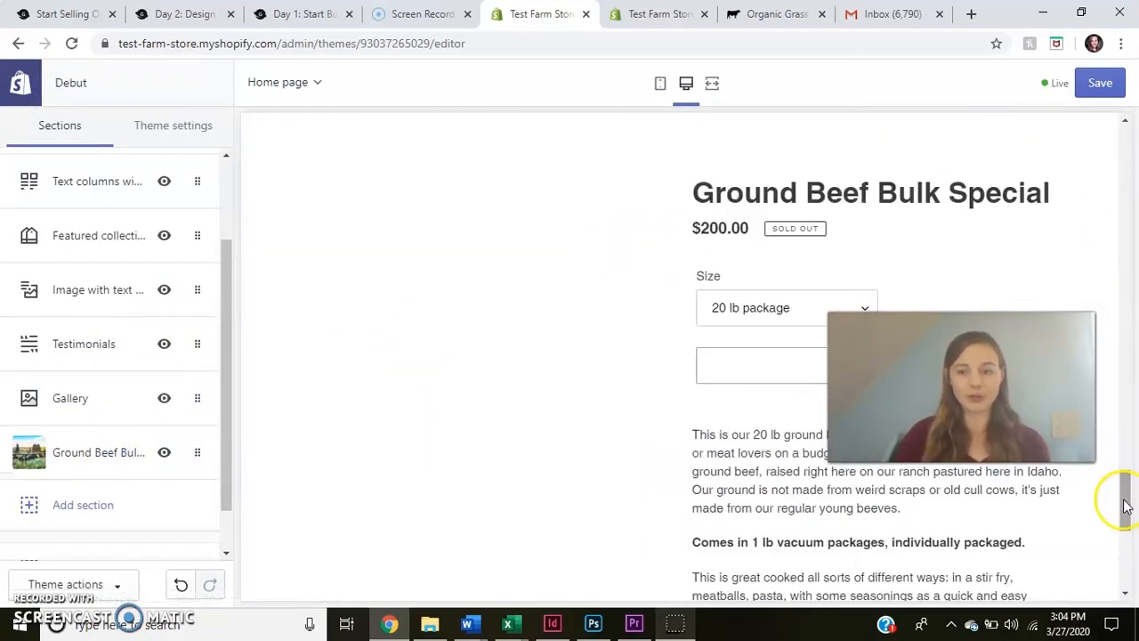
Move the Ground Beef Bulk Special section directly below the welcome image section and above the text columns.
left_click_drag(1125, 506, 1118, 294)
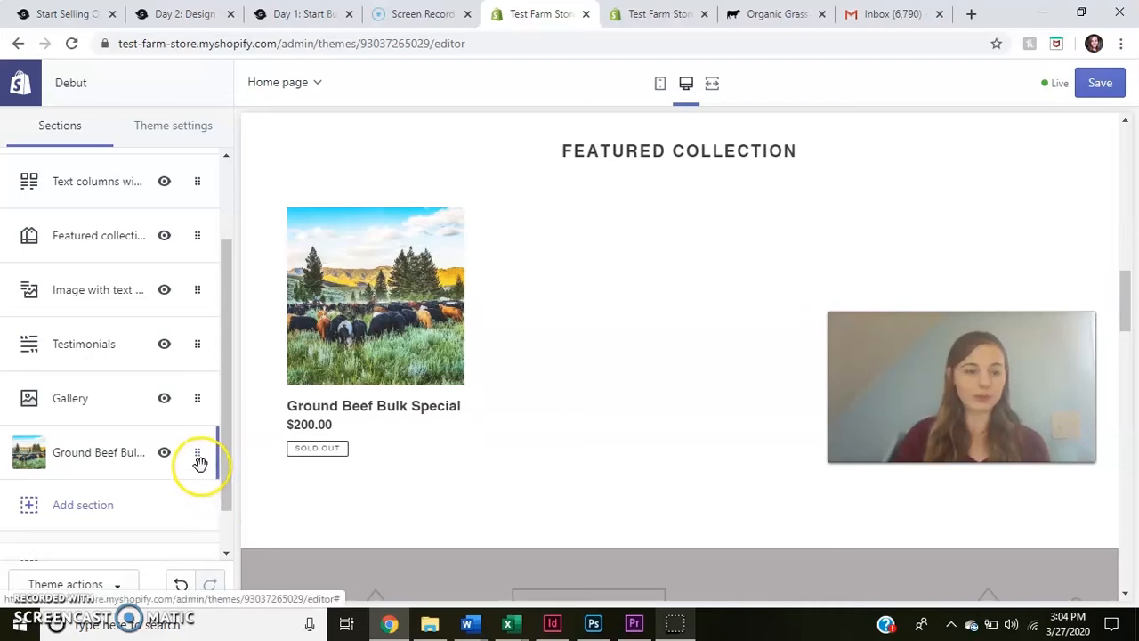
left_click_drag(220, 349, 194, 297)
mouse_move(1130, 228)
left_mouse_down()
mouse_move(1135, 173)
mouse_move(1133, 227)
left_mouse_up()
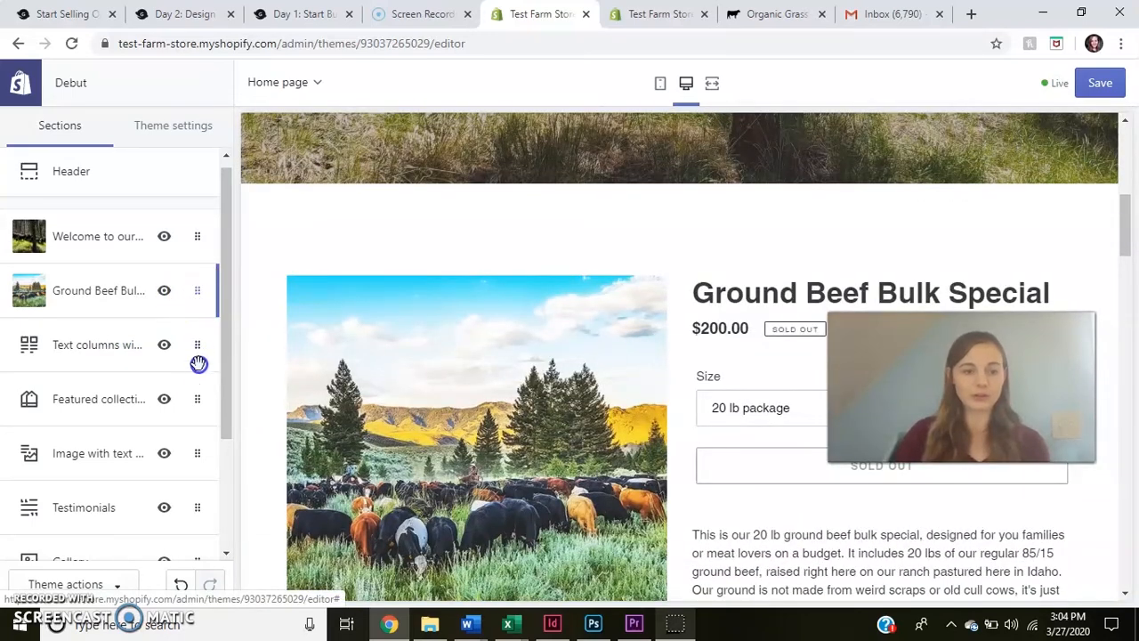
Move the Text columns section above the Ground Beef Bulk Special section and review the home page preview.
left_click_drag(198, 363, 197, 377)
left_click_drag(197, 335, 196, 330)
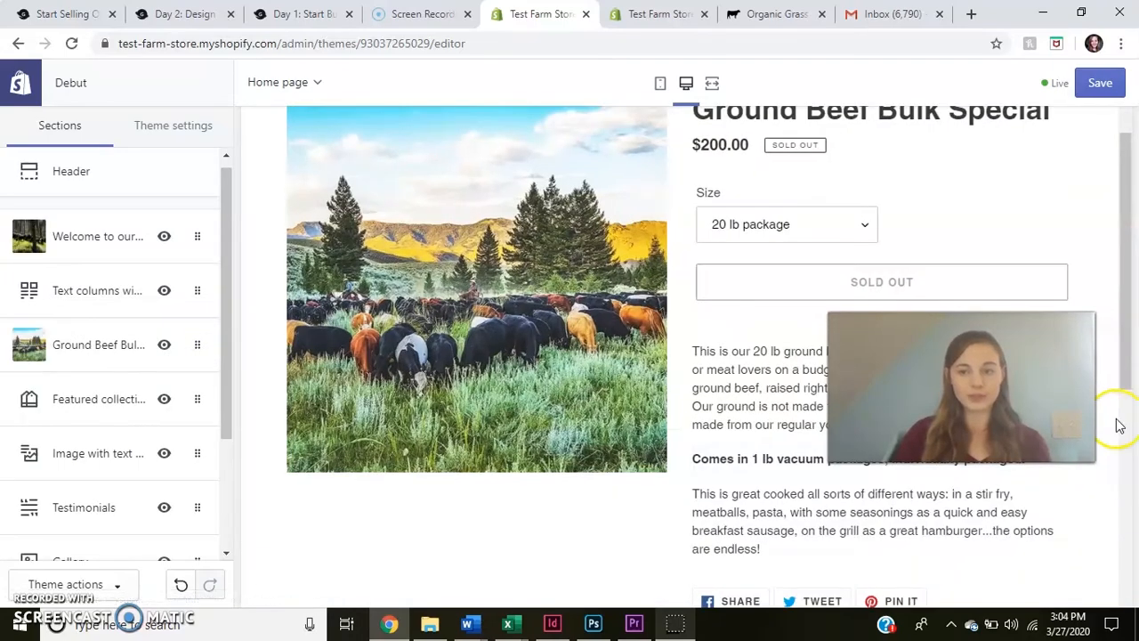
left_click_drag(1126, 277, 1131, 120)
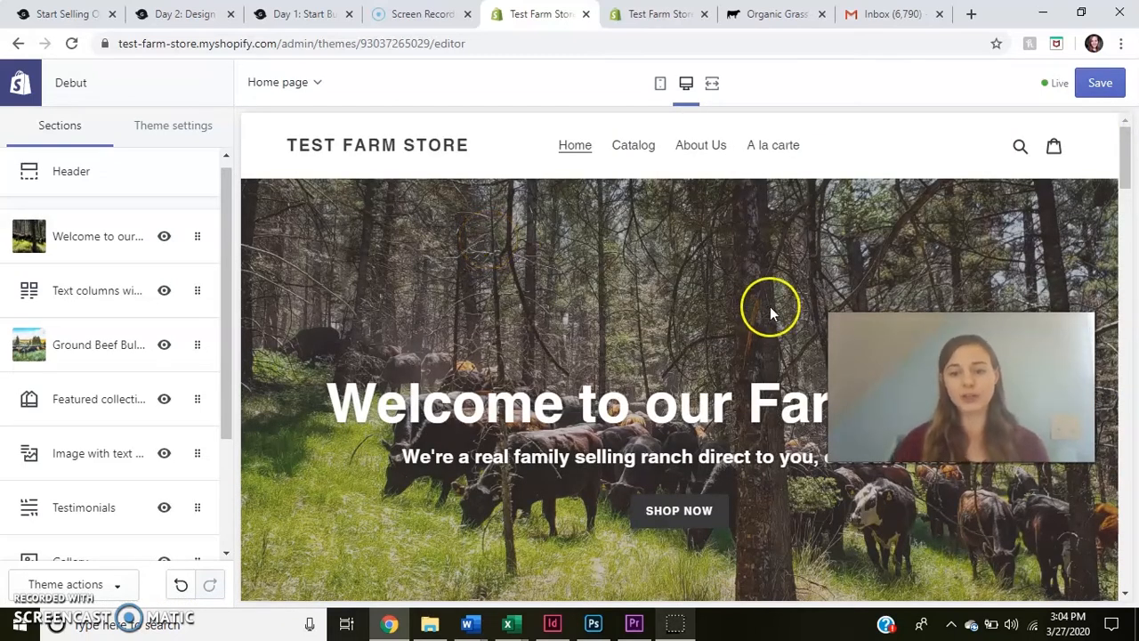
left_click_drag(1128, 156, 837, 236)
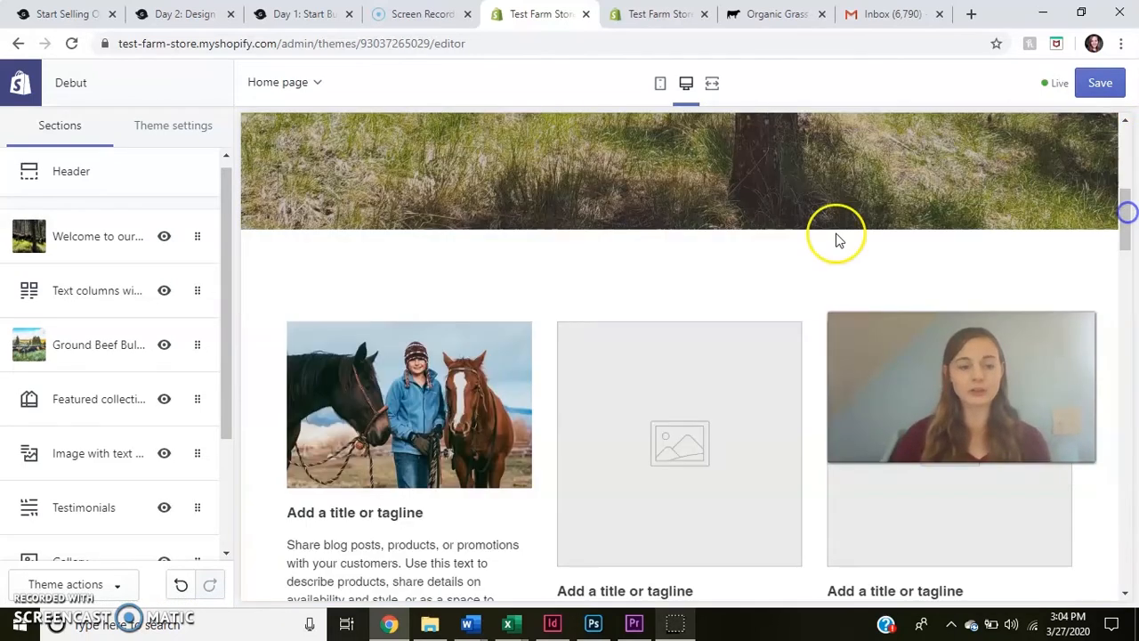
Look at the Testimonials section's settings and preview, and return to the section list.
left_click_drag(221, 242, 228, 309)
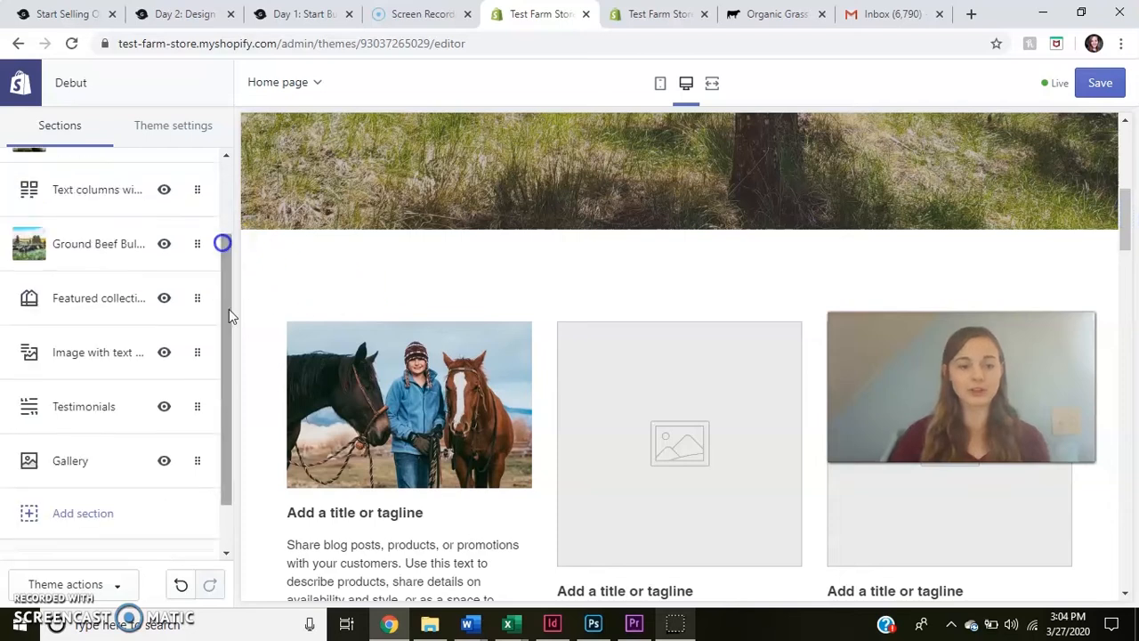
left_click(107, 402)
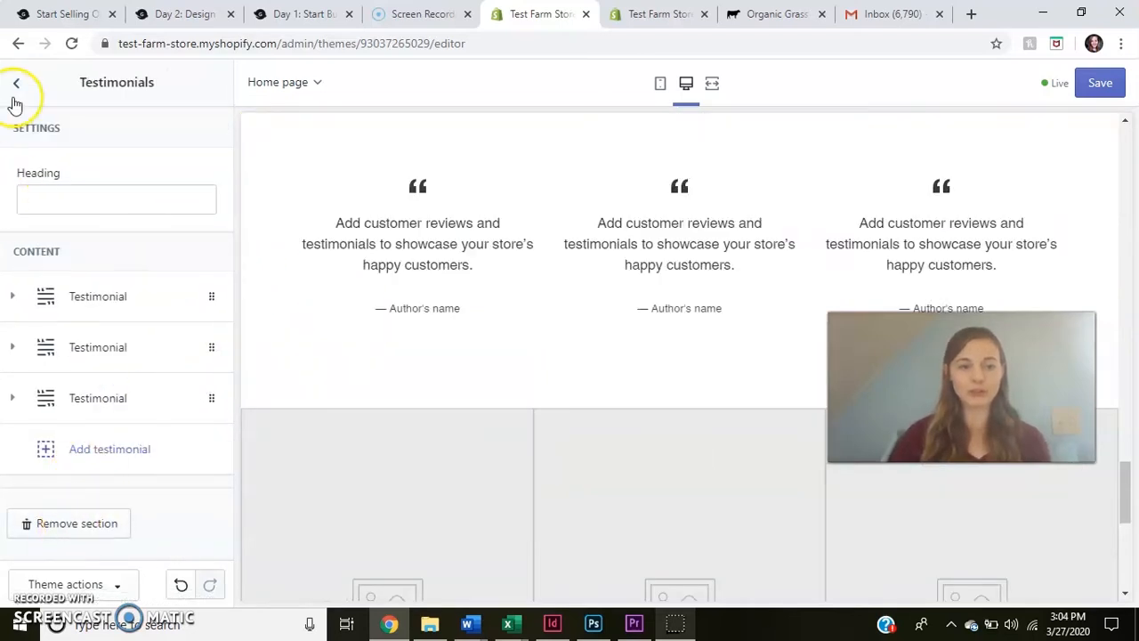
left_click(13, 91)
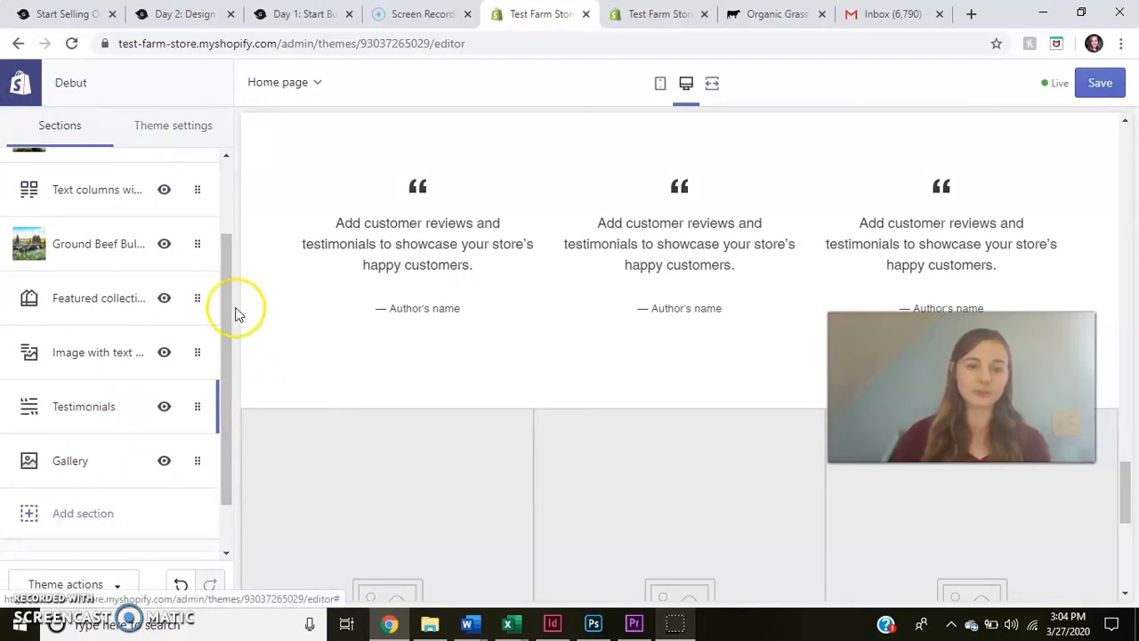
left_click_drag(222, 309, 229, 175)
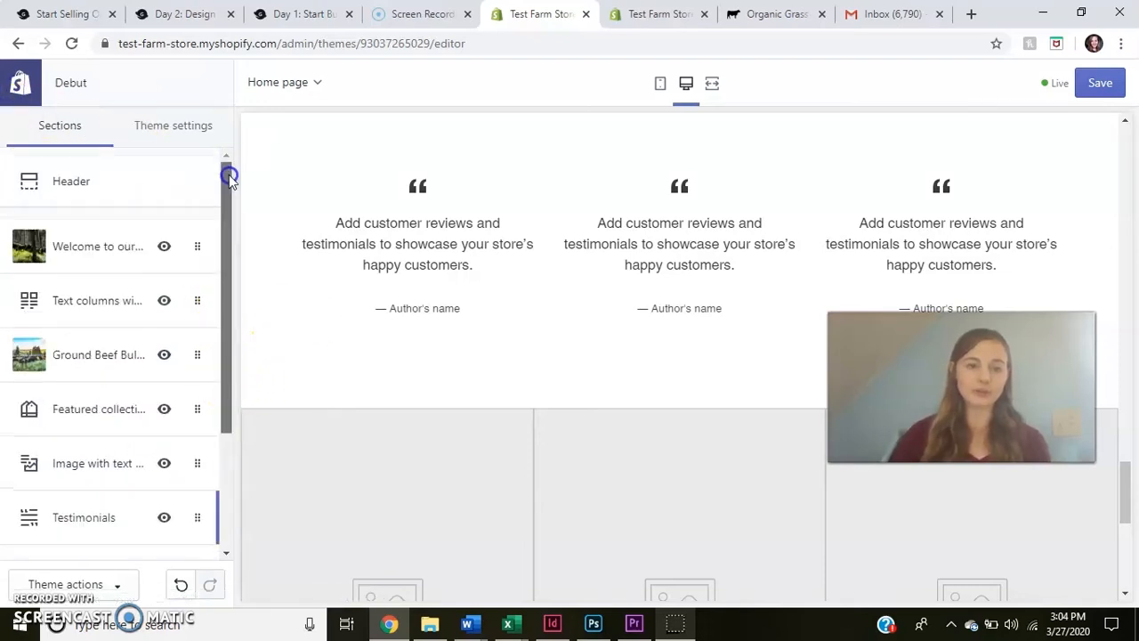
In the theme's color settings, change the headings and links color to dark green #236D00 and review it across the home page.
left_click(157, 127)
left_click(85, 187)
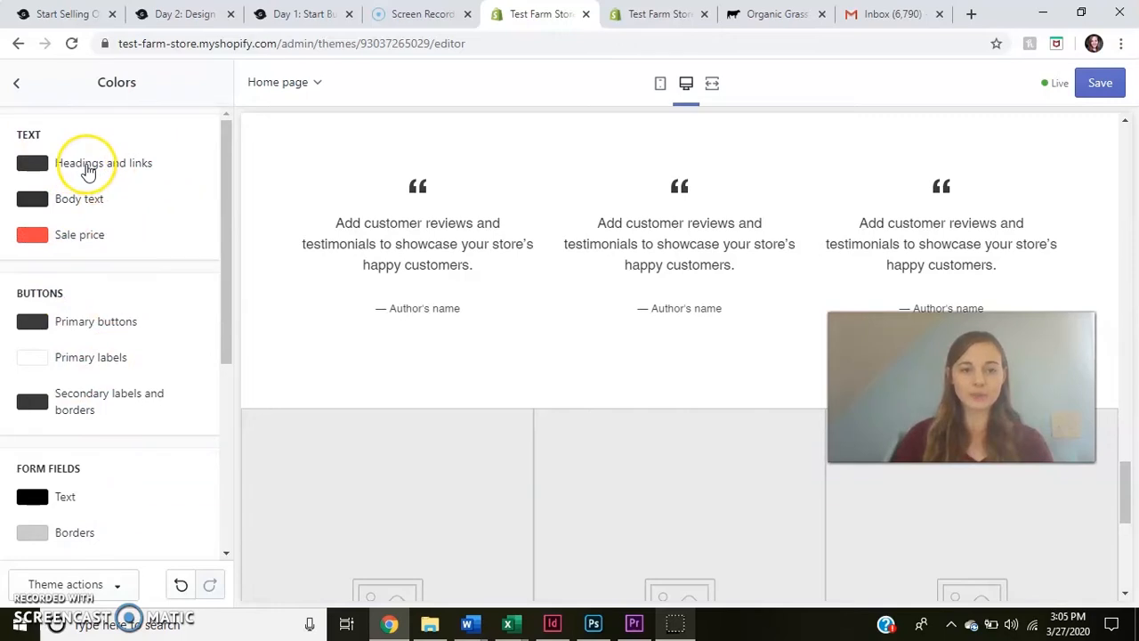
left_click(88, 172)
left_click_drag(178, 198, 179, 204)
left_click_drag(161, 246, 164, 256)
left_click_drag(49, 270, 28, 279)
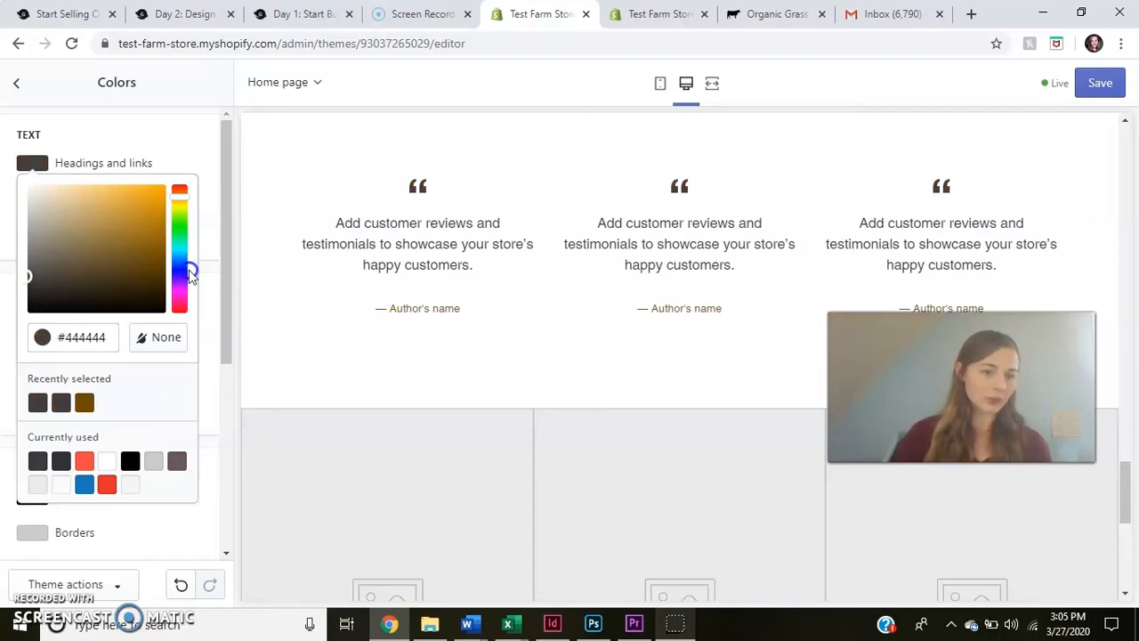
left_click_drag(180, 219, 168, 257)
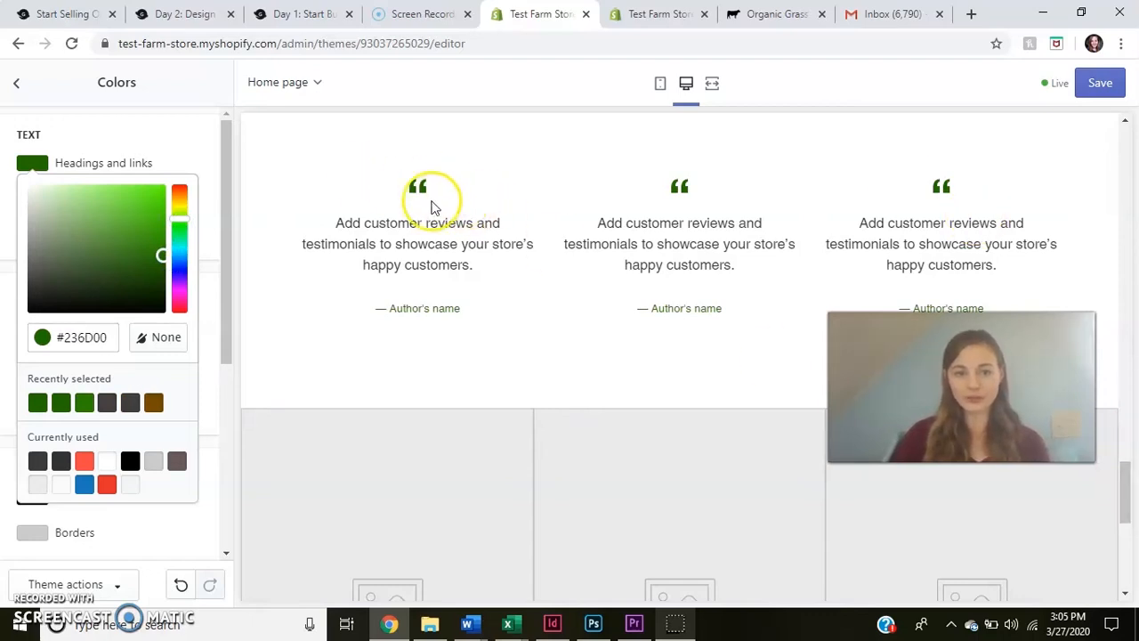
left_click_drag(1130, 506, 1127, 383)
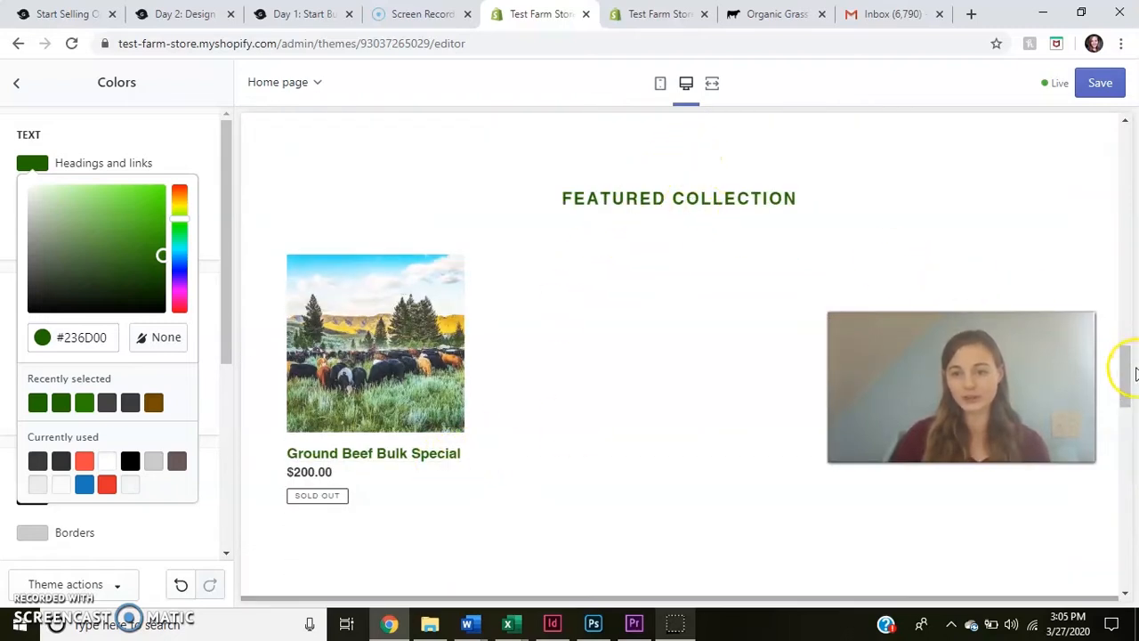
left_click_drag(1128, 373, 1132, 149)
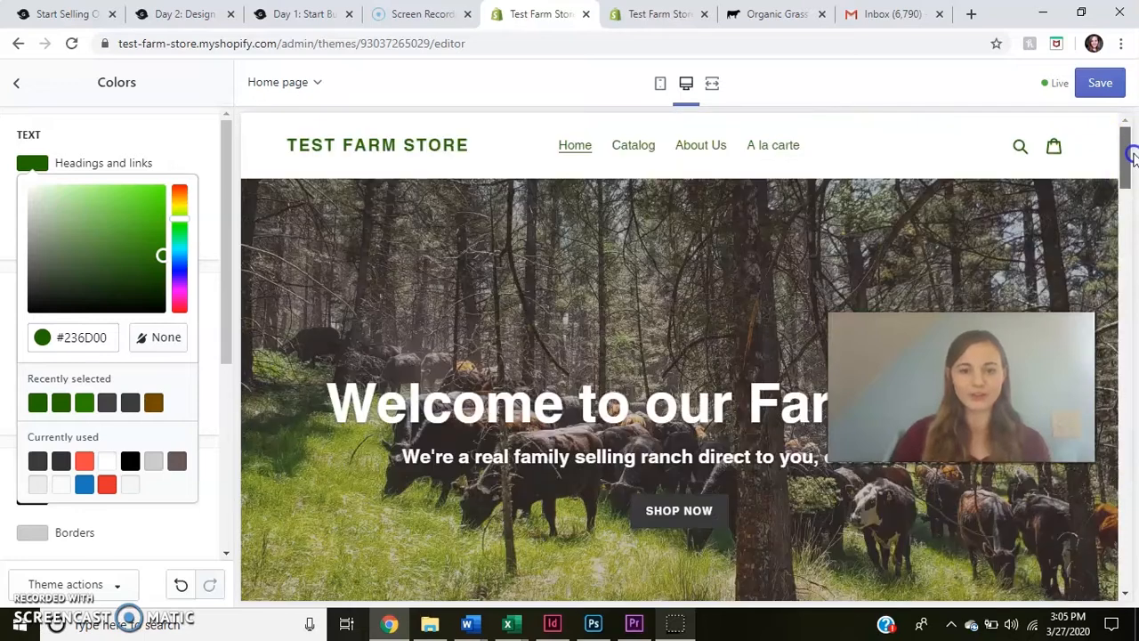
Set the headings and links color to near-black #1E1E1E.
left_click(102, 232)
left_click_drag(5, 257, 11, 303)
left_click(174, 132)
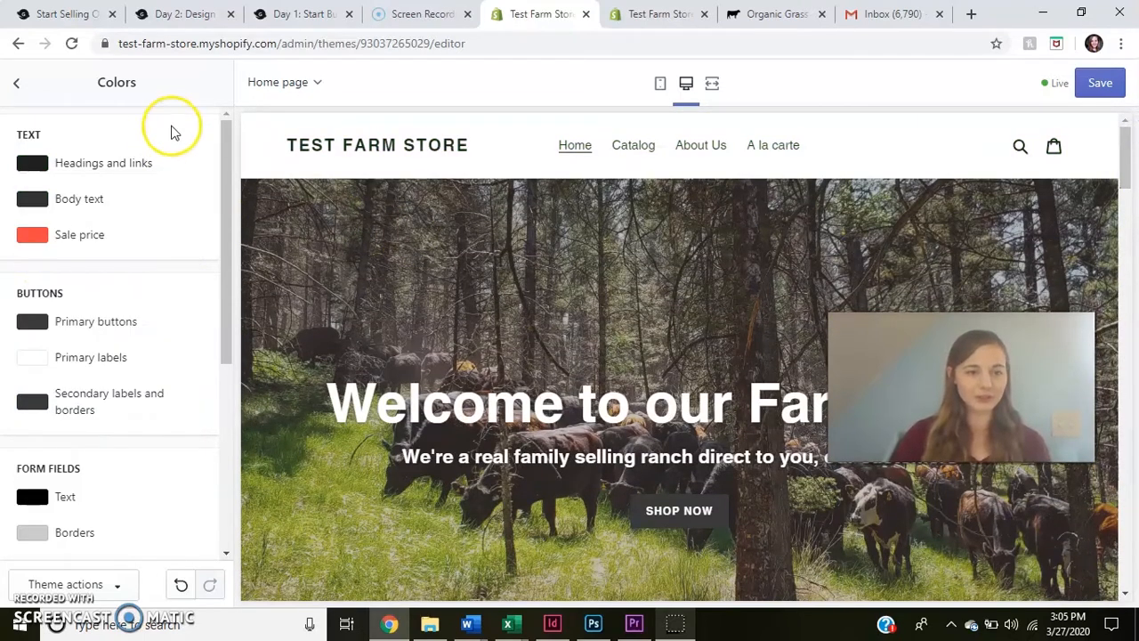
Check the current sale price color and the headings and links color without changing them.
left_click(78, 242)
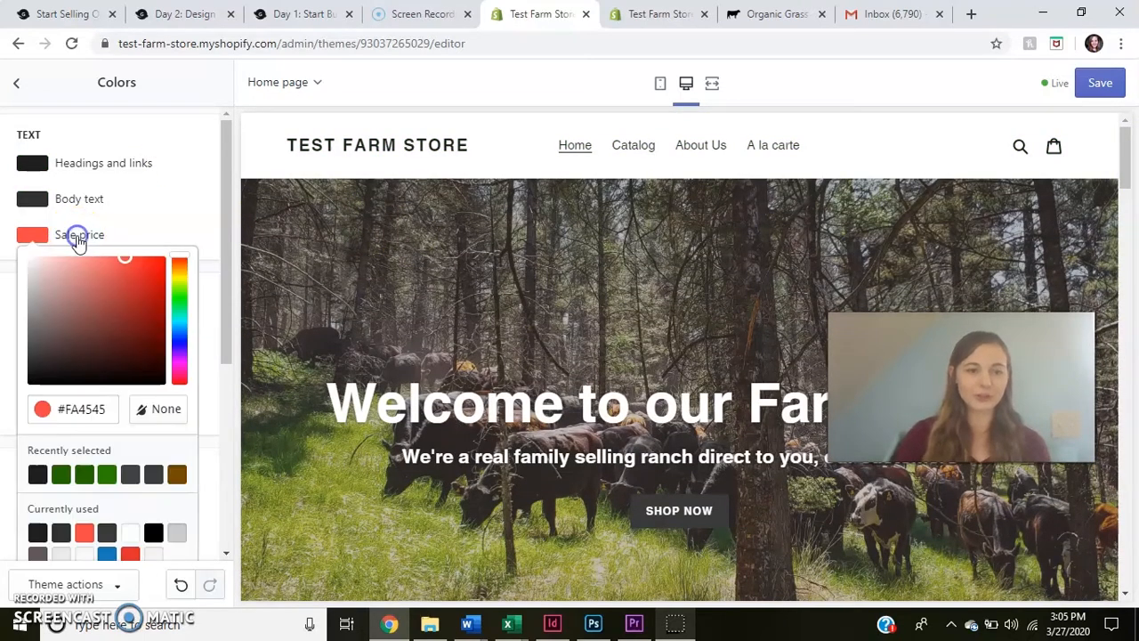
left_click(184, 192)
left_click(179, 171)
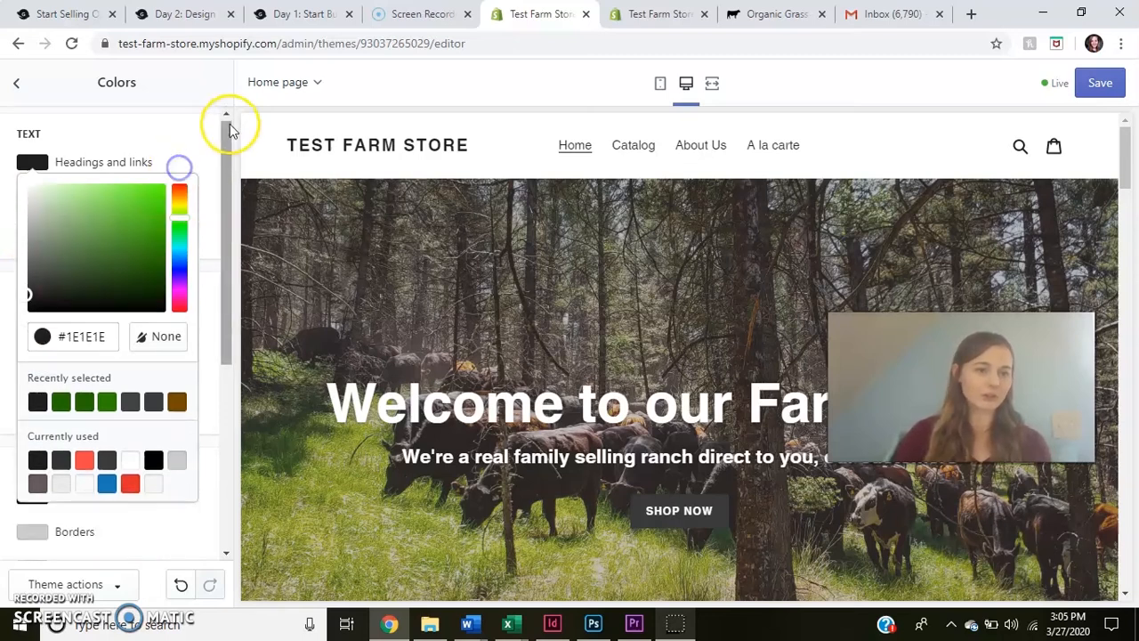
left_click(82, 123)
Set the primary buttons color to green #2A8300.
left_click_drag(229, 193, 226, 293)
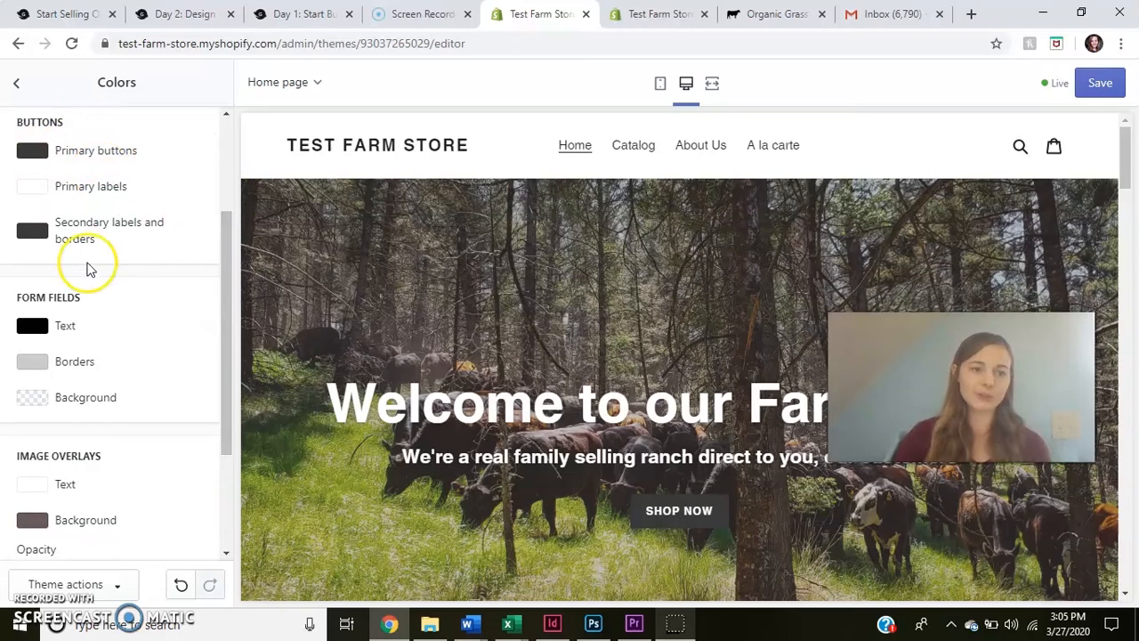
left_click(80, 151)
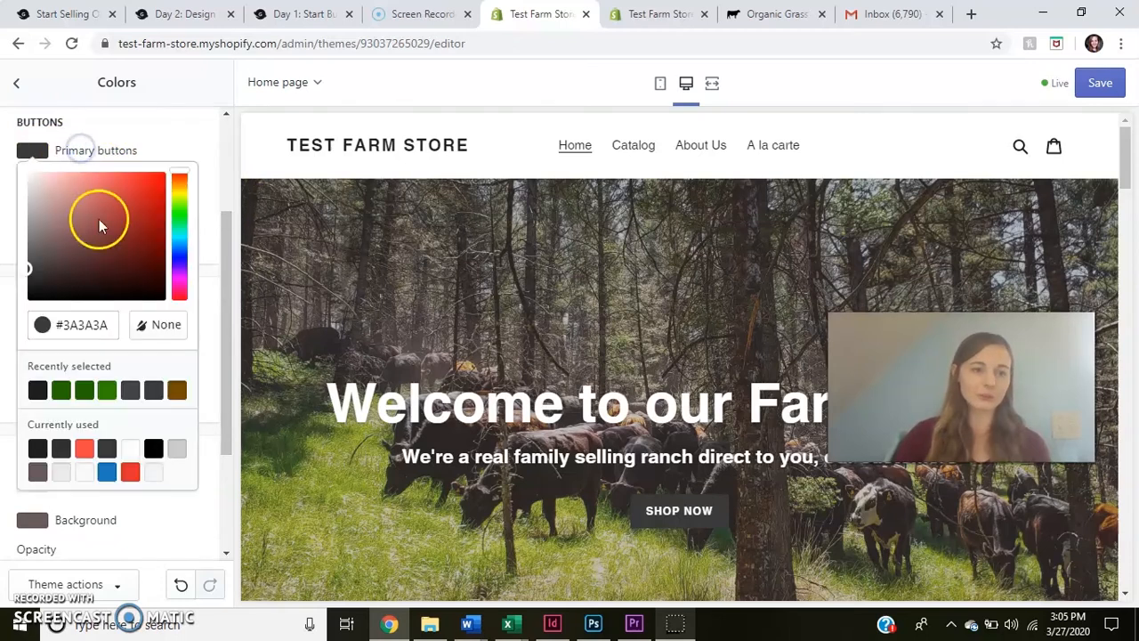
left_click_drag(176, 230, 179, 214)
left_click(163, 230)
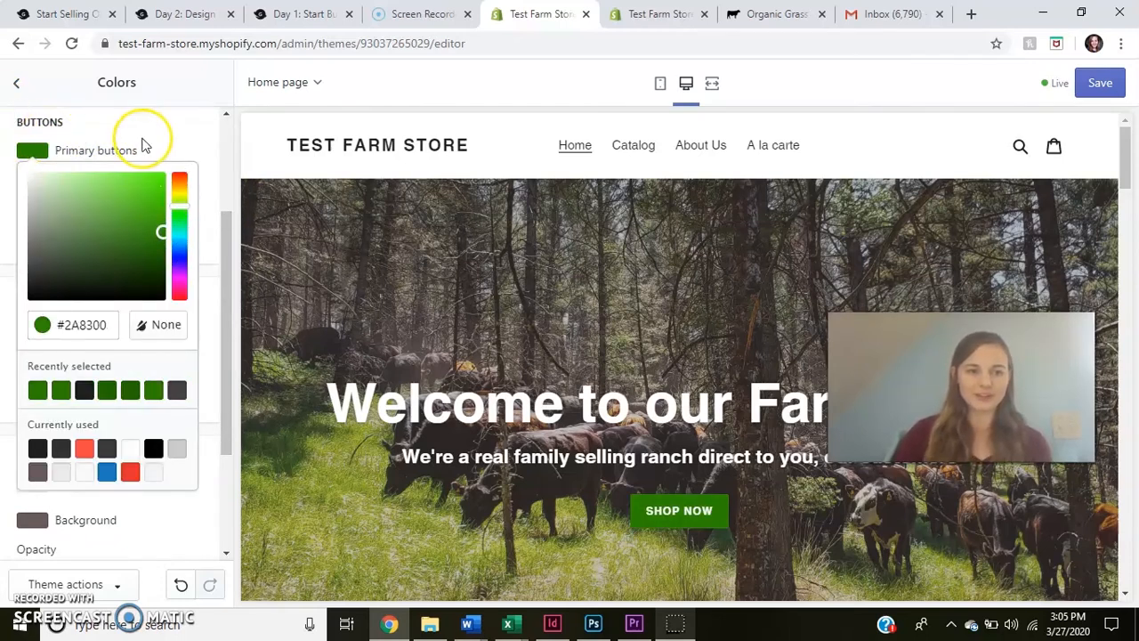
Examine the form field, image overlay and page color settings, including the overlay background color.
left_click_drag(228, 224, 231, 369)
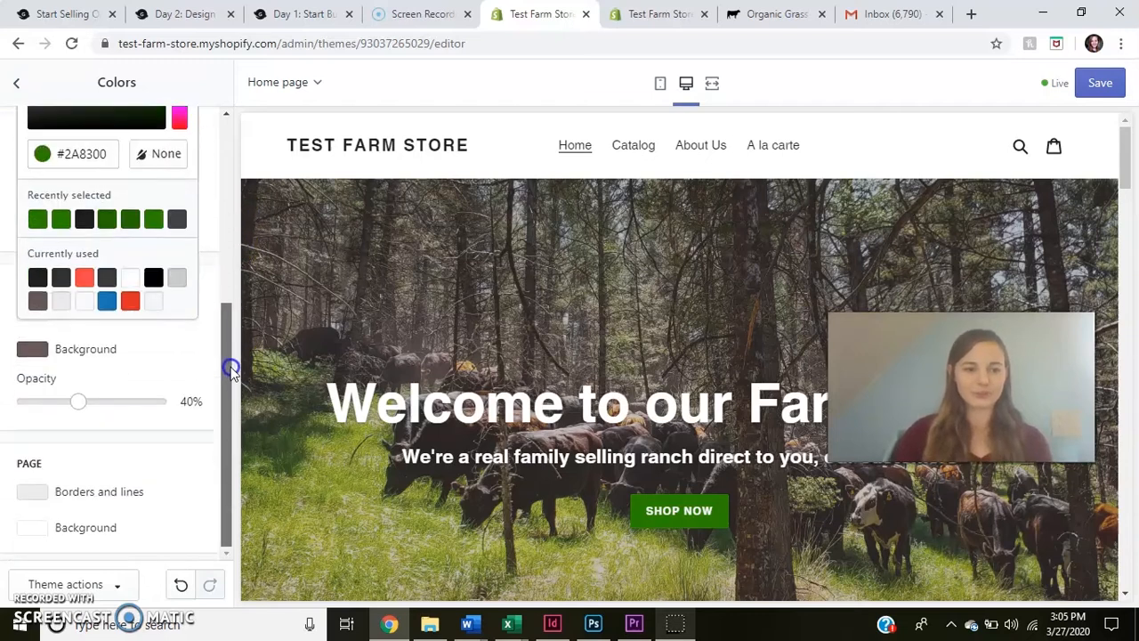
left_click(186, 350)
left_click_drag(230, 311, 237, 386)
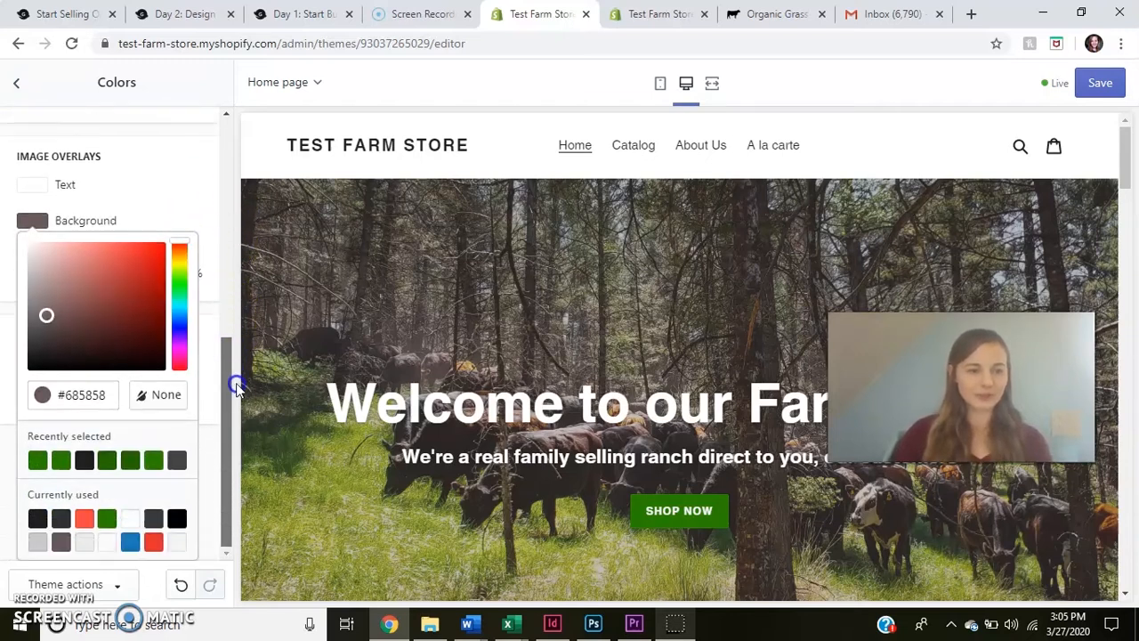
left_click(175, 169)
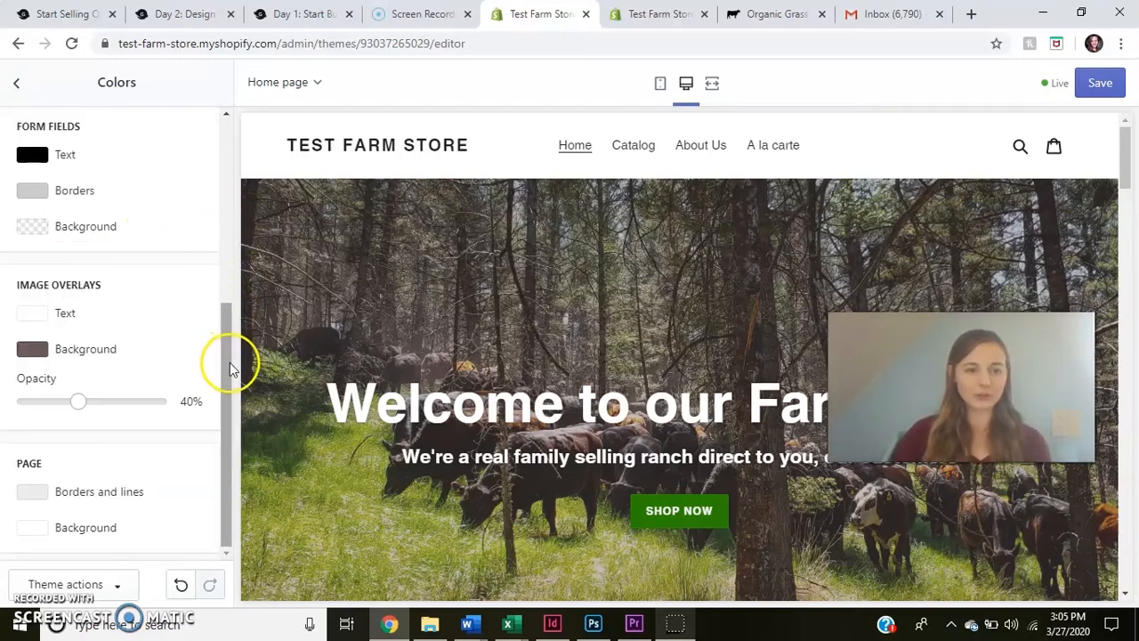
left_click_drag(228, 377, 233, 401)
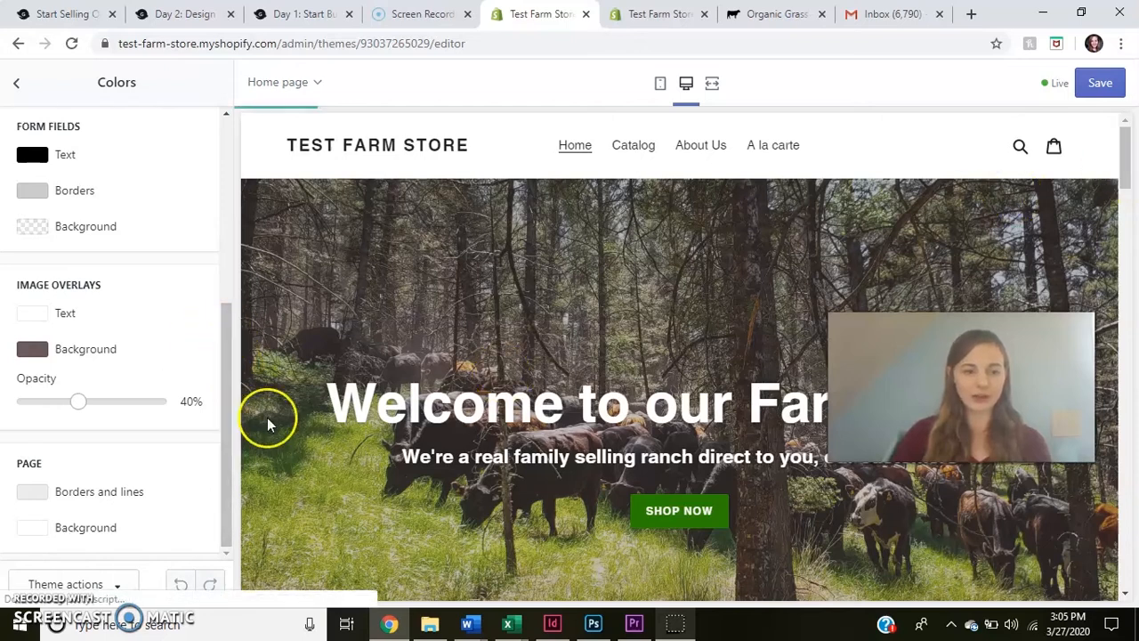
Adjust the image overlay opacity with the Image with text overlay section in view, and return to the theme settings list.
left_click_drag(1127, 184, 1132, 467)
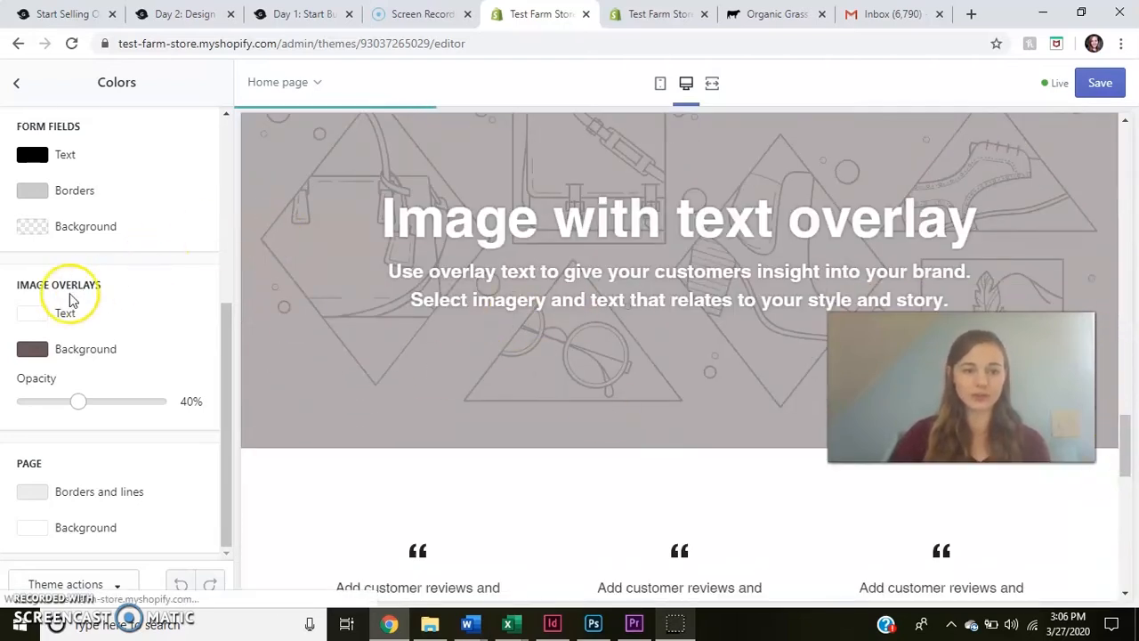
mouse_move(79, 401)
left_mouse_down()
mouse_move(204, 405)
mouse_move(55, 381)
mouse_move(94, 393)
left_mouse_up()
left_click_drag(228, 382, 231, 114)
left_click(20, 86)
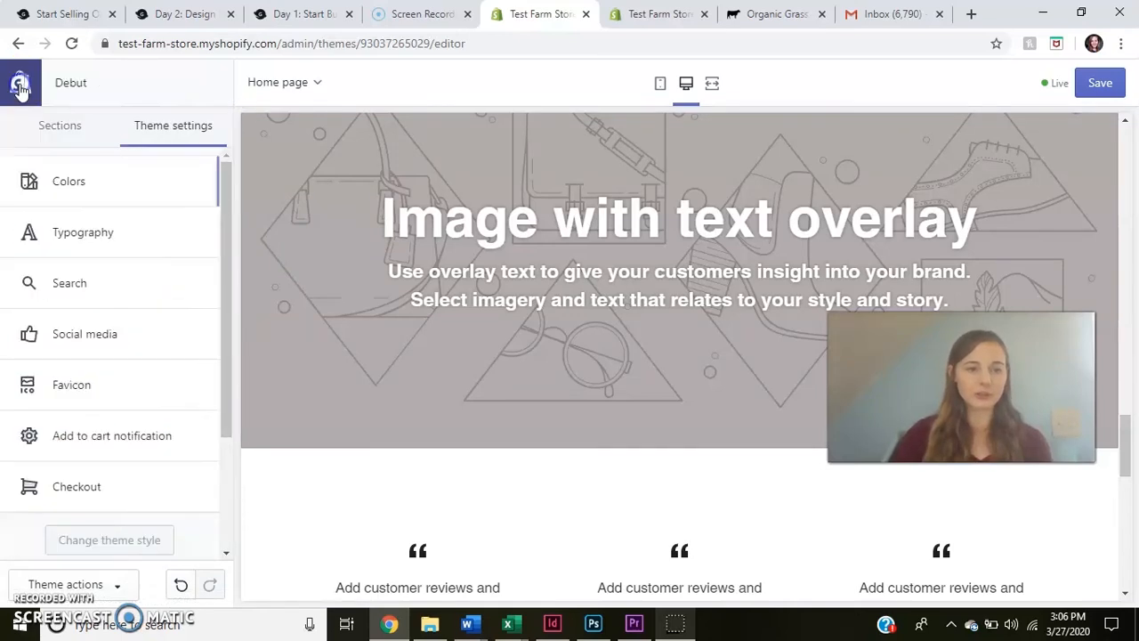
In the typography settings, change the headings and buttons font to Anonymous Pro Regular.
left_click(100, 242)
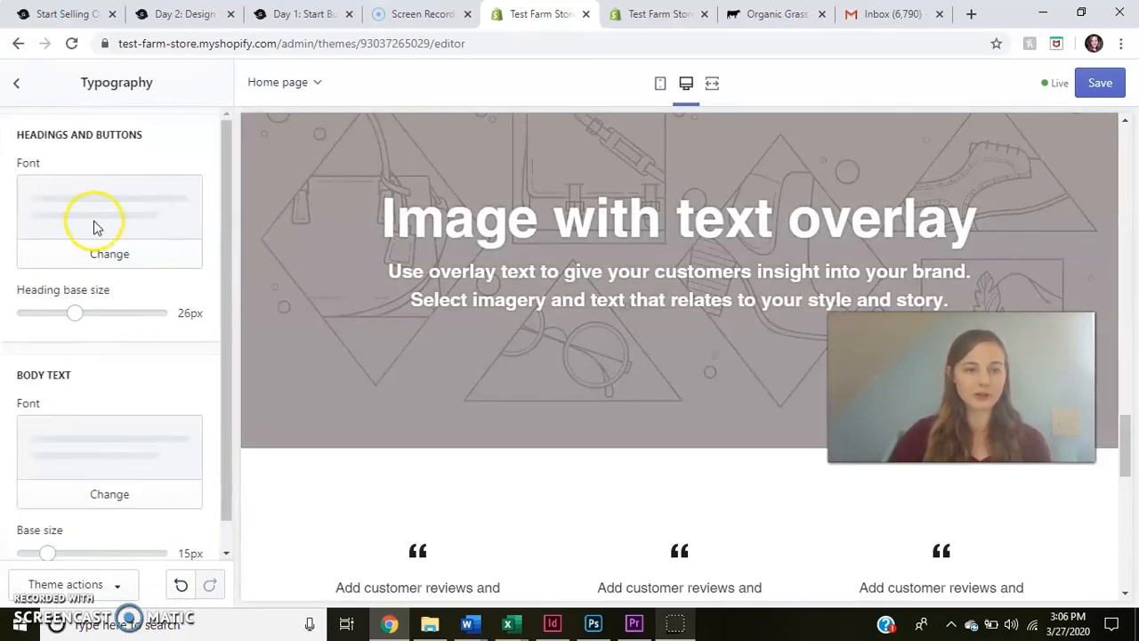
left_click_drag(1124, 460, 1094, 176)
left_click(91, 263)
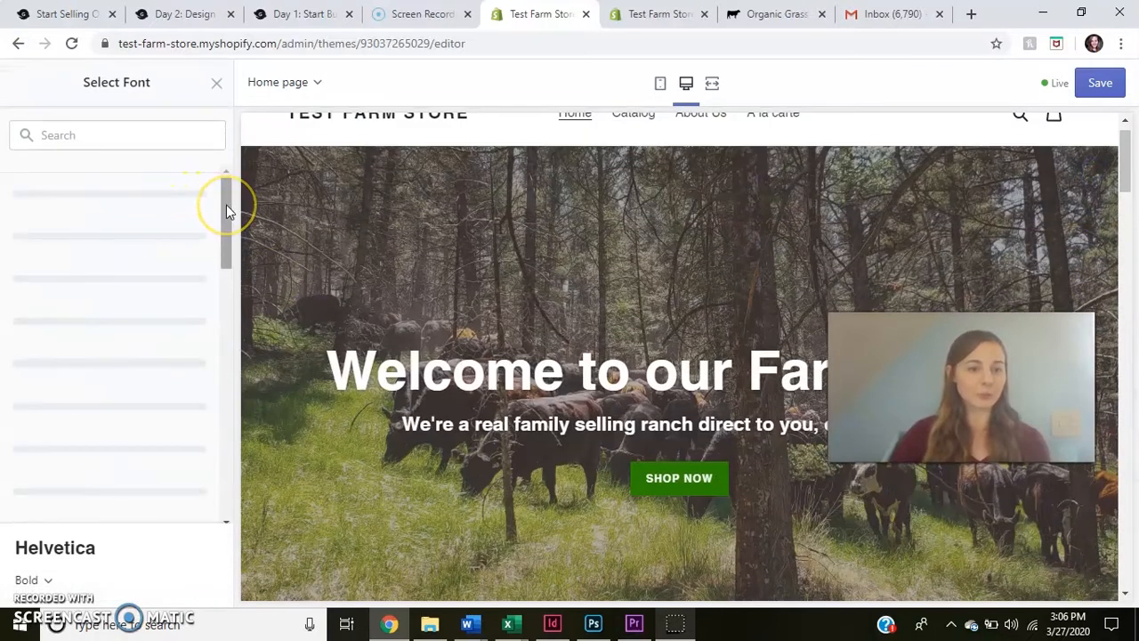
left_click_drag(226, 210, 229, 267)
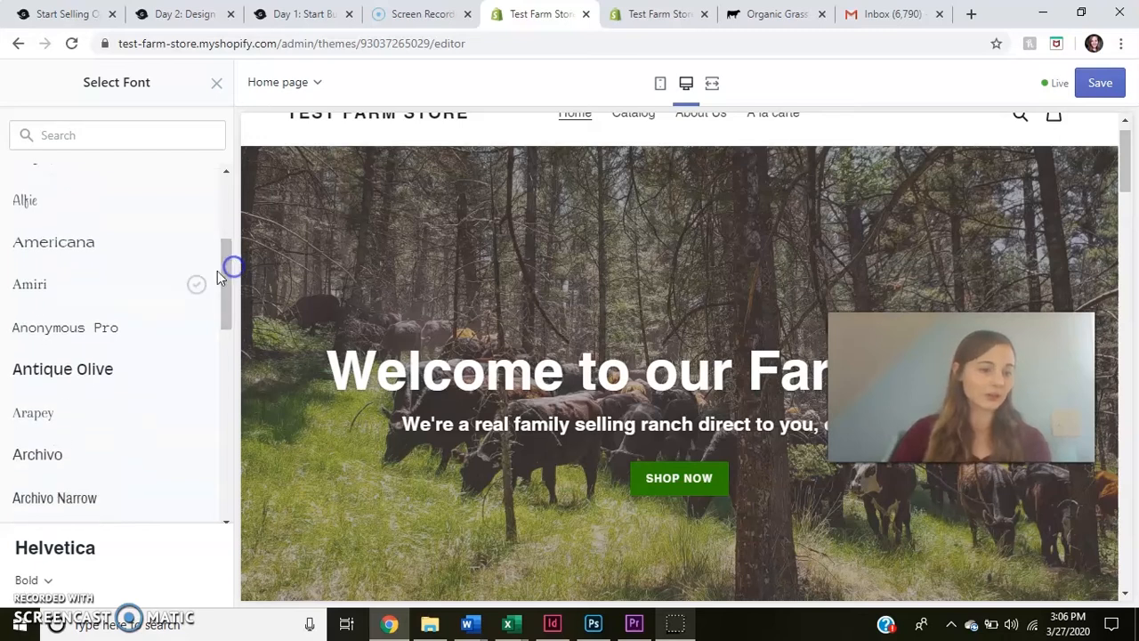
left_click(88, 329)
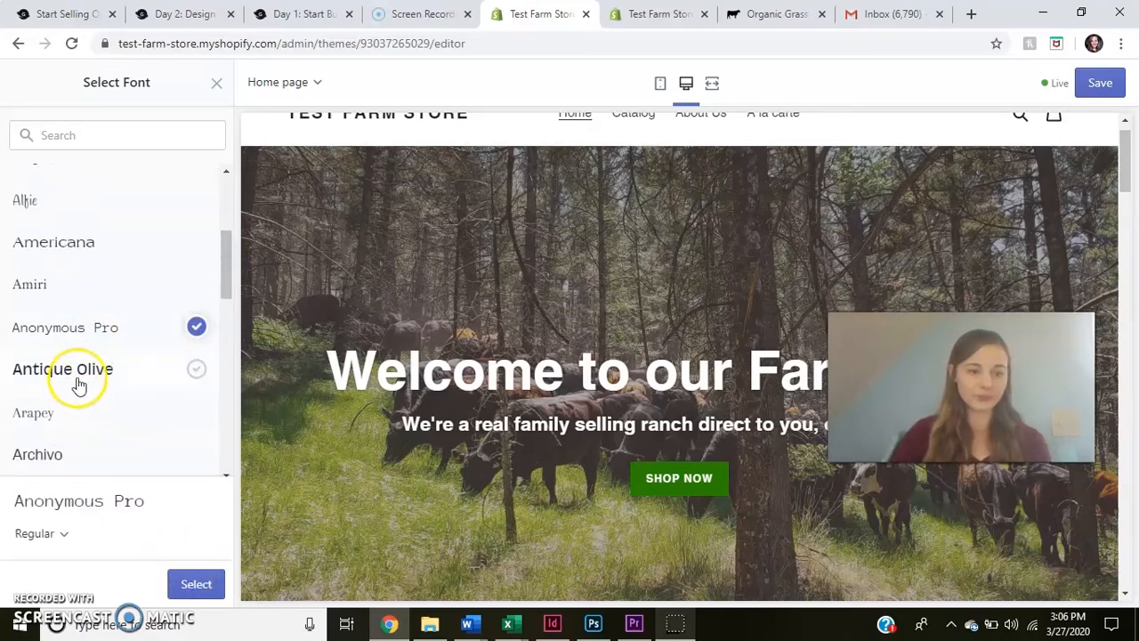
left_click(198, 586)
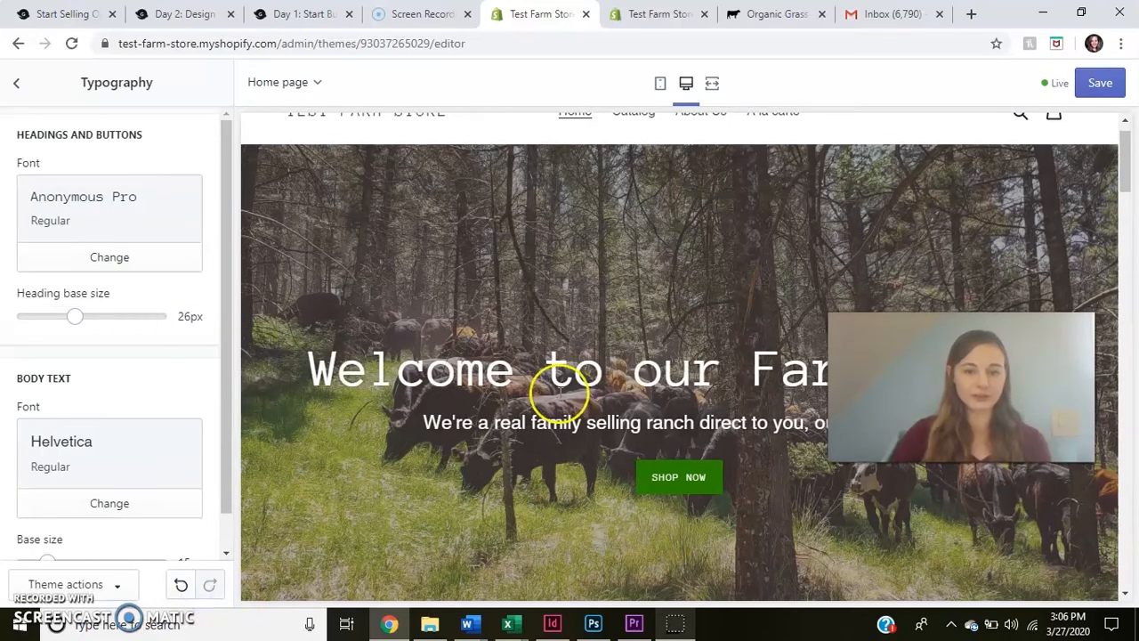
Reopen the font choices for headings and buttons and try Abril Fatface and Akko.
left_click_drag(1123, 159, 1130, 107)
left_click(125, 258)
left_click(101, 237)
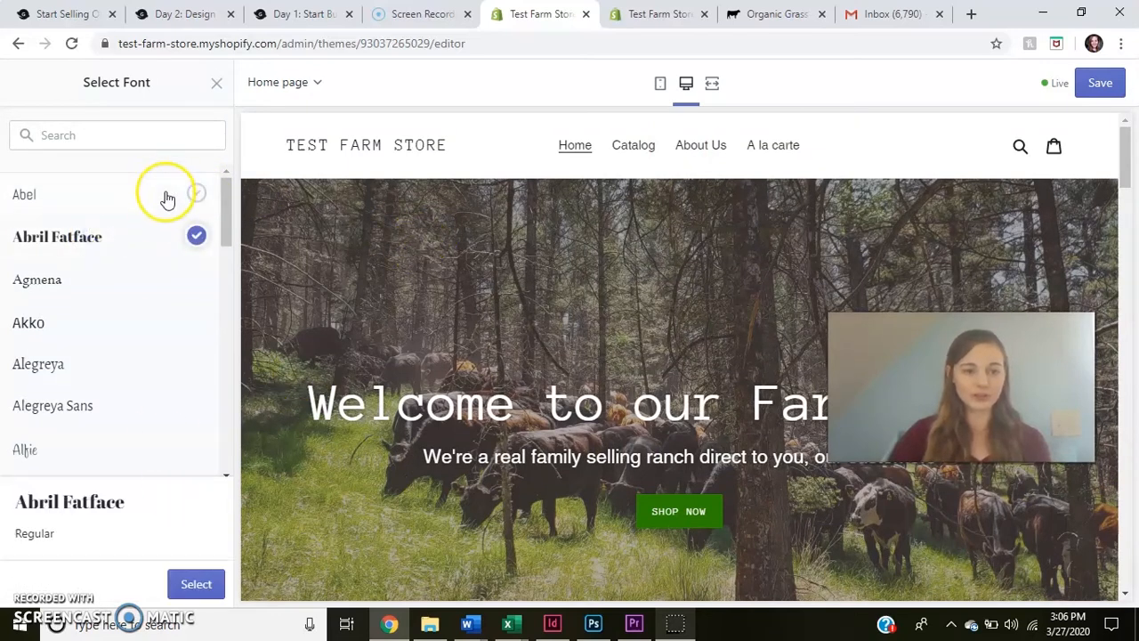
left_click(56, 326)
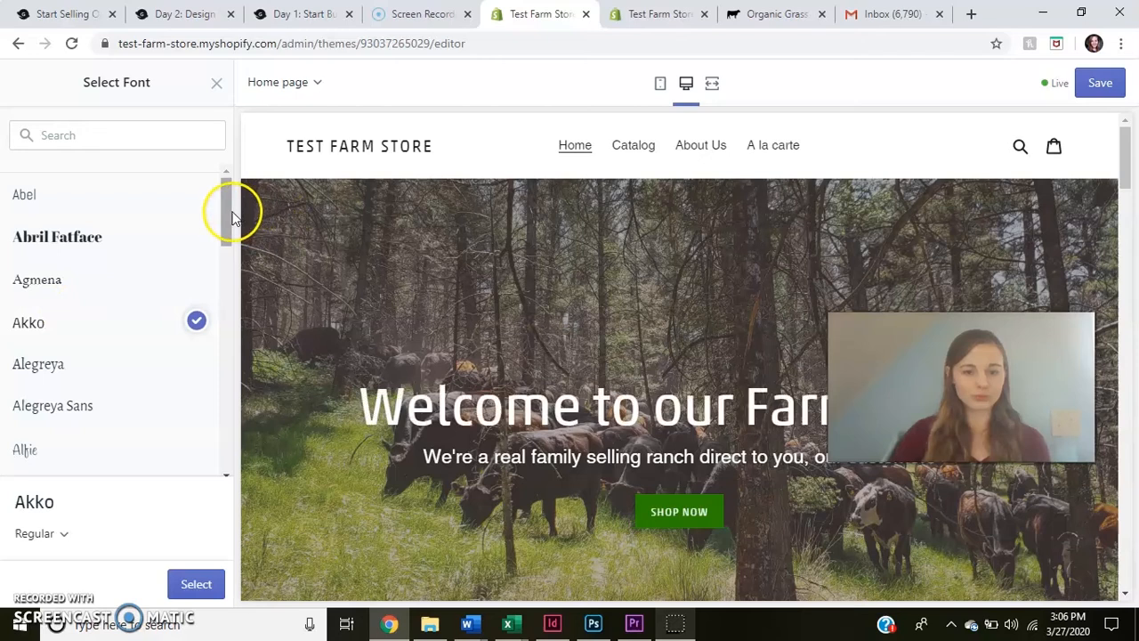
Try Antique Olive and Arvo as the headings and buttons font and check the preview.
left_click_drag(230, 216, 229, 277)
left_click(100, 343)
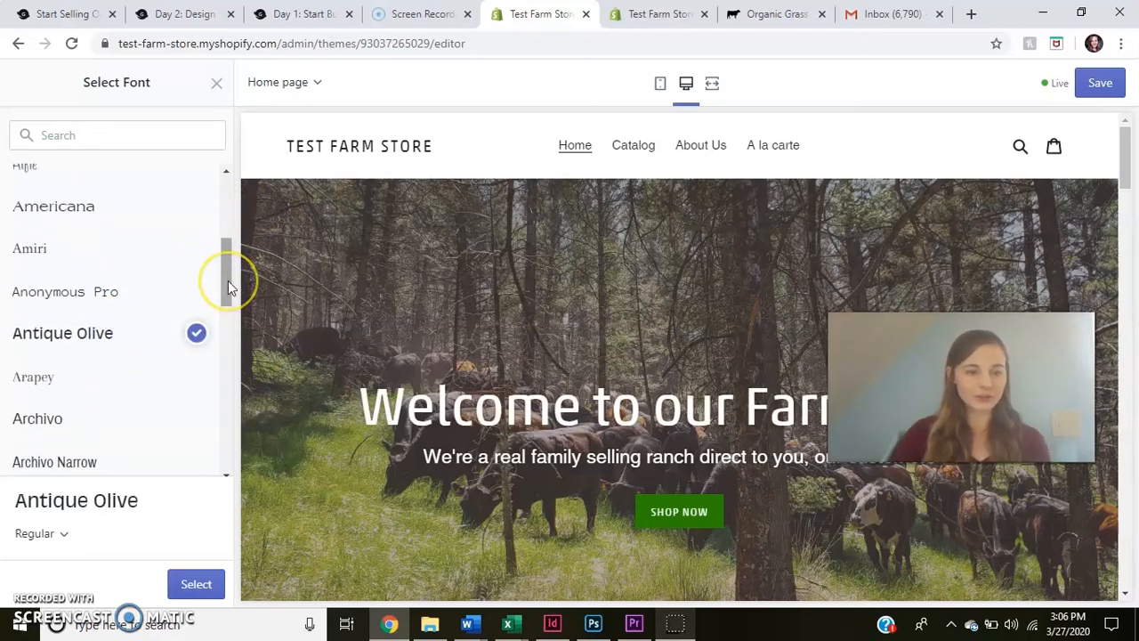
left_click_drag(228, 280, 233, 347)
left_click(61, 301)
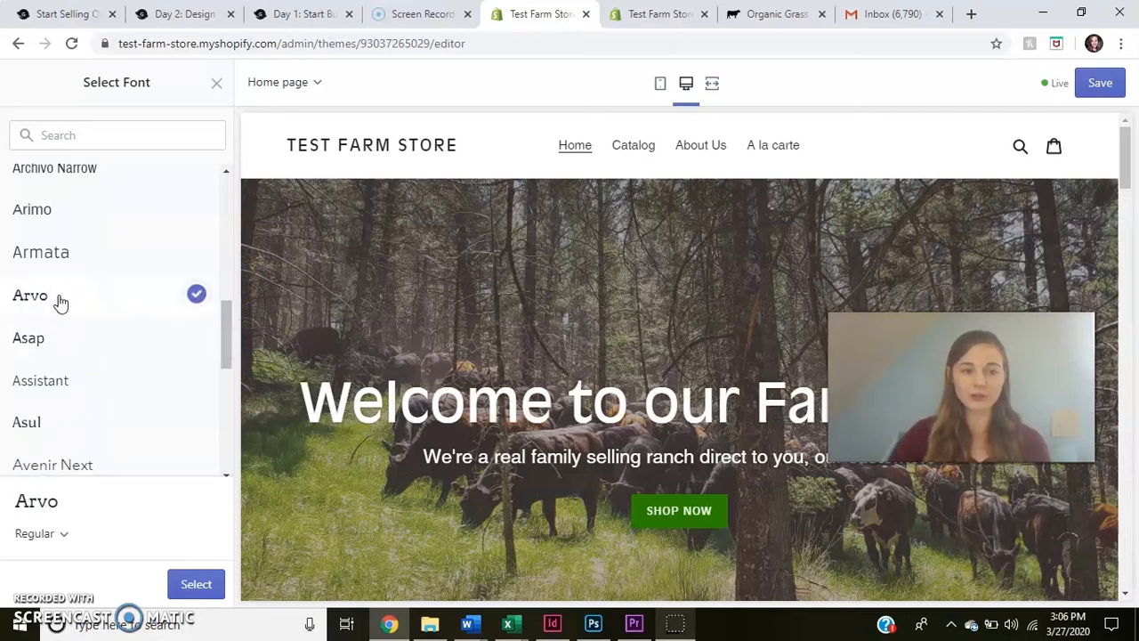
mouse_move(1125, 149)
left_mouse_down()
mouse_move(1126, 285)
mouse_move(1132, 147)
left_mouse_up()
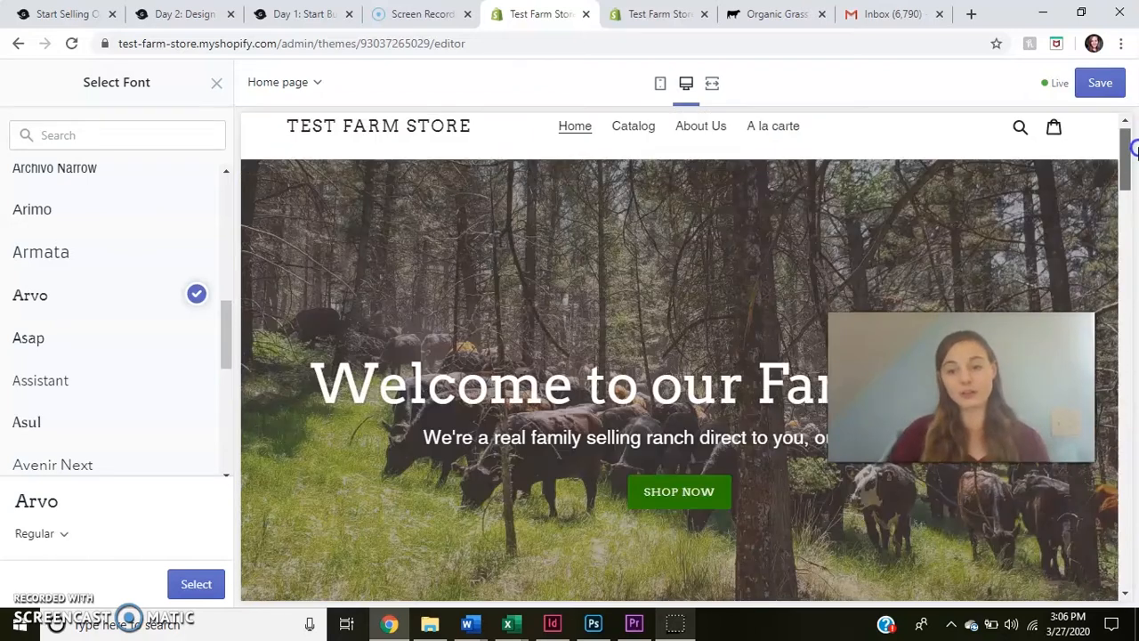
Try Beefcakes as the headings and buttons font.
left_click_drag(227, 345, 224, 427)
left_click(76, 375)
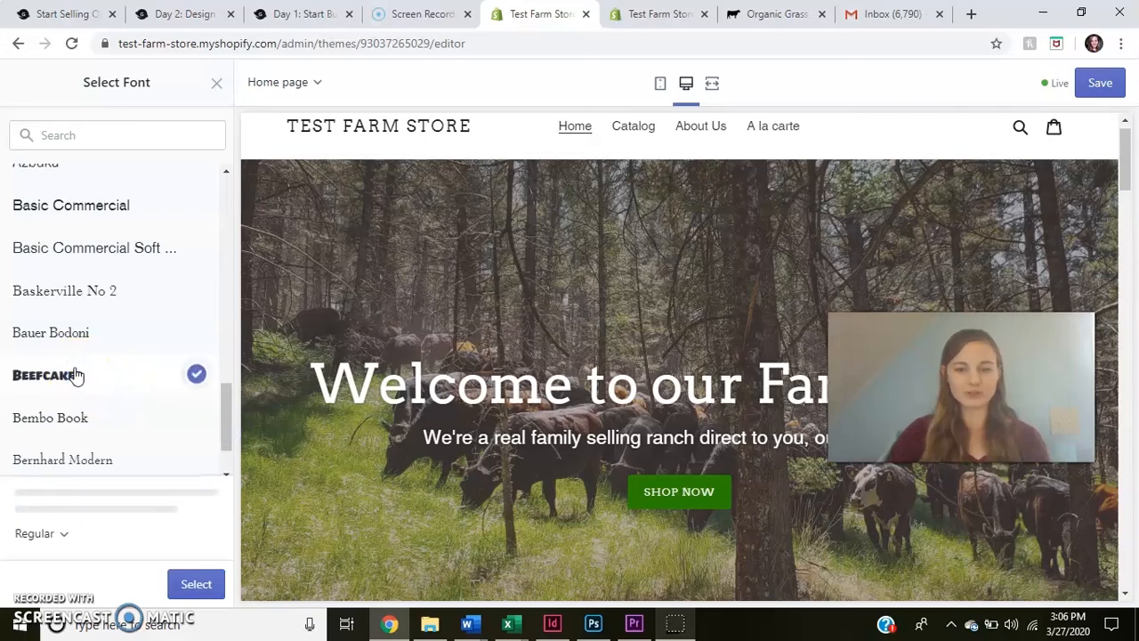
left_click(223, 445)
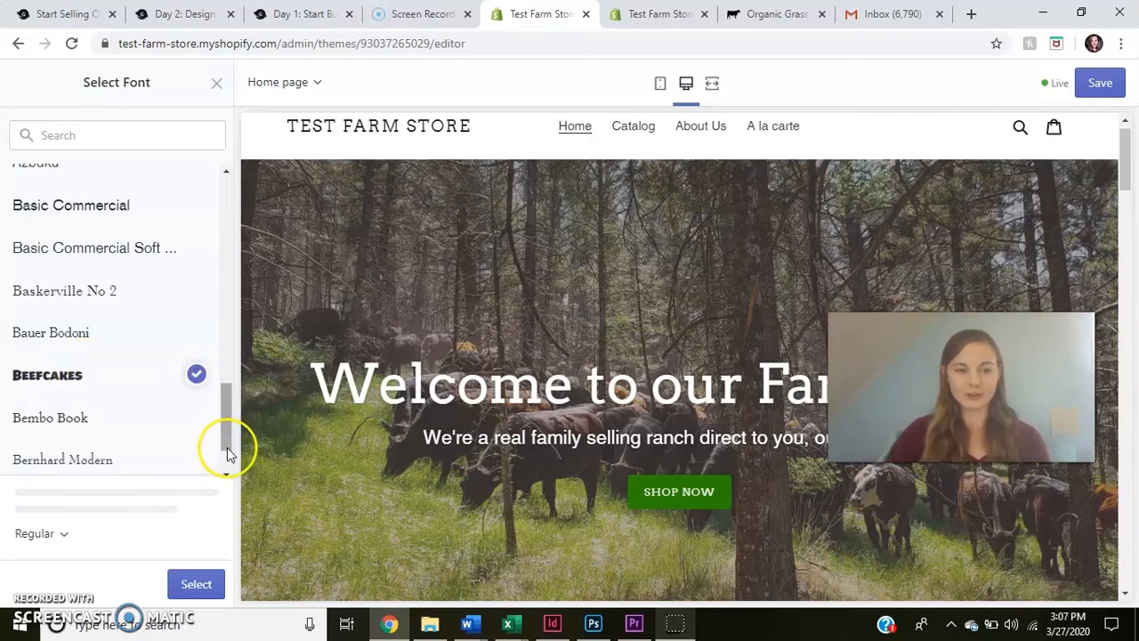
left_click(126, 375)
Apply Alegreya Regular as the headings and buttons font.
left_click_drag(223, 402, 233, 169)
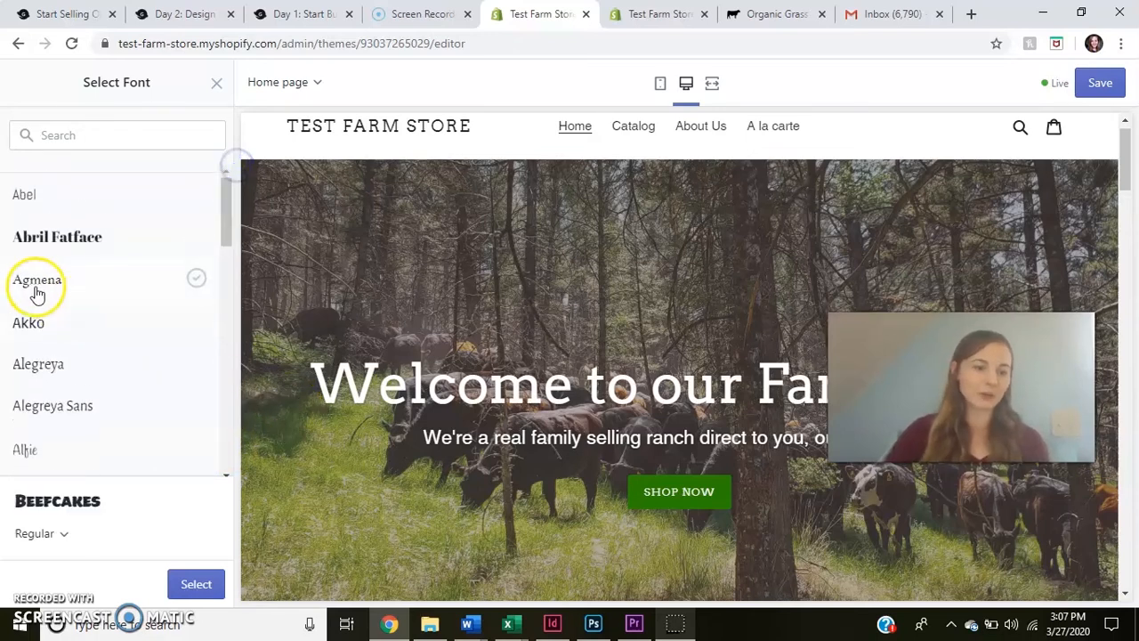
left_click(35, 359)
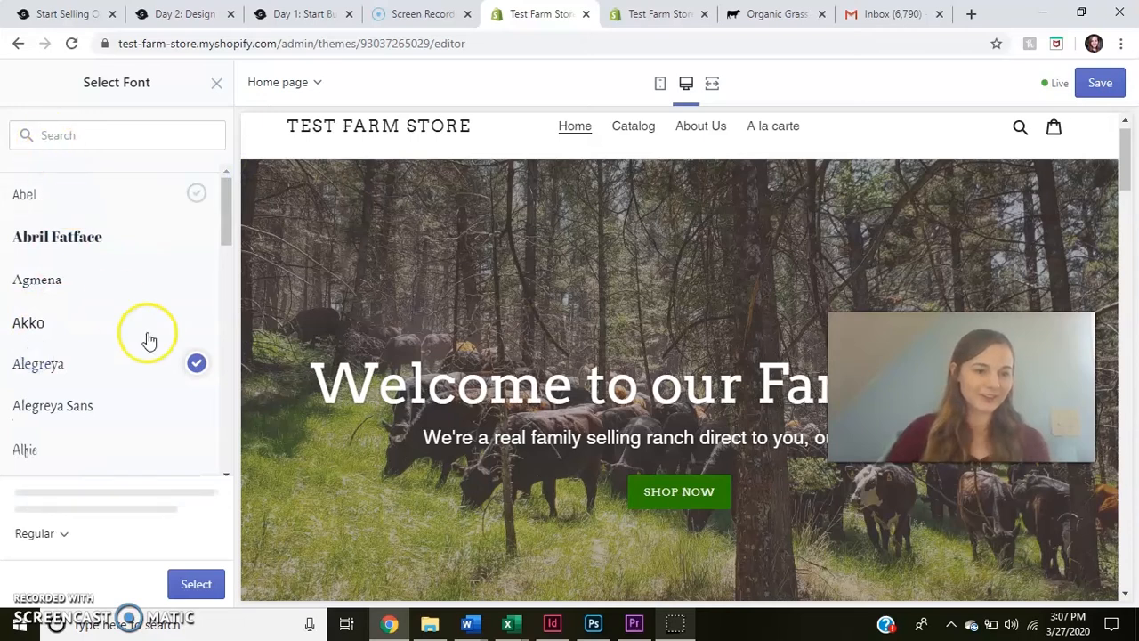
left_click(187, 583)
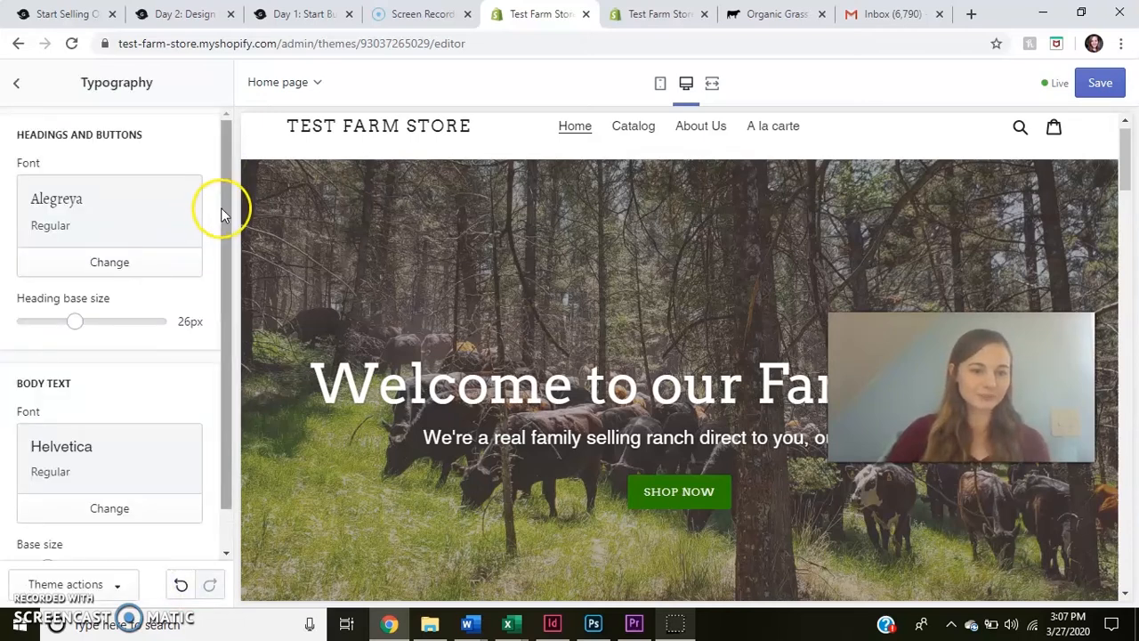
Set the heading base size to 27px, checking the result on the home page preview.
left_click_drag(228, 214, 229, 280)
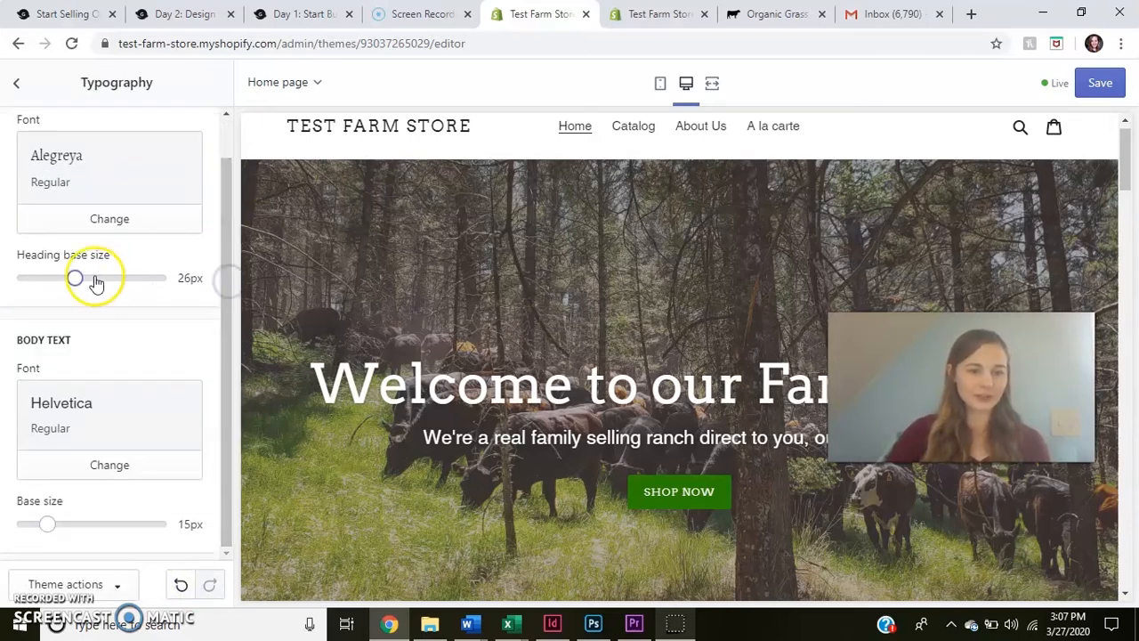
left_click_drag(80, 276, 142, 274)
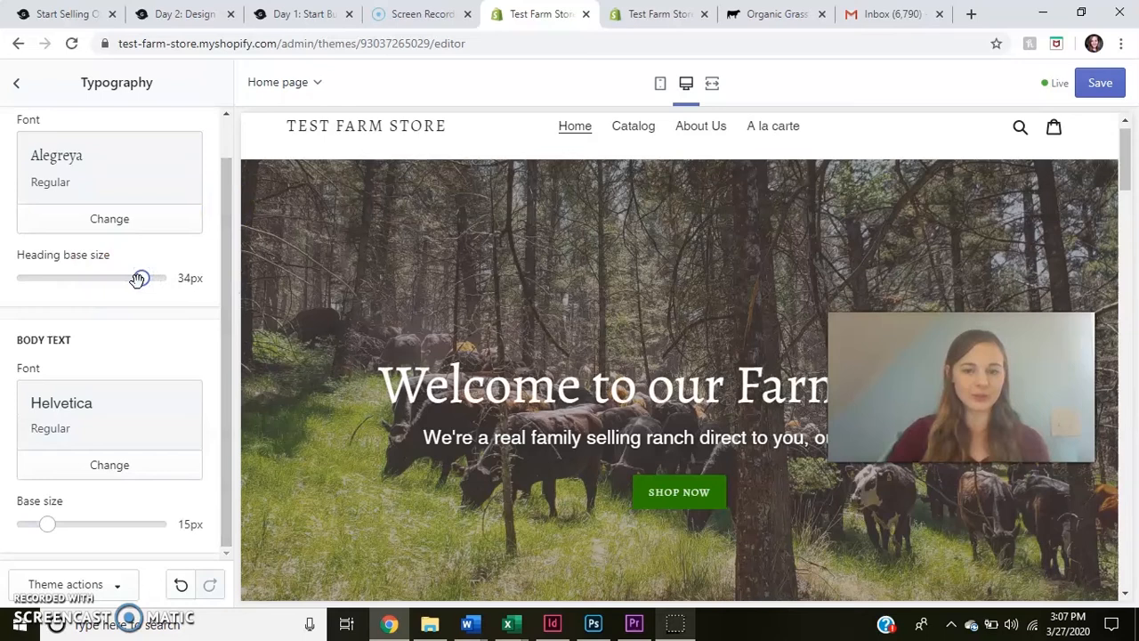
left_click_drag(76, 283, 144, 276)
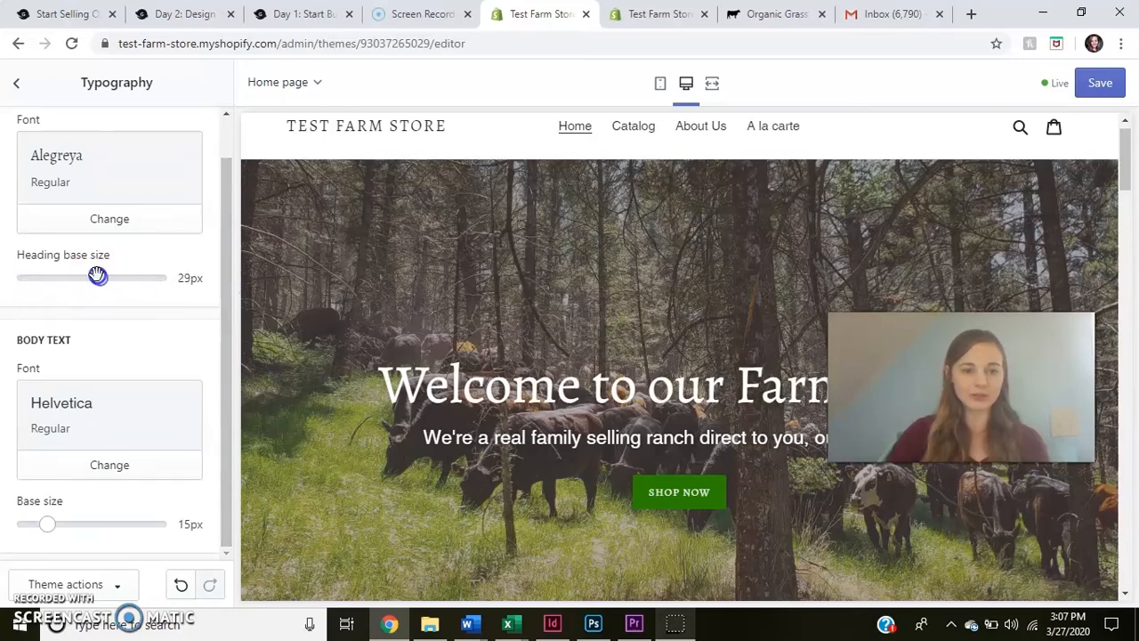
left_click_drag(1130, 182, 1128, 281)
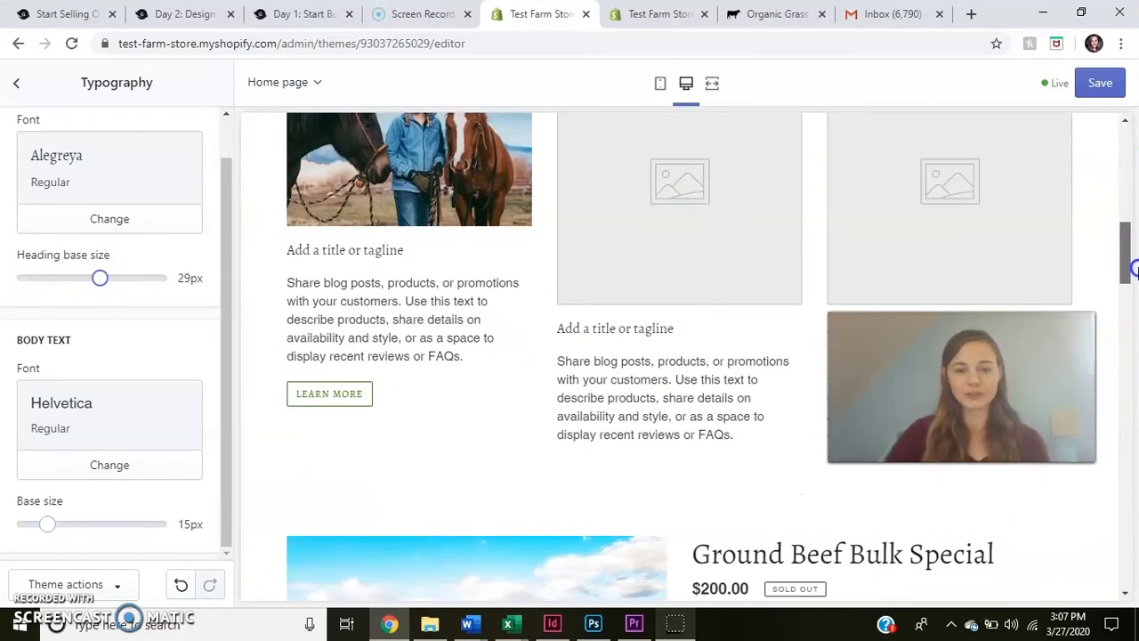
left_click_drag(96, 278, 149, 305)
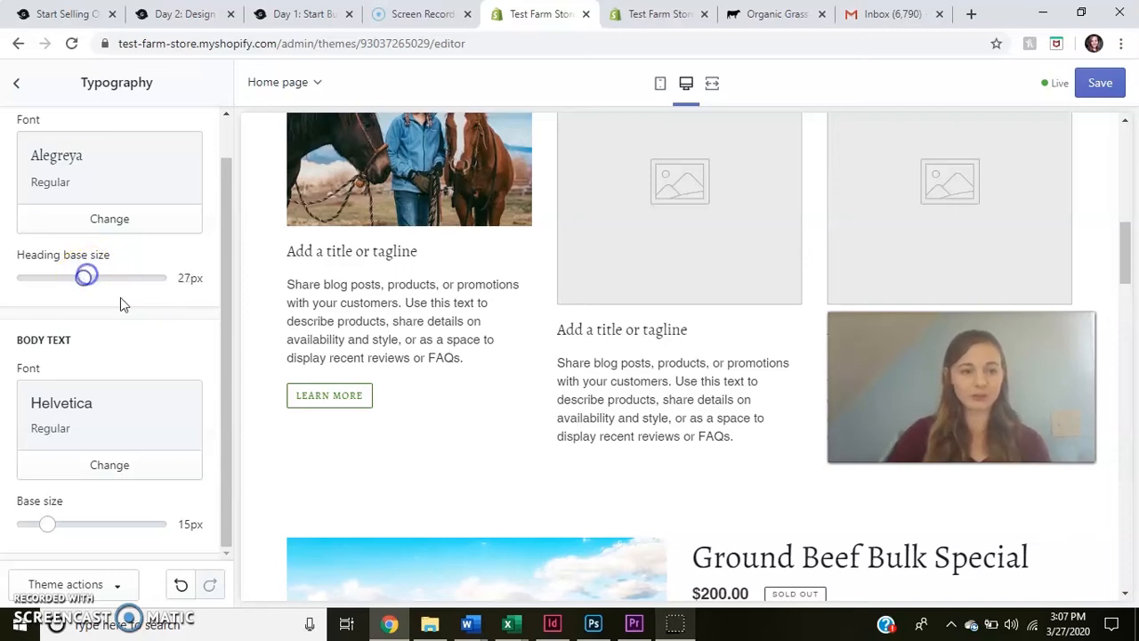
Check how the body text font looks in the text columns and product description of the home page preview.
left_click_drag(229, 308, 231, 388)
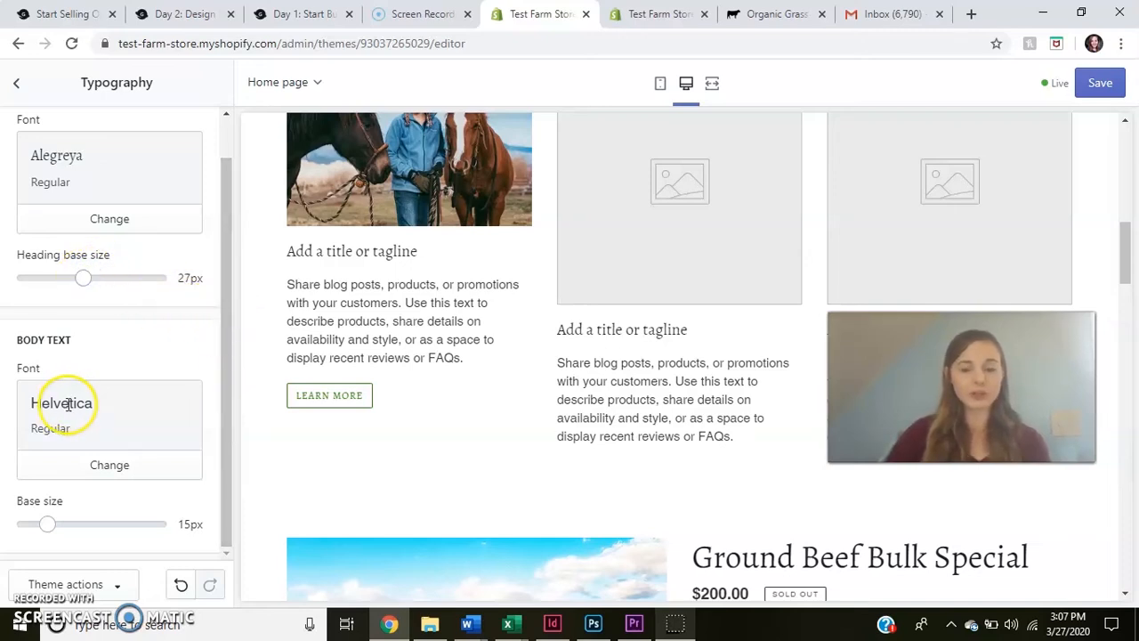
left_click_drag(566, 361, 693, 415)
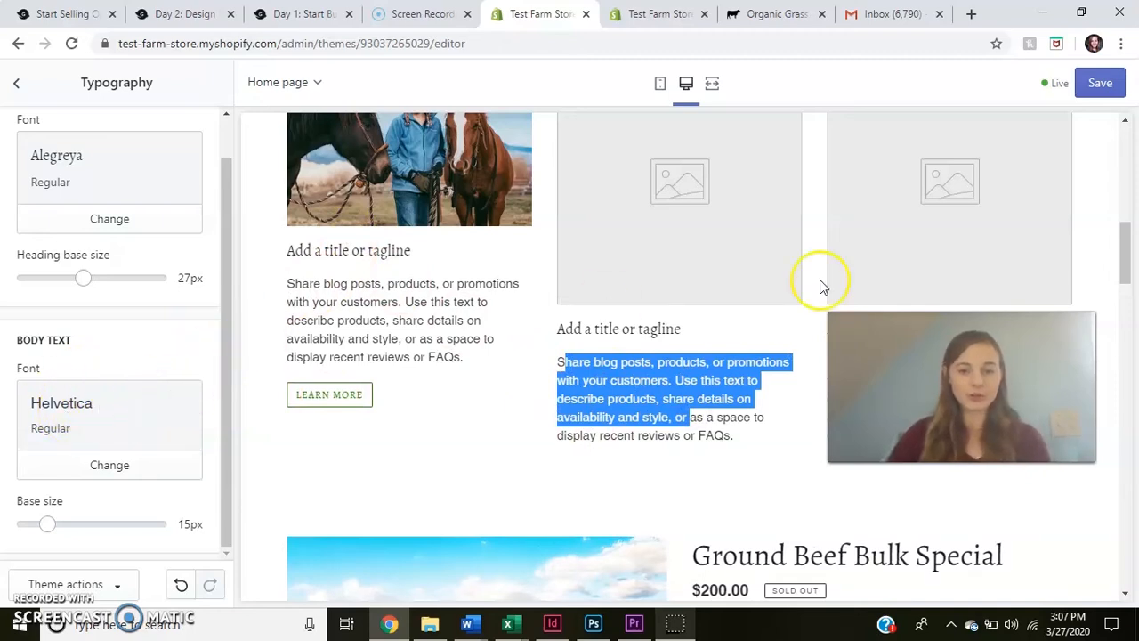
left_click_drag(1127, 236, 1128, 331)
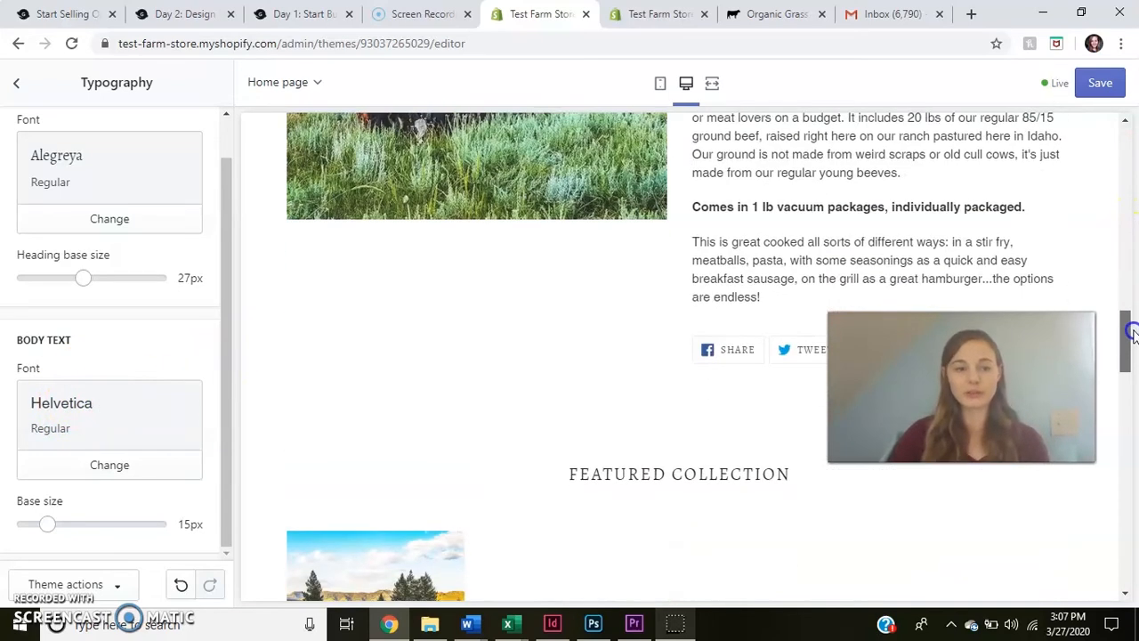
In the theme's search settings, enable Show price for product suggestions, comparing with the suggested products on the organic grassfed ground beef store page.
left_click(11, 83)
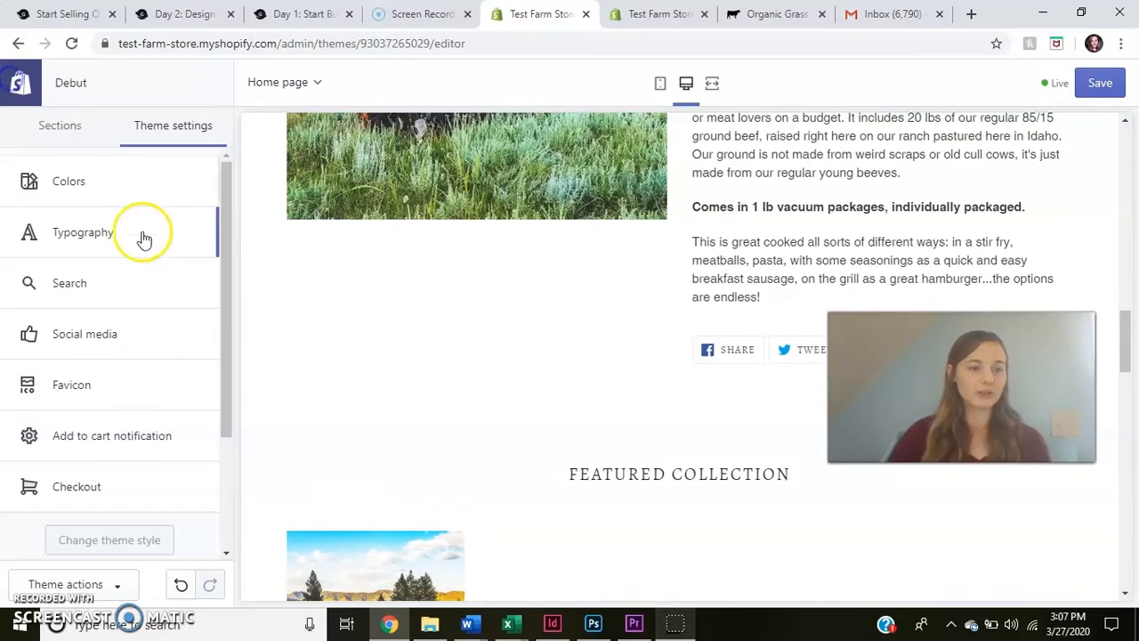
left_click(152, 284)
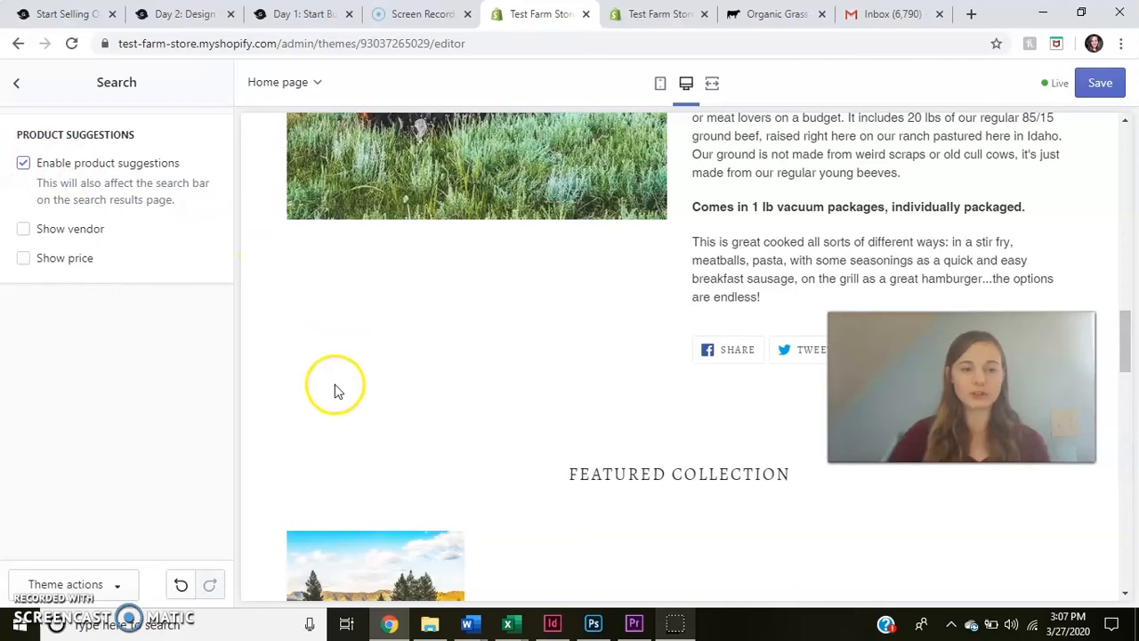
left_click(775, 13)
left_click_drag(1129, 165, 1134, 482)
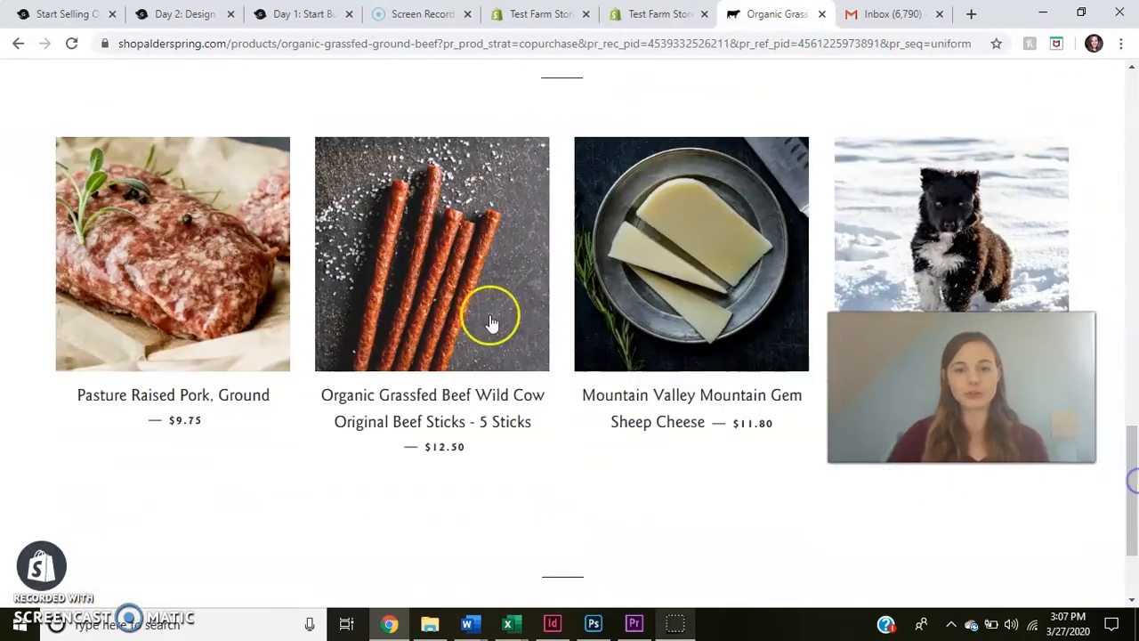
left_click(657, 13)
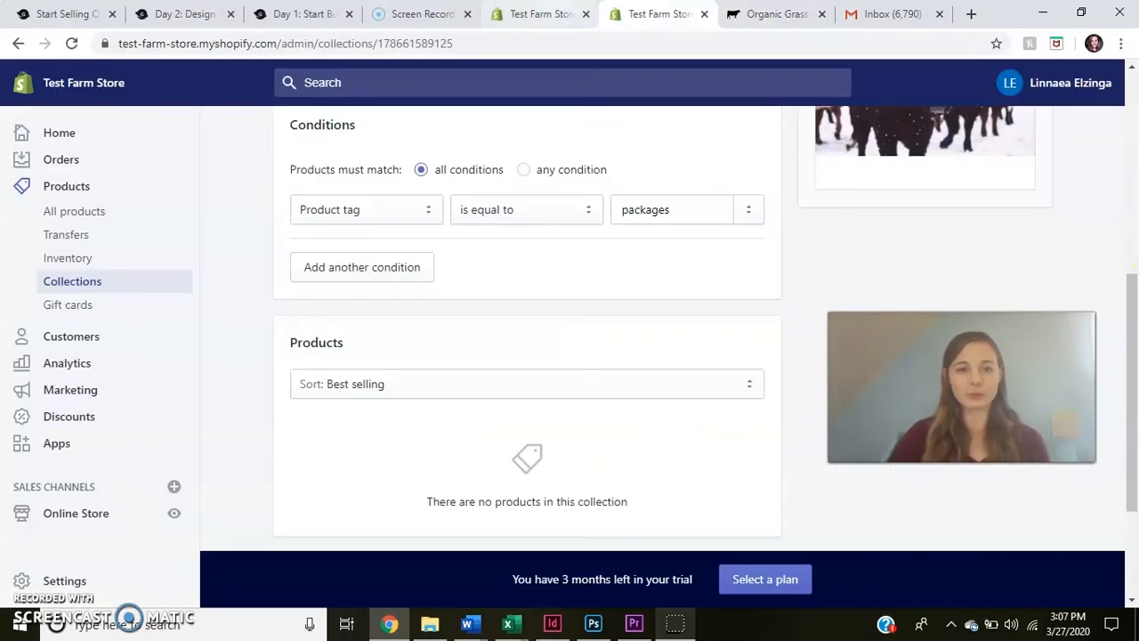
left_click(534, 14)
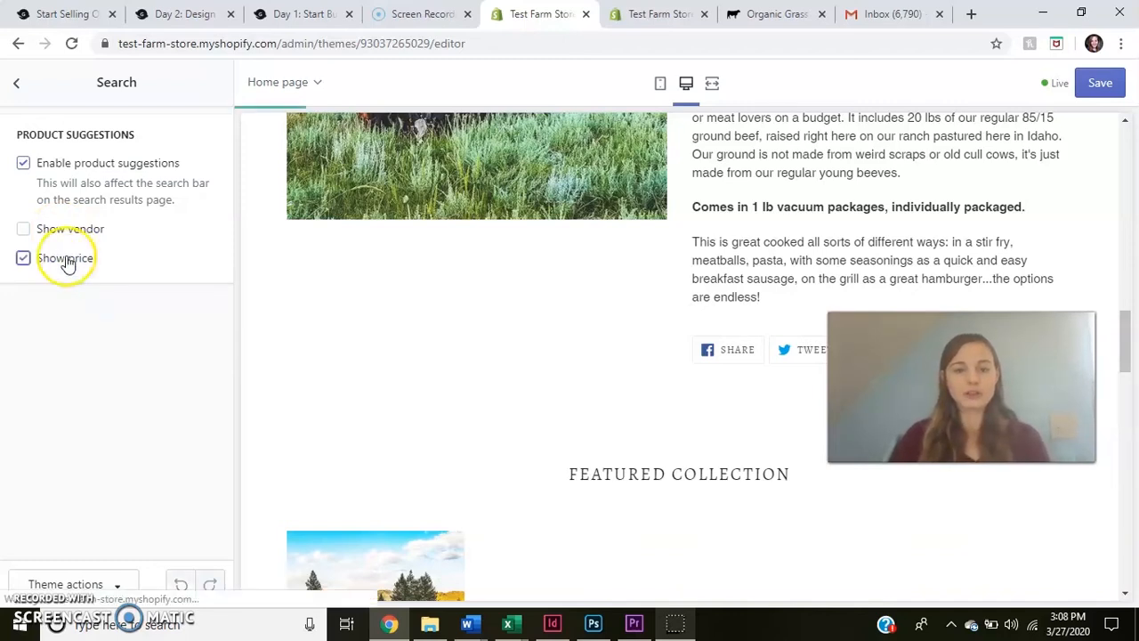
left_click(774, 13)
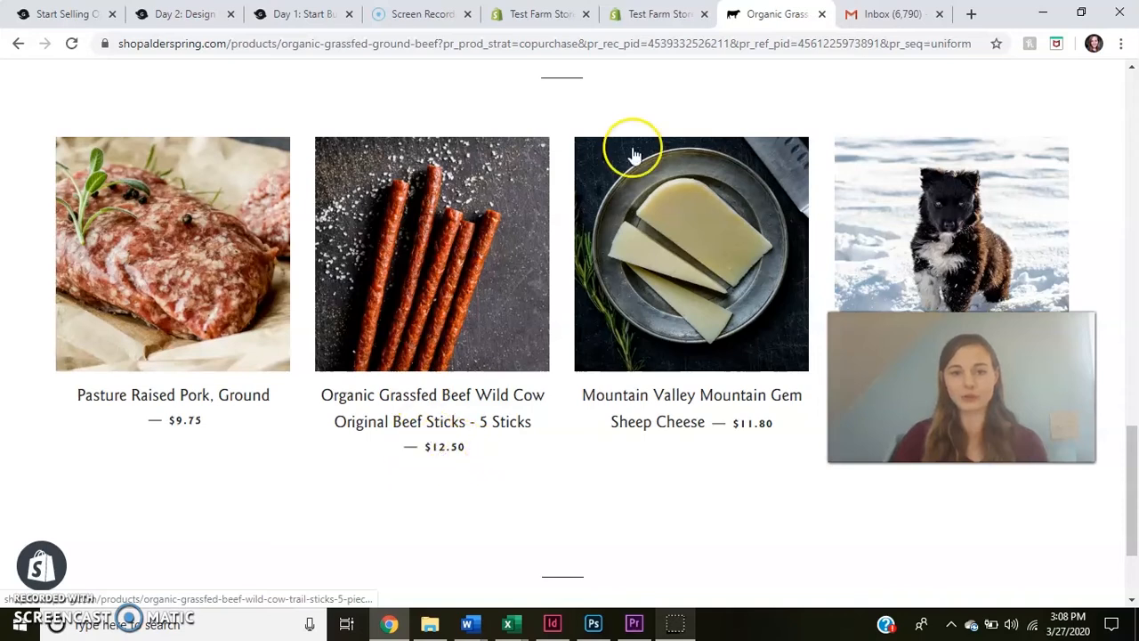
left_click(538, 14)
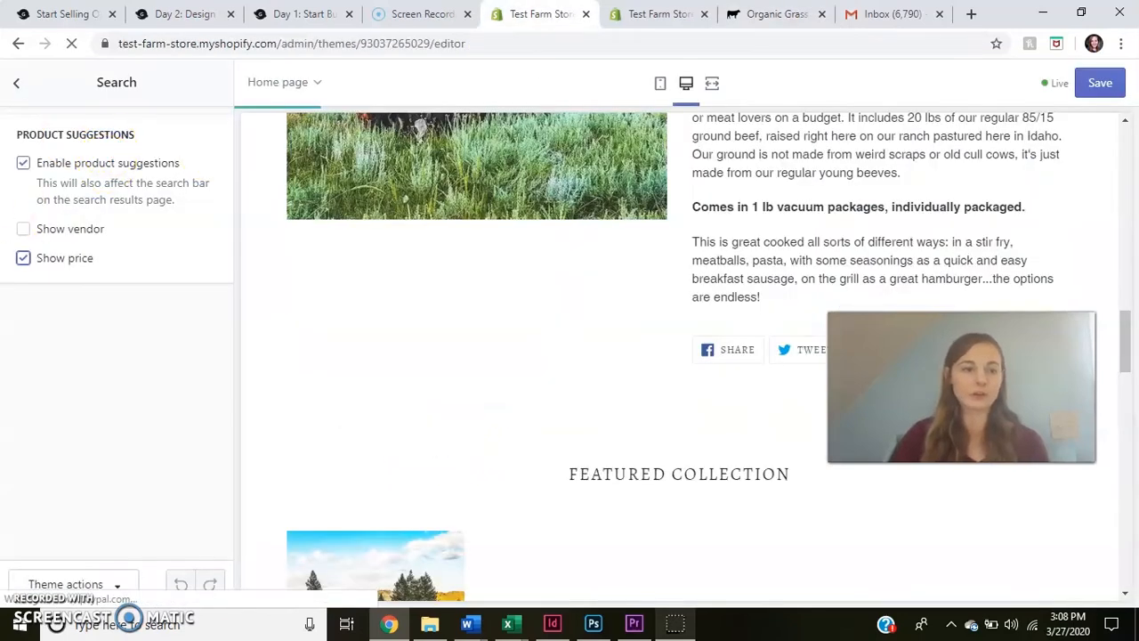
Open the theme's social media settings and review the sharing image, sharing options and social account fields.
left_click(16, 76)
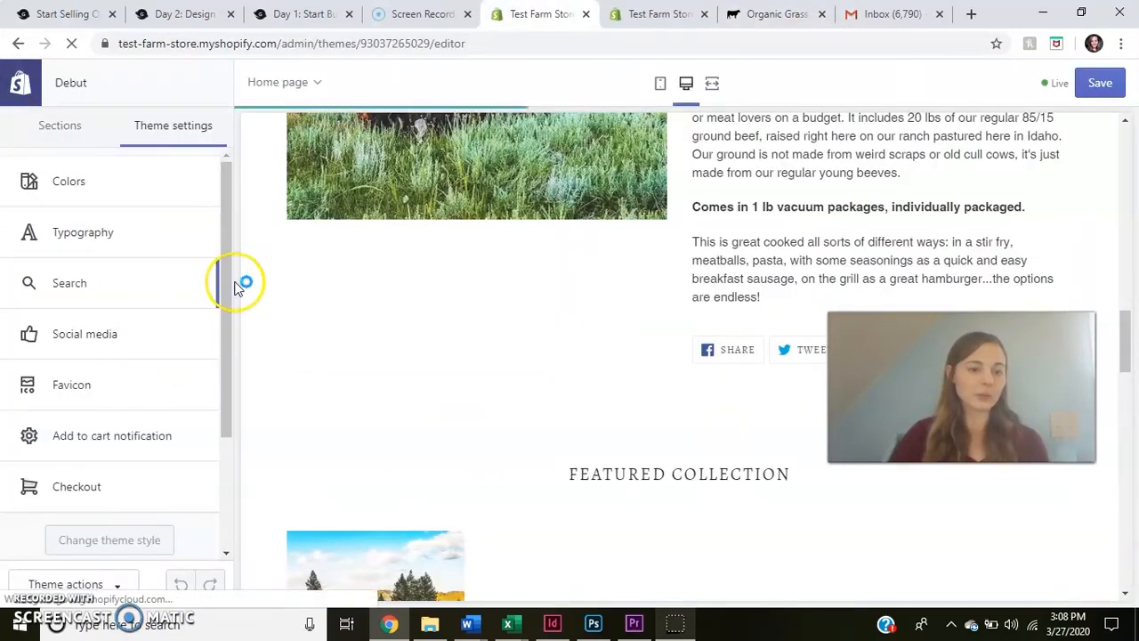
left_click_drag(228, 287, 228, 323)
left_click(122, 277)
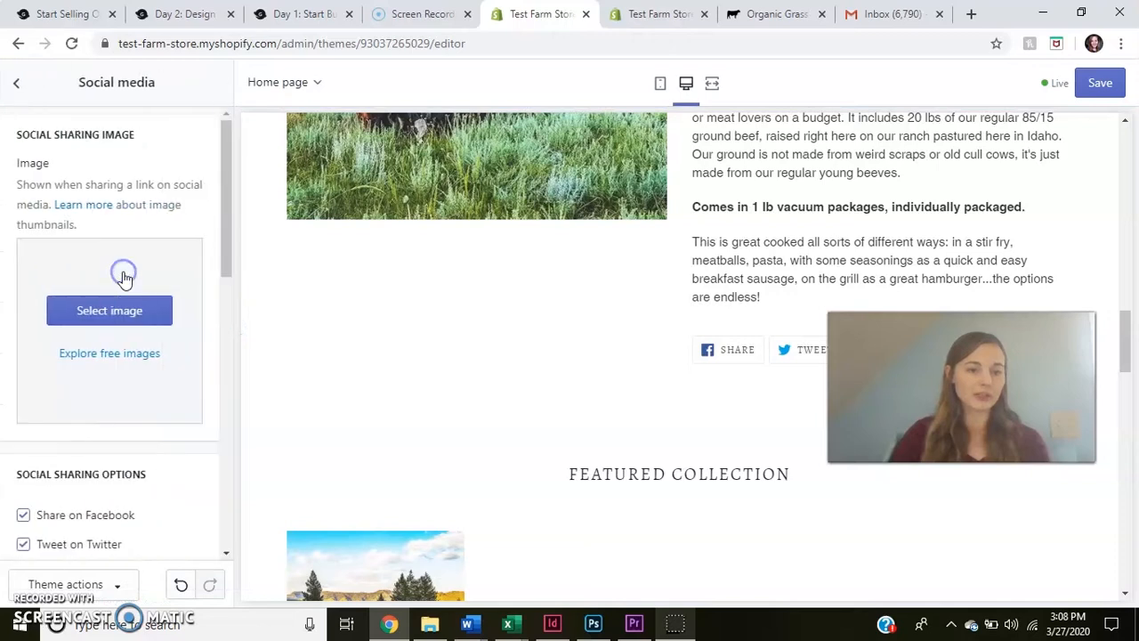
left_click_drag(228, 191, 234, 300)
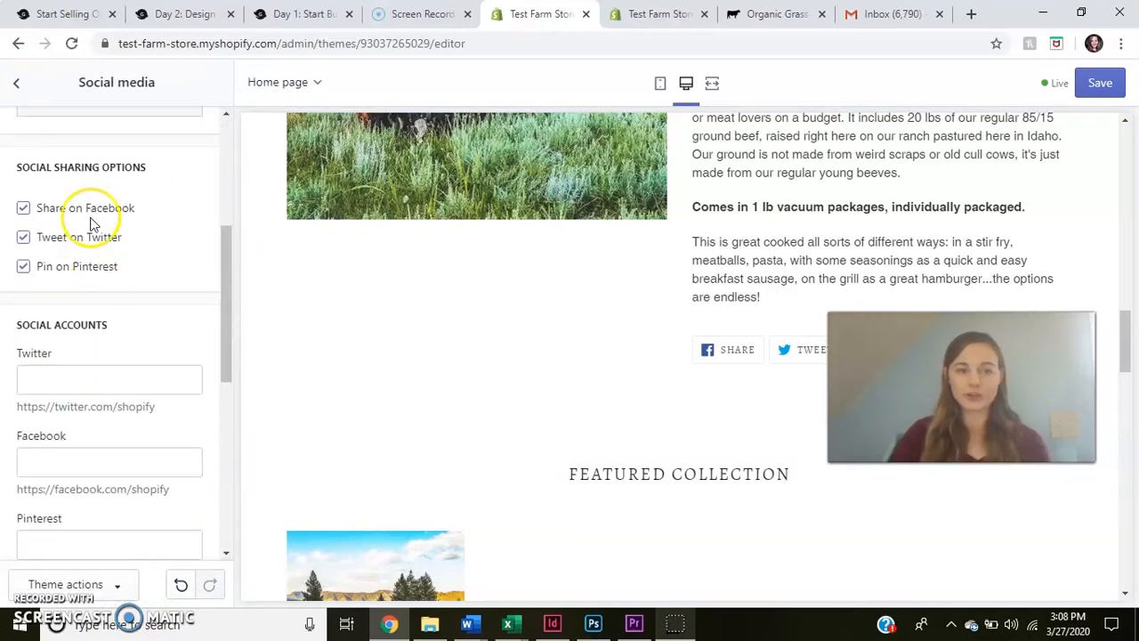
Open the Ground Beef Bulk Special product page in the preview and view its social sharing buttons.
left_click_drag(1131, 329, 1128, 370)
left_click(381, 398)
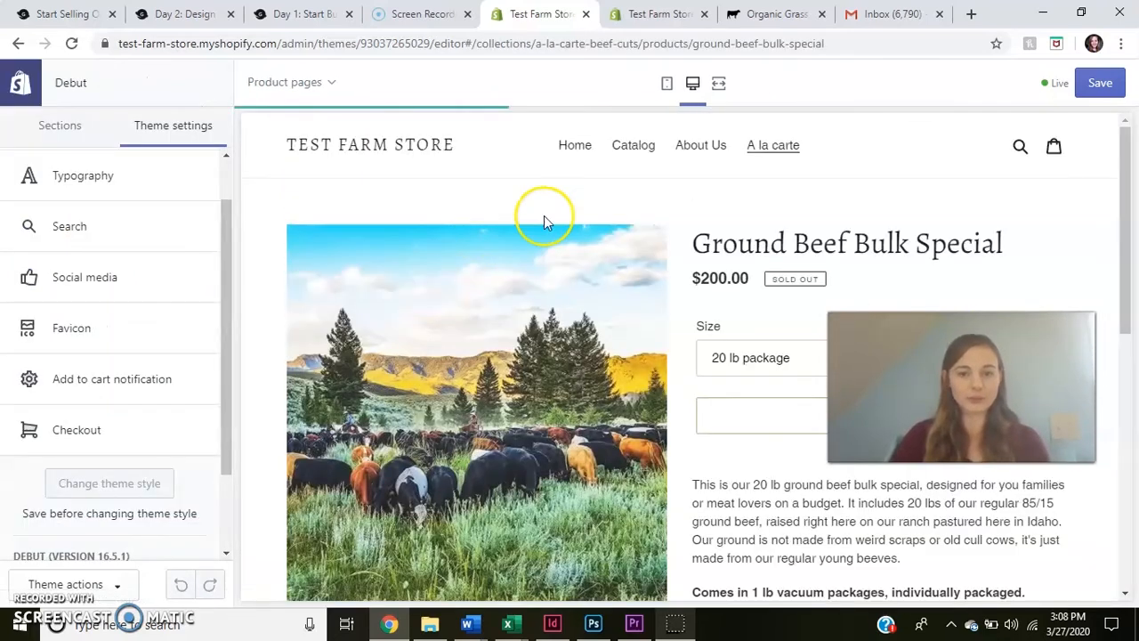
left_click_drag(1127, 165, 1128, 379)
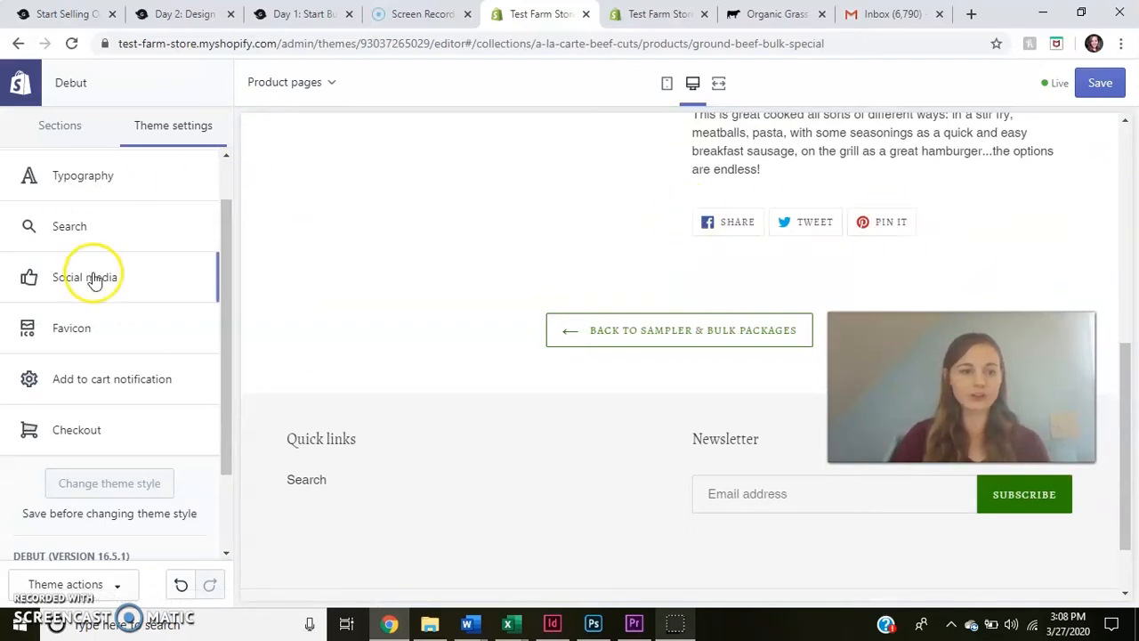
Review the social media settings again and return to the theme settings list.
left_click(100, 300)
left_click_drag(228, 231, 247, 207)
left_click(16, 82)
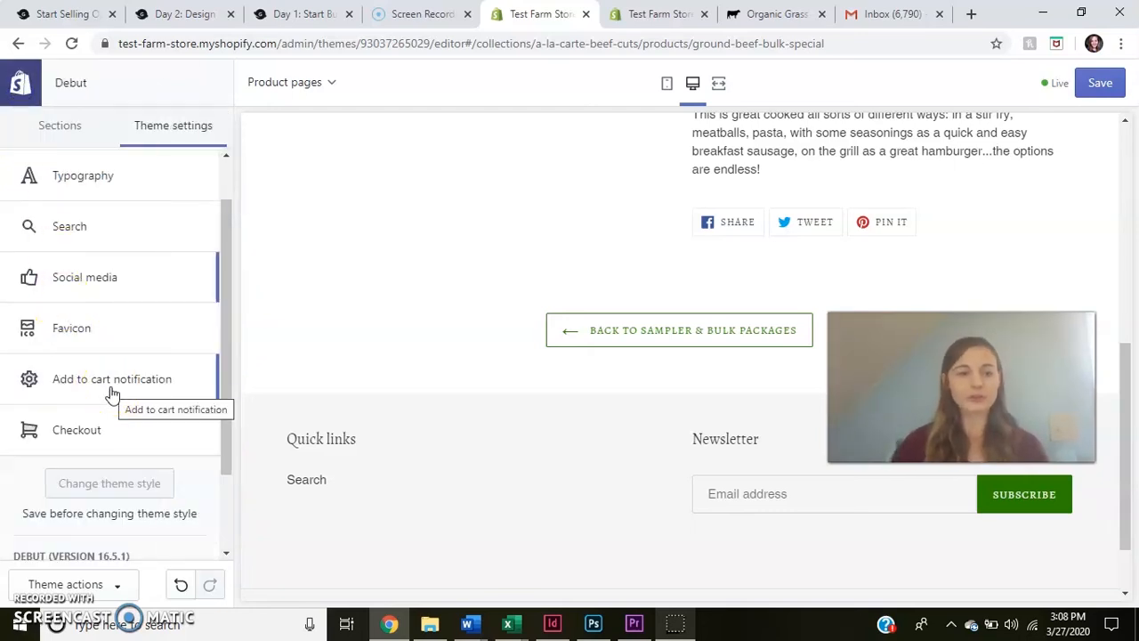
Open the add to cart notification settings and check the size options and cart button on the previewed product page.
left_click(153, 380)
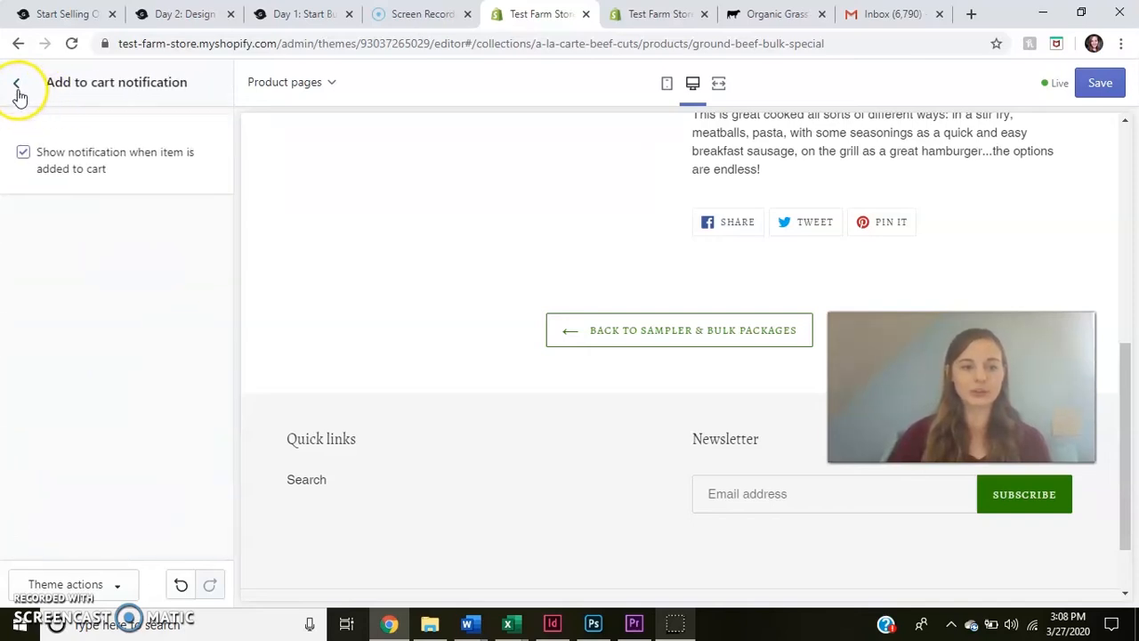
left_click_drag(1127, 373, 1132, 235)
left_click(839, 178)
left_click(837, 181)
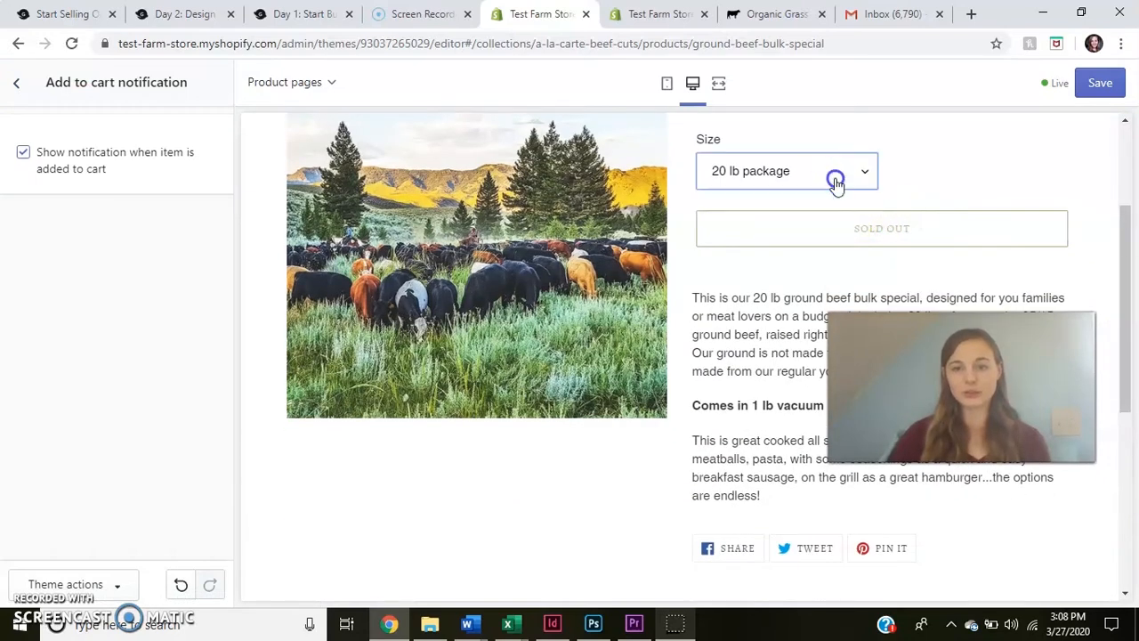
Open the Ground Beef Bulk Special product for editing from the store admin's list of all products.
left_click(659, 13)
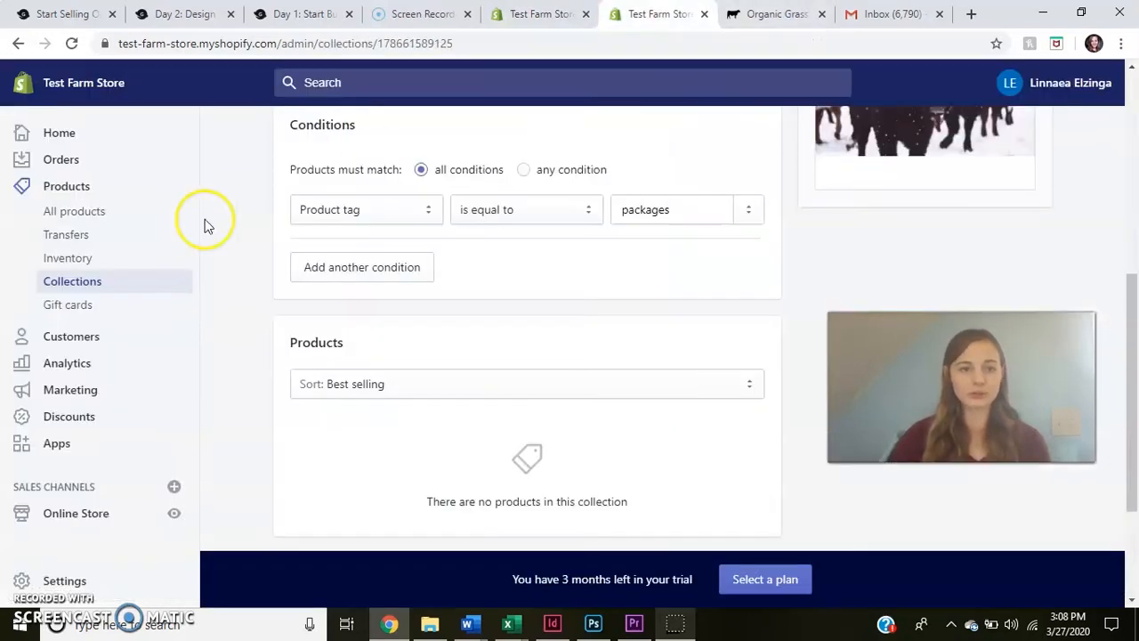
left_click(74, 214)
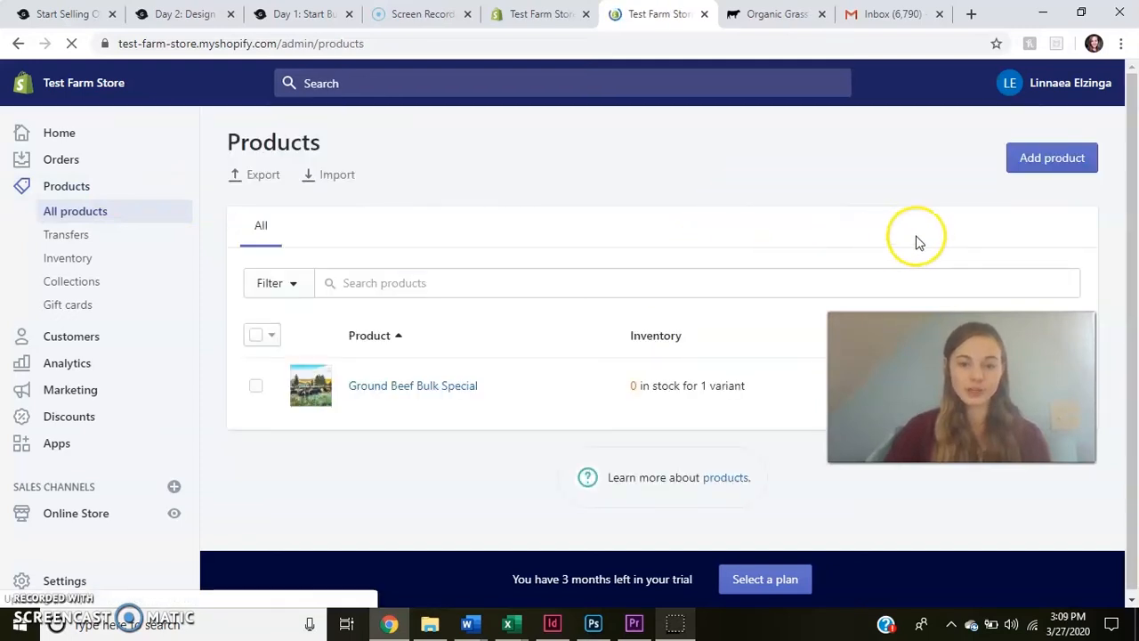
left_click(421, 390)
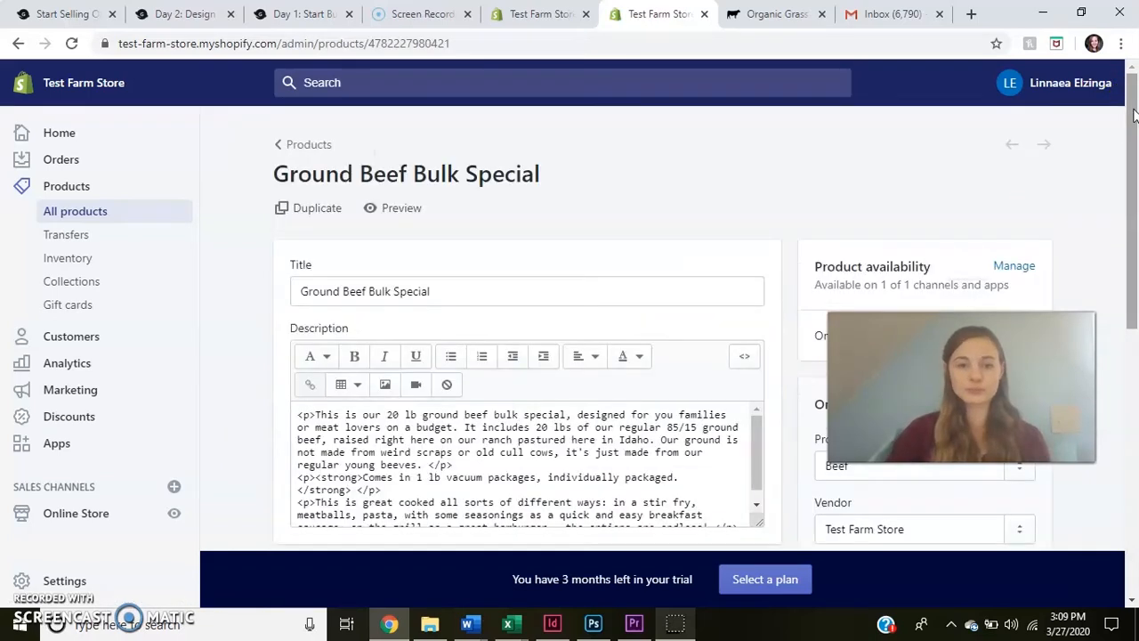
Set the quantity of the product's 20 lb package variant to 49.
scroll(1136, 245, "down", 4)
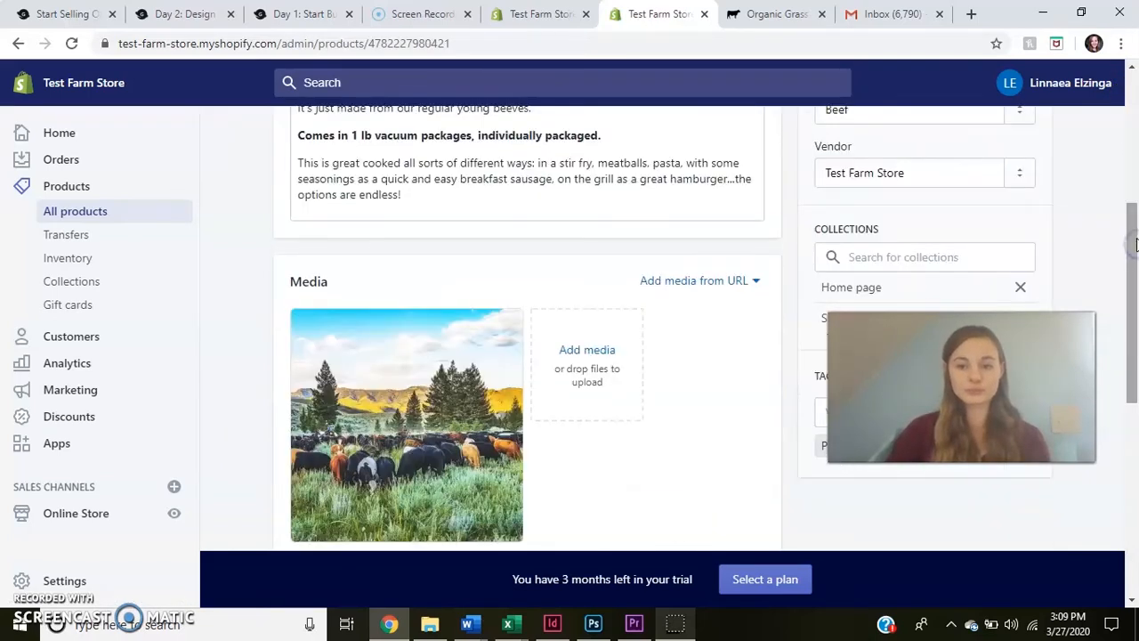
scroll(1135, 254, "down", 5)
left_click(618, 307)
type("0")
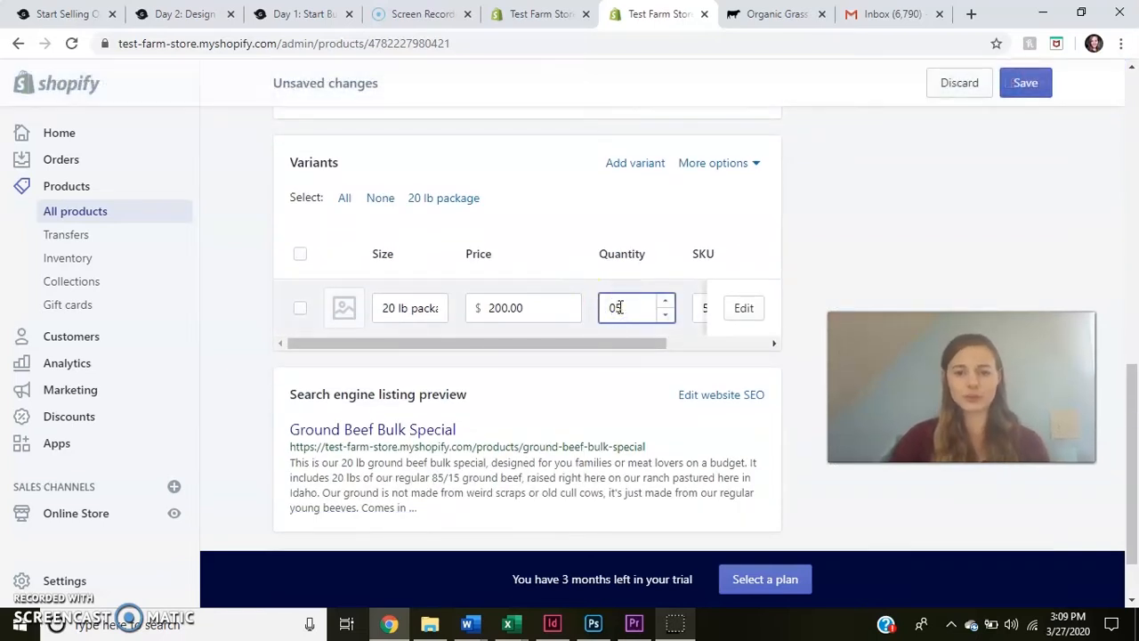
key("BackSpace")
type("49")
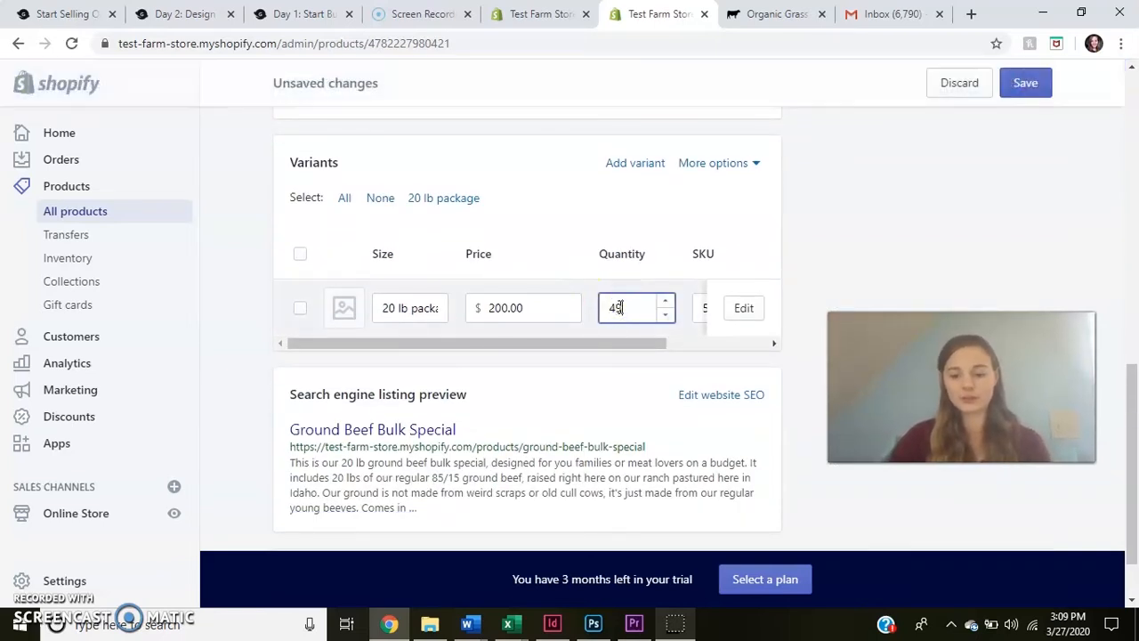
left_click(651, 315)
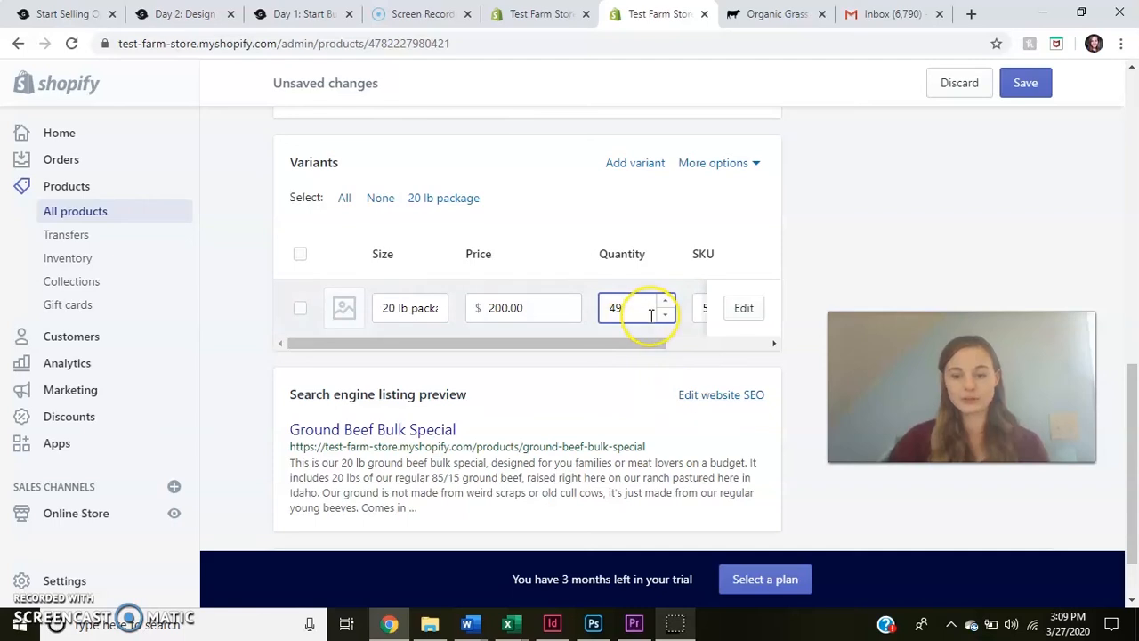
Save the restocked product and the theme changes, and reload the product page in the theme editor.
left_click(1041, 83)
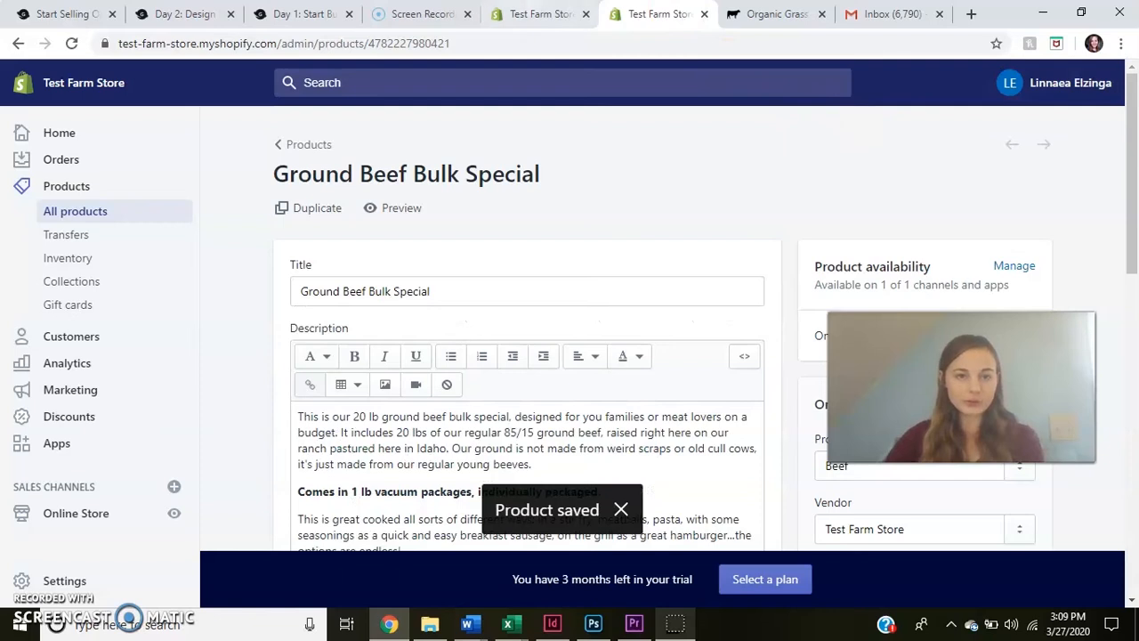
left_click(538, 15)
left_click(71, 43)
left_click(712, 139)
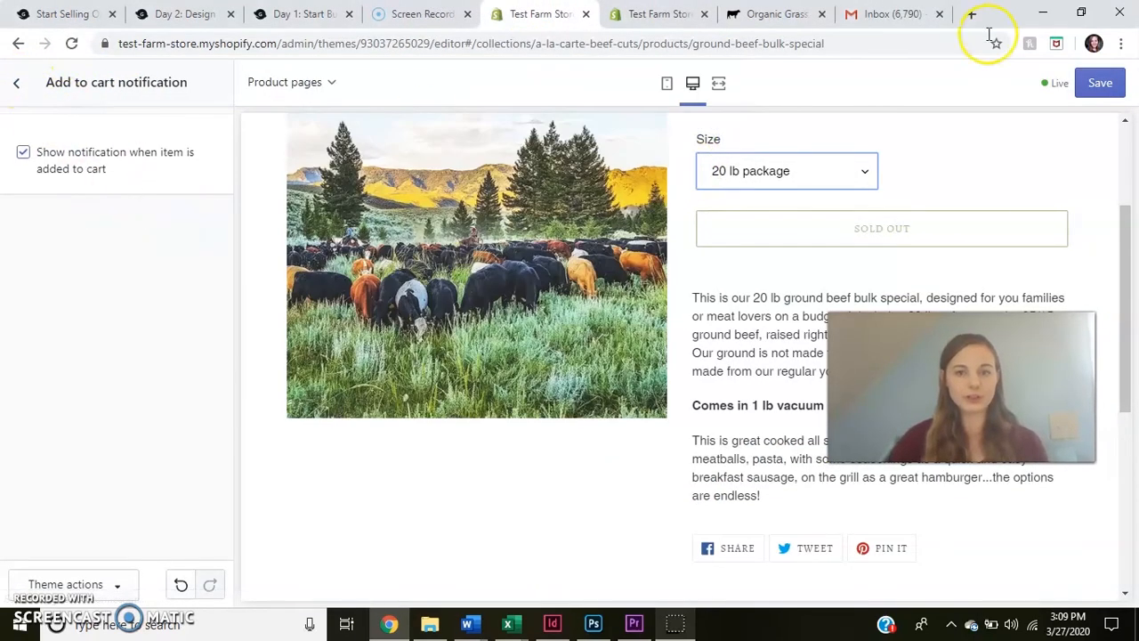
left_click(1100, 82)
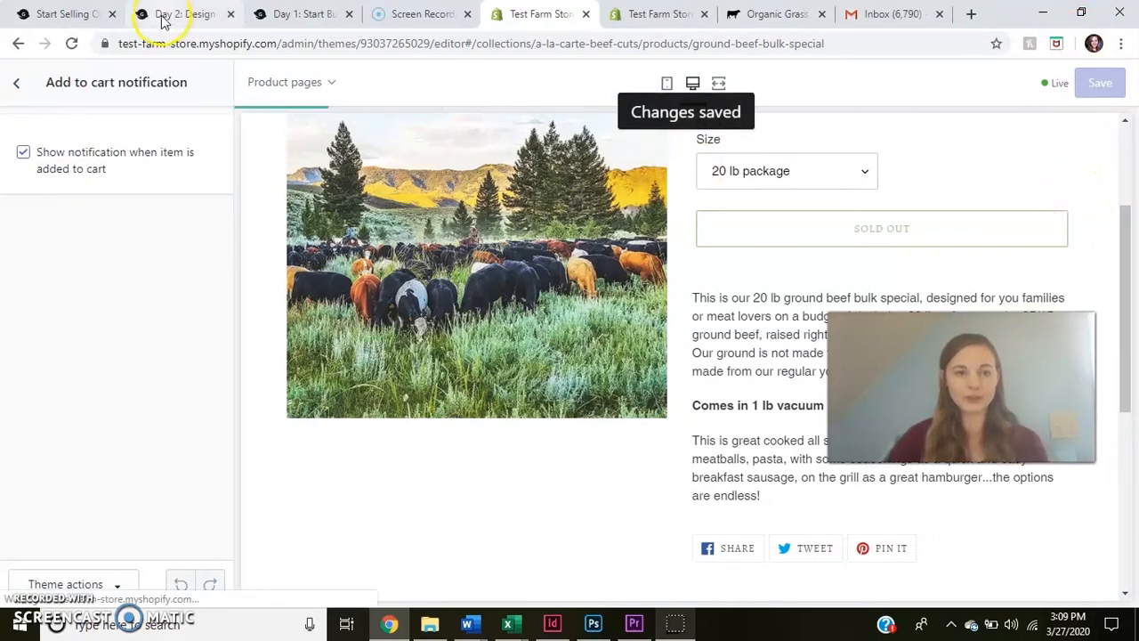
left_click(76, 43)
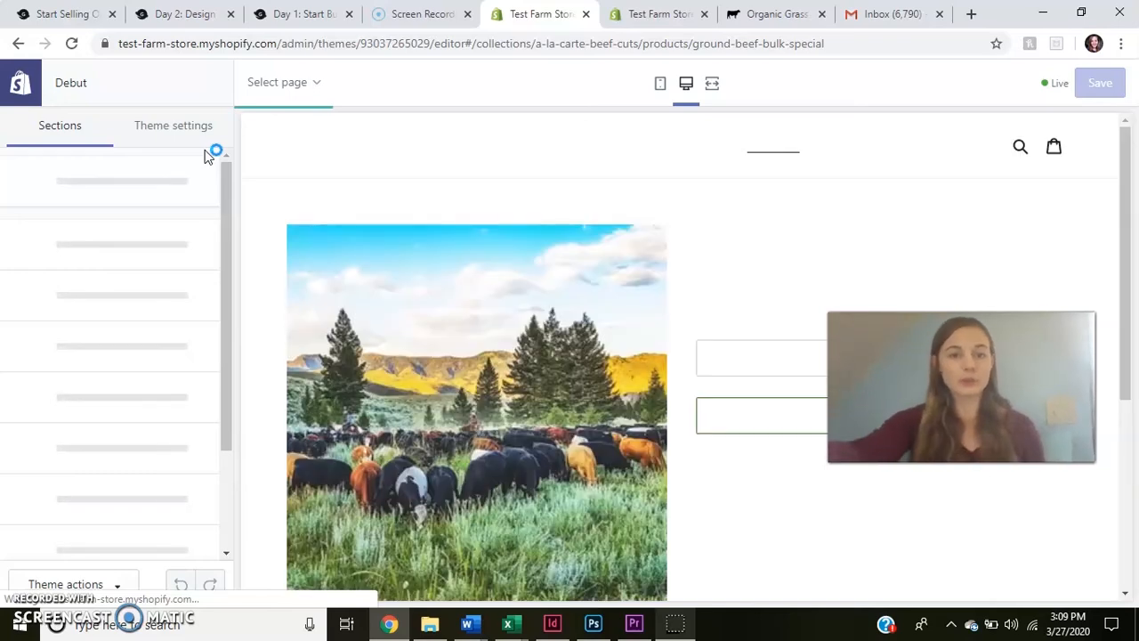
Add the 20 lb package of Ground Beef Bulk Special to the cart in the preview and open the cart page.
left_click_drag(1121, 255, 1126, 320)
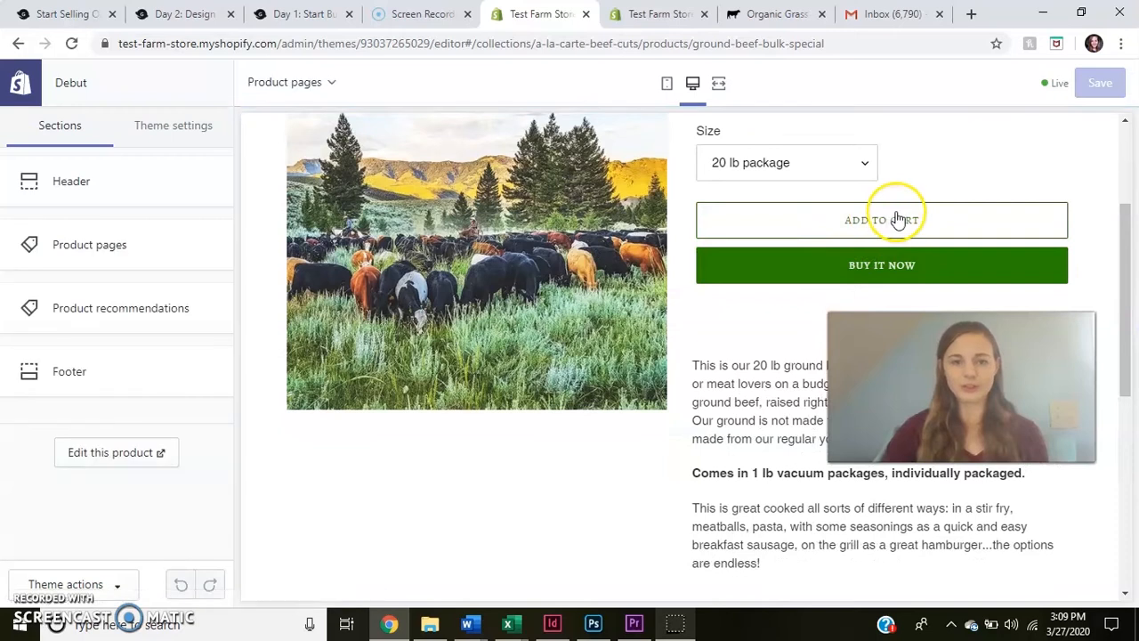
left_click(862, 221)
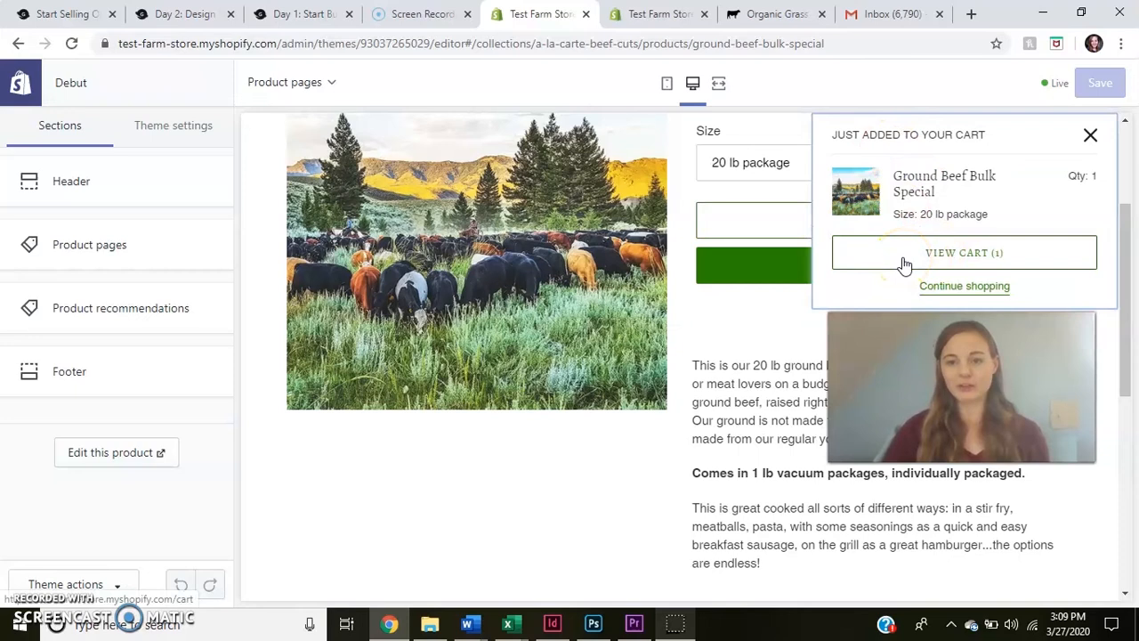
left_click(904, 264)
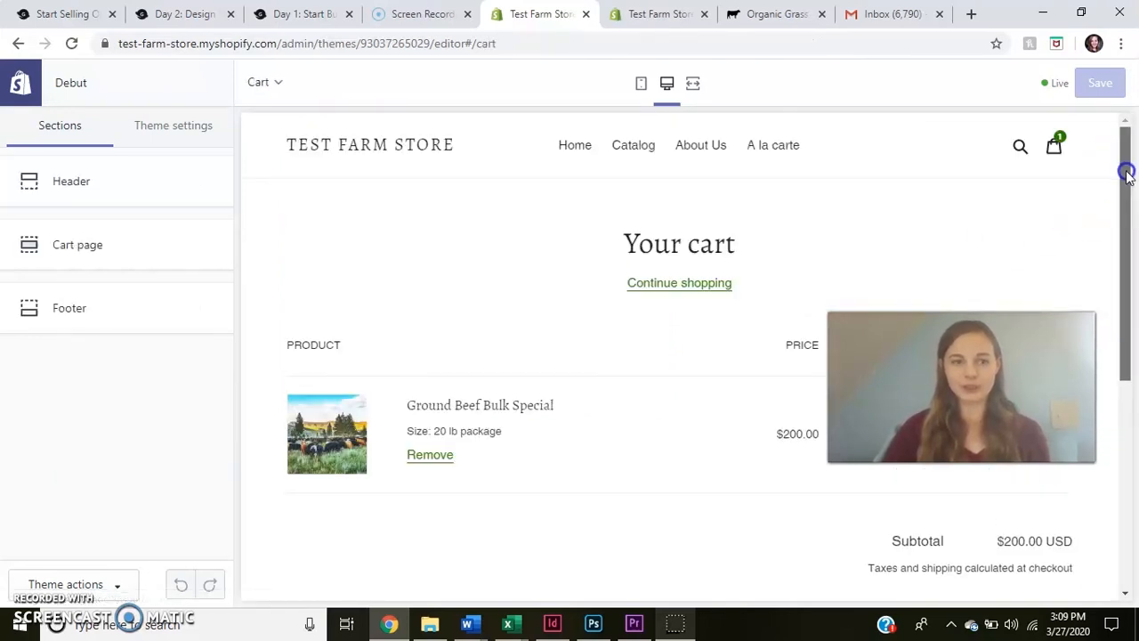
left_click_drag(1126, 173, 1126, 185)
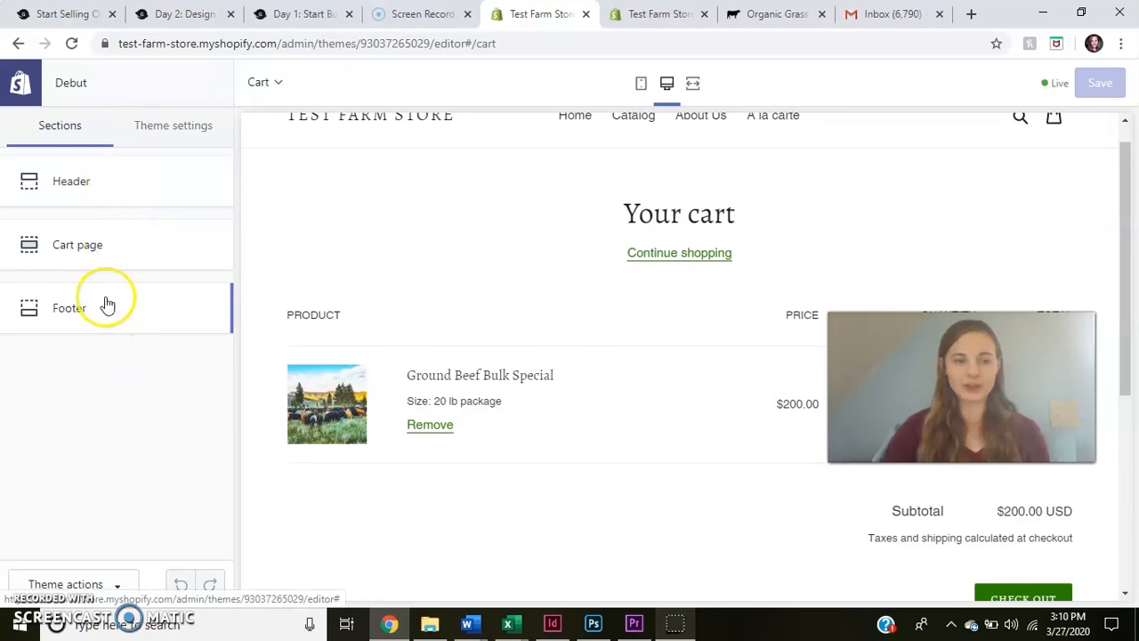
Remove the Newsletter content block from the Footer section of the cart page.
left_click_drag(1124, 204, 1128, 373)
left_click_drag(1120, 482, 1119, 525)
left_click_drag(1128, 425, 1131, 343)
left_click(731, 507)
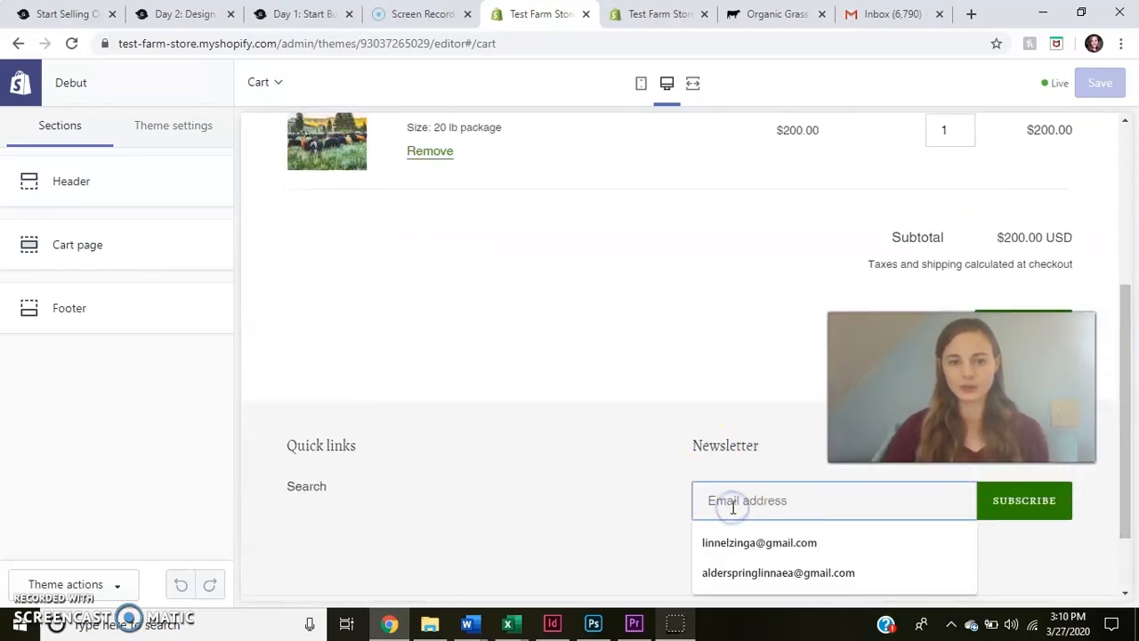
left_click(129, 301)
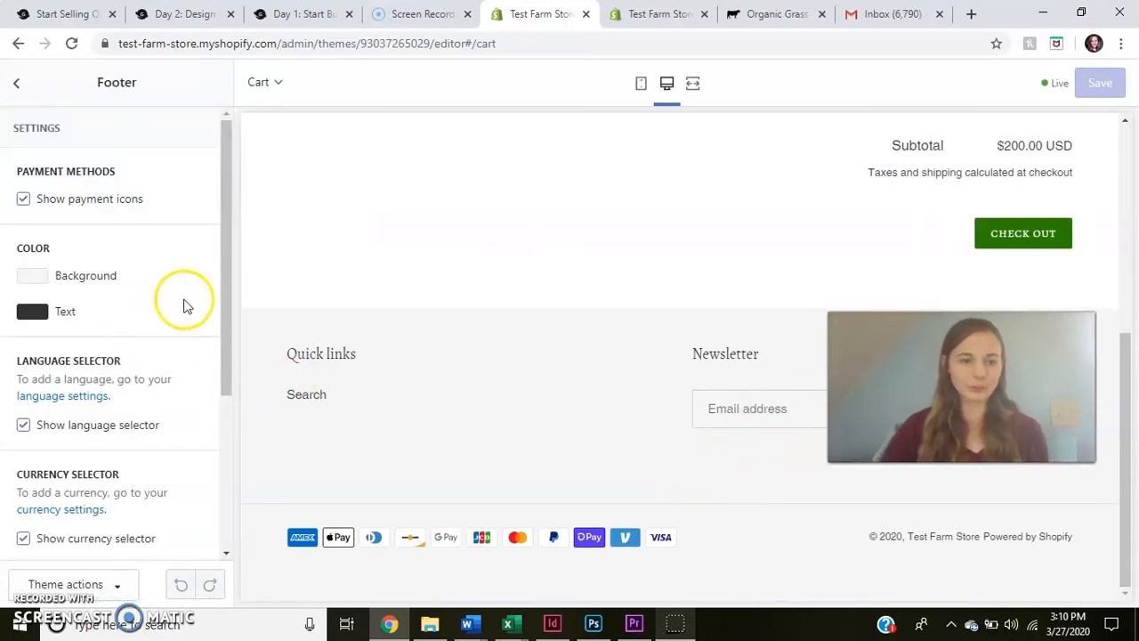
left_click_drag(228, 300, 231, 516)
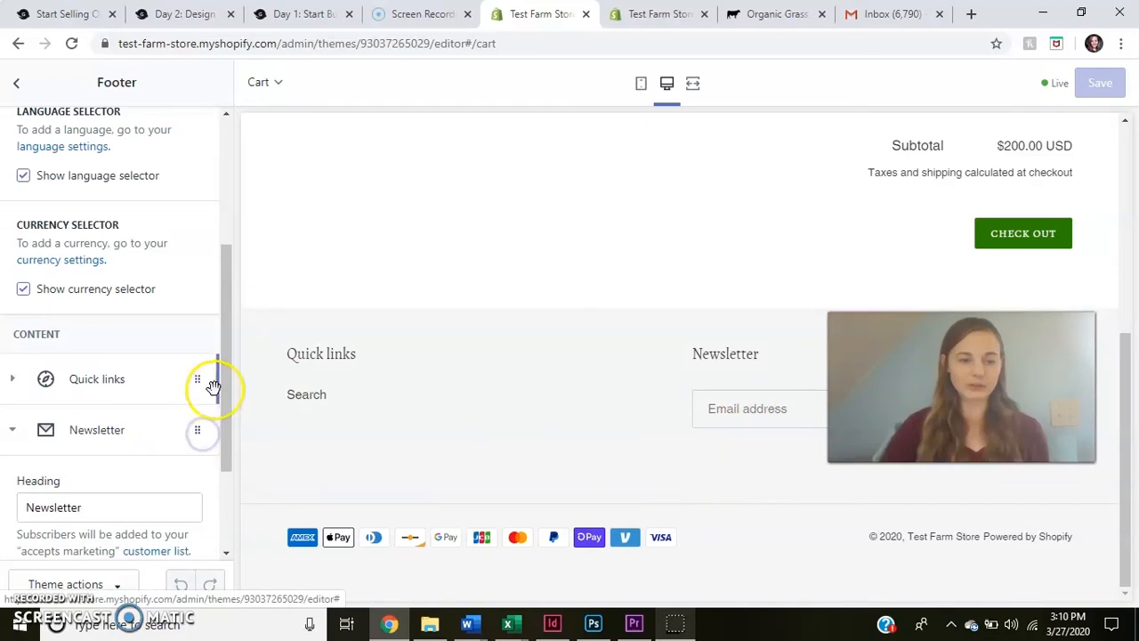
left_click_drag(229, 399, 228, 503)
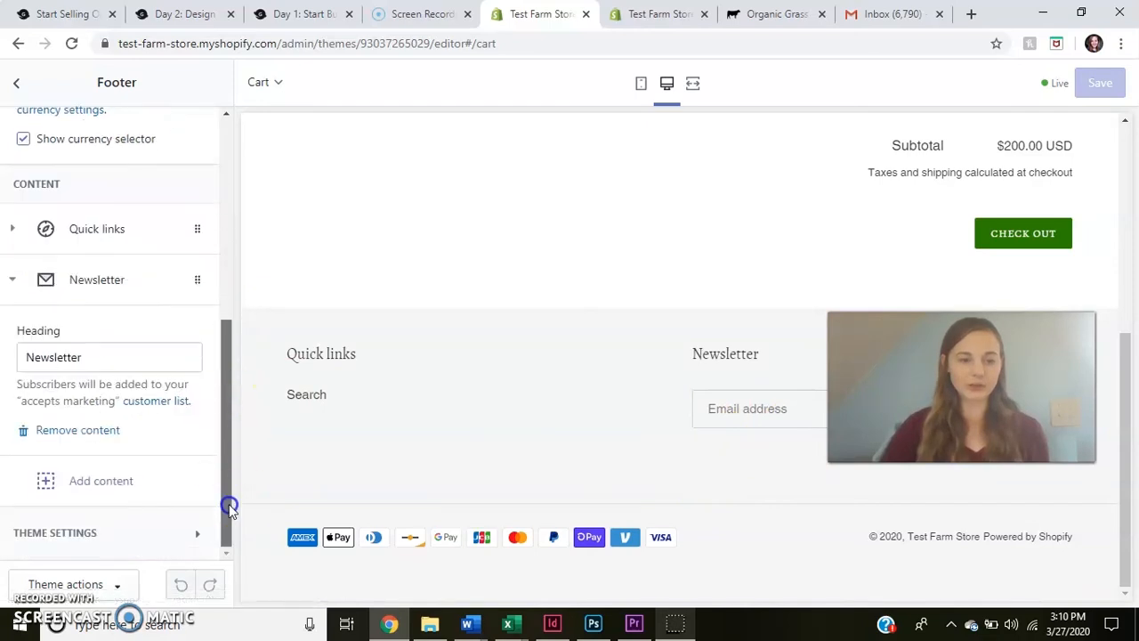
left_click(77, 430)
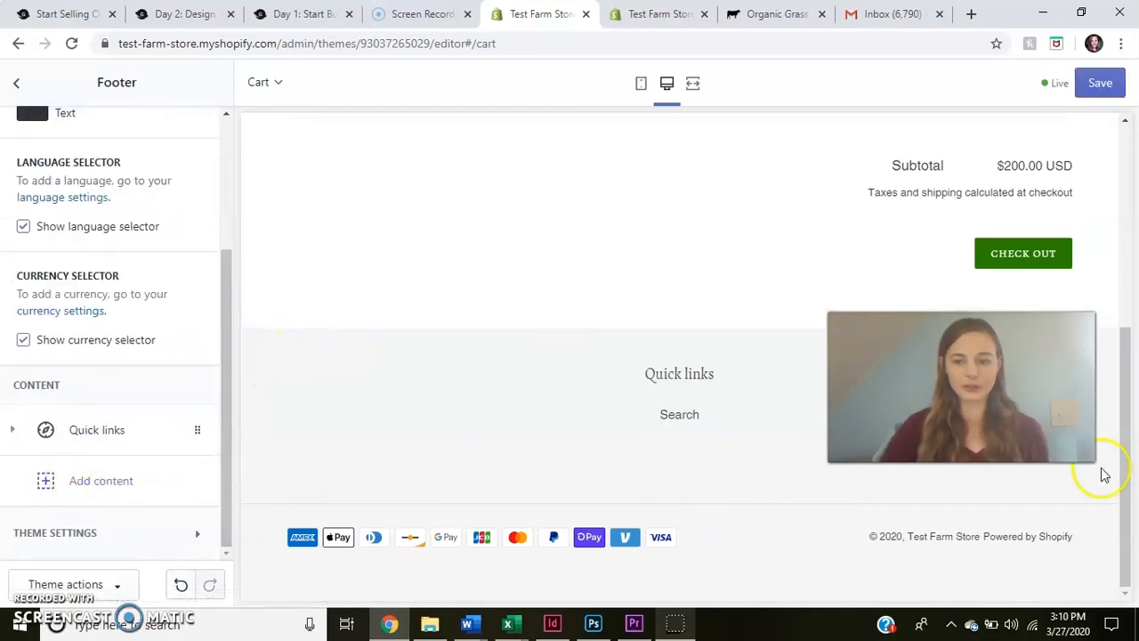
Leave the footer settings and review the favicon image option in the theme settings.
left_click_drag(1123, 503, 1135, 223)
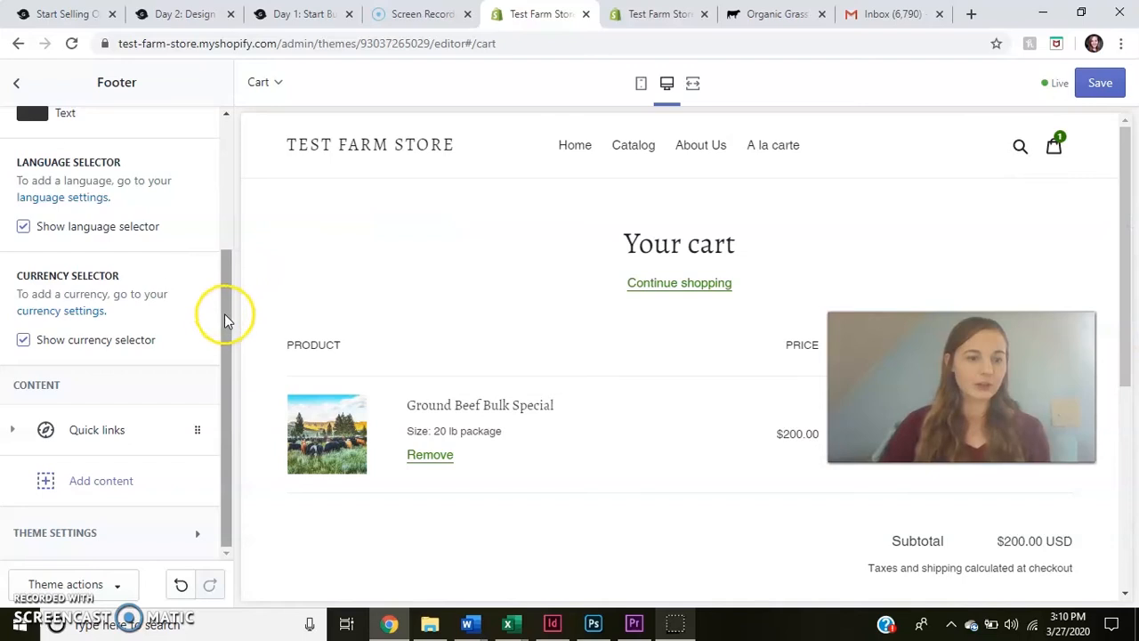
left_click_drag(225, 313, 208, 89)
left_click(16, 82)
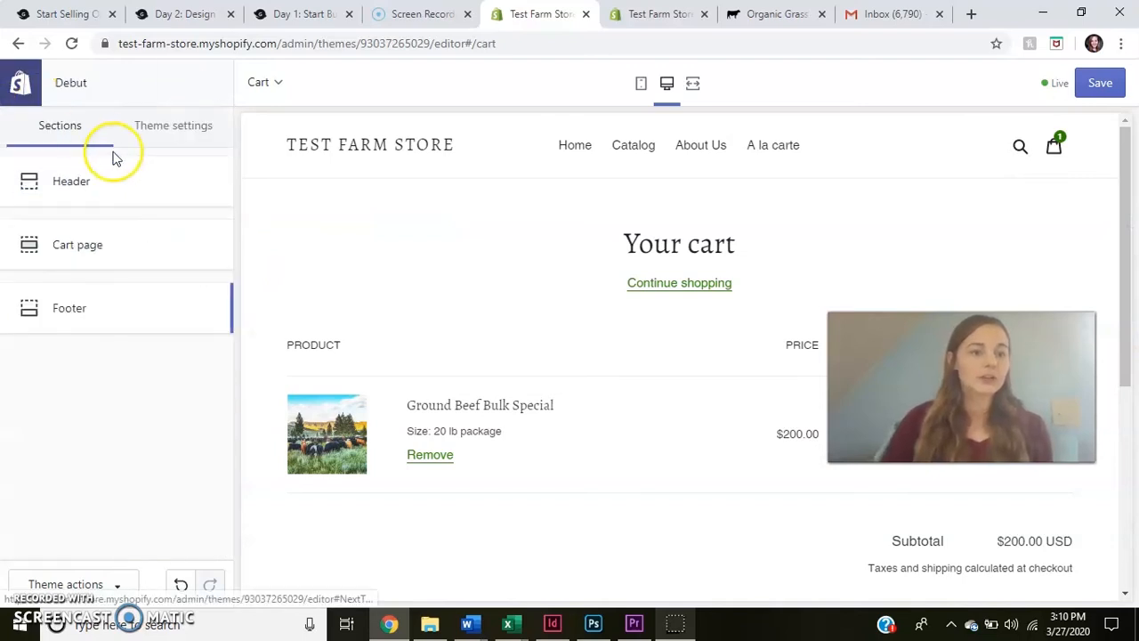
left_click(176, 131)
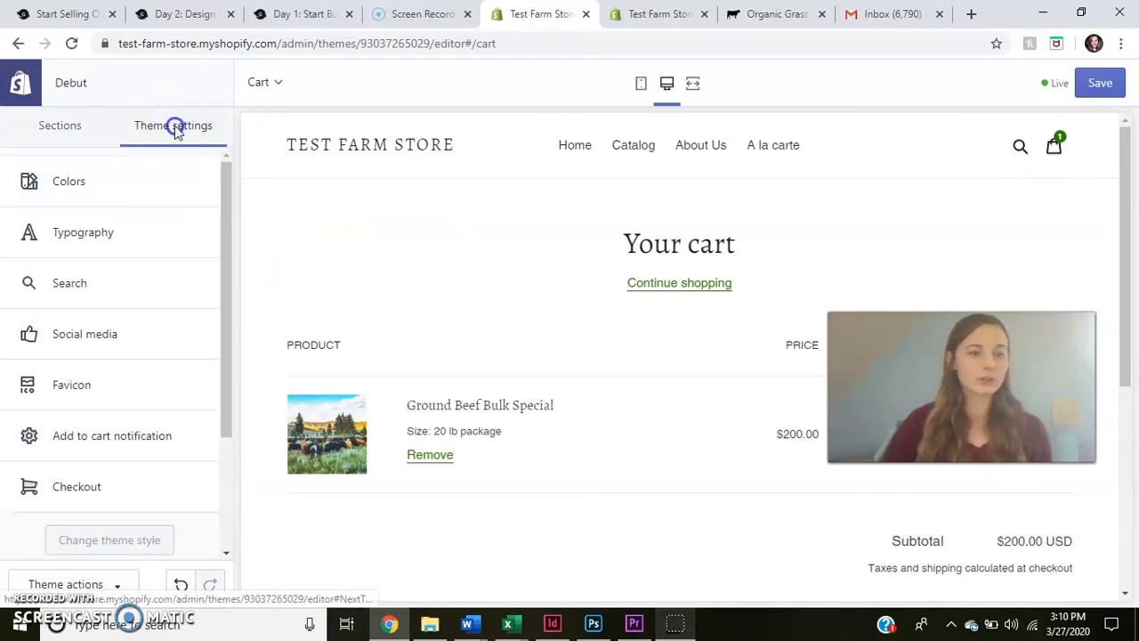
left_click_drag(226, 204, 227, 261)
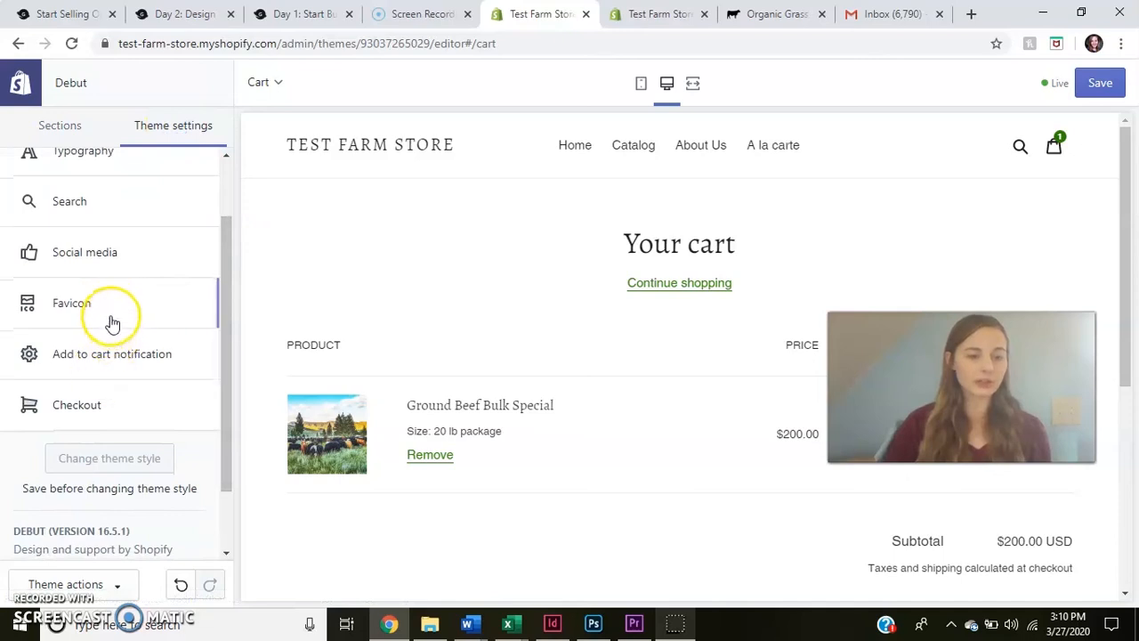
left_click(114, 313)
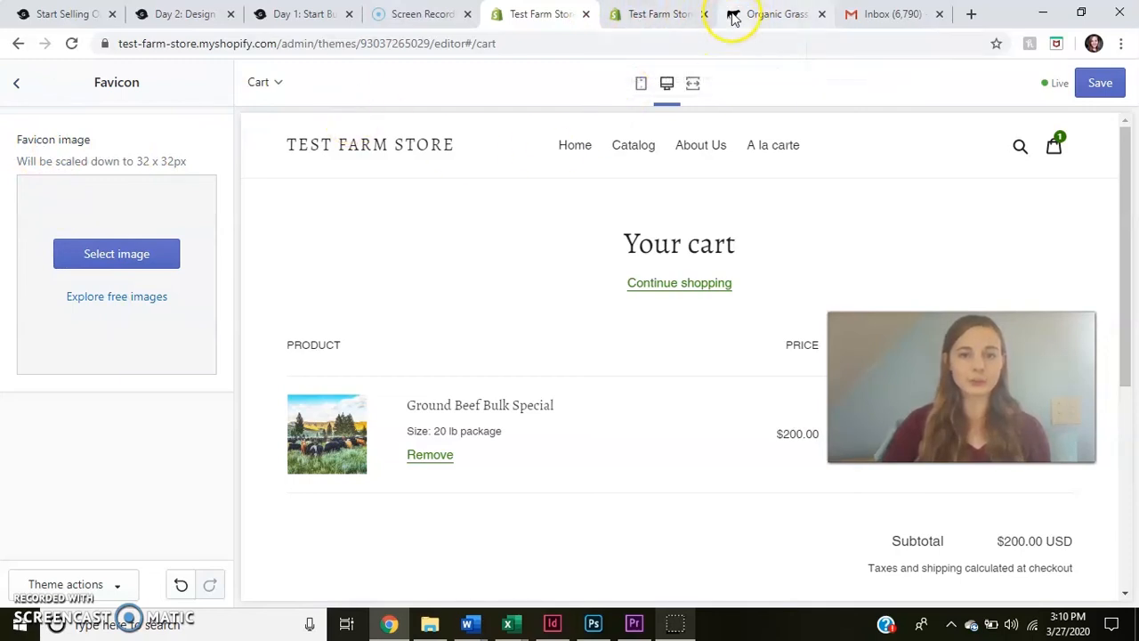
left_click(21, 96)
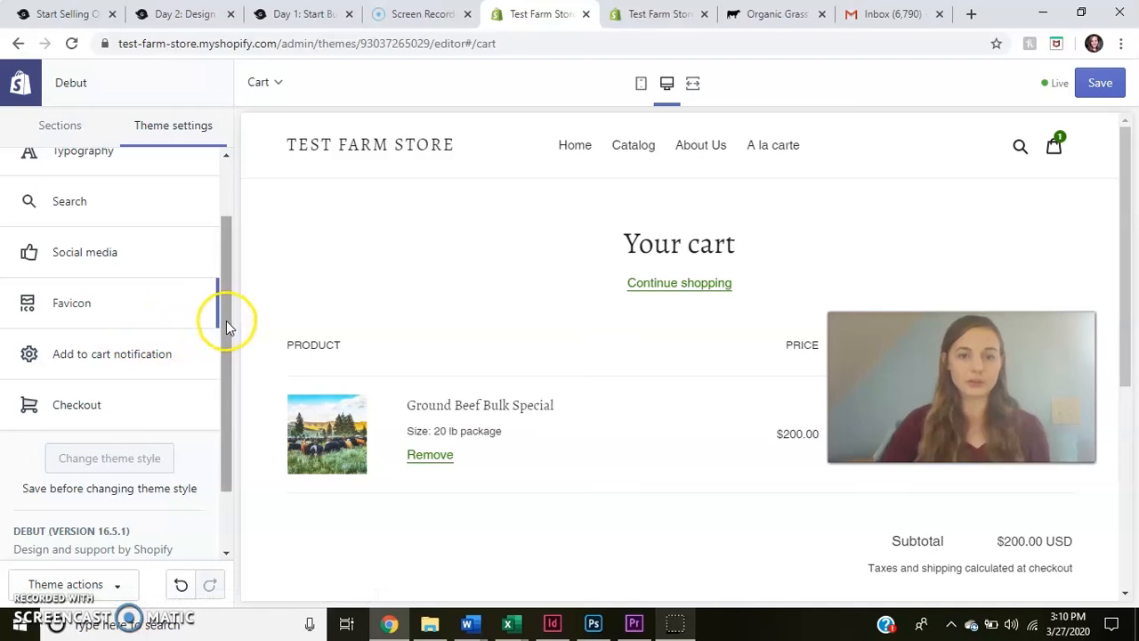
Open the Checkout settings from the theme settings list.
left_click_drag(226, 320, 226, 355)
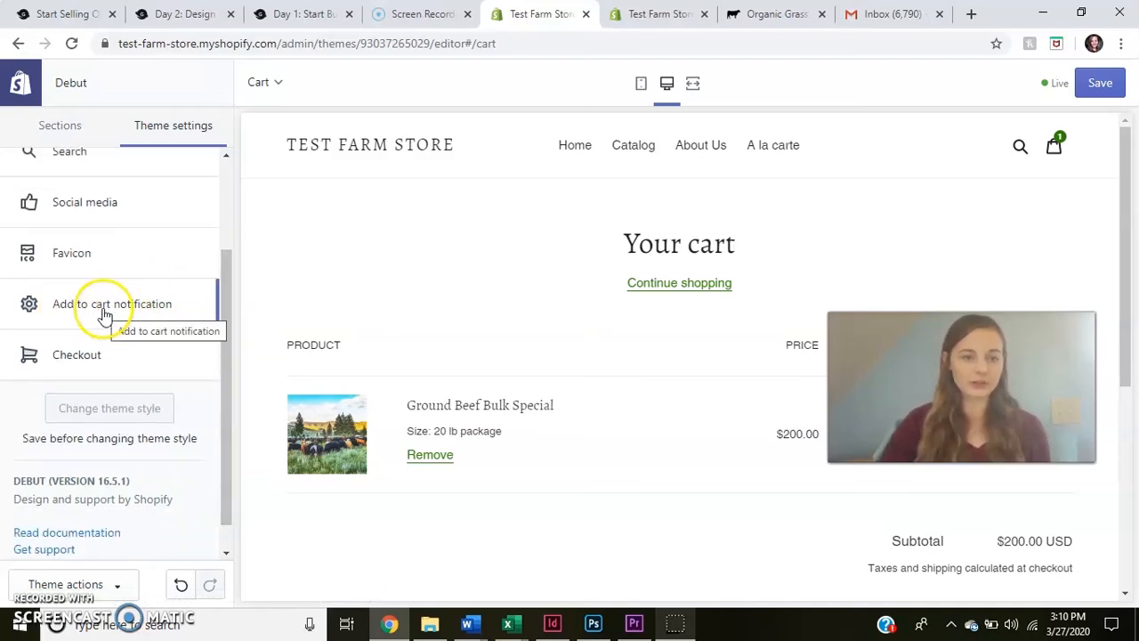
left_click(116, 361)
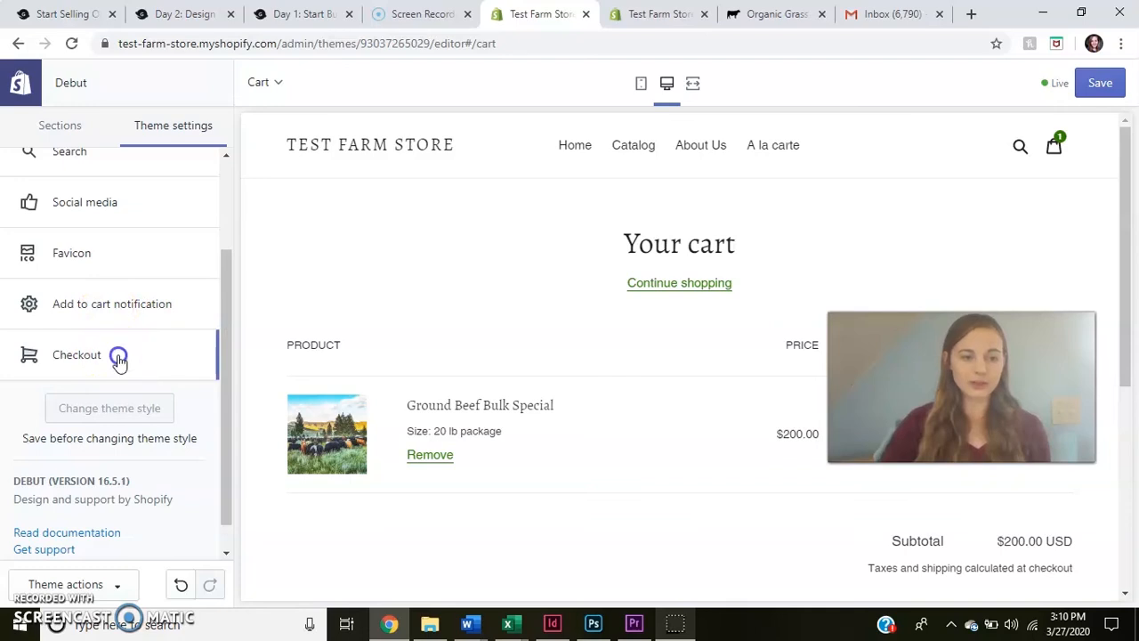
mouse_move(228, 173)
left_mouse_down()
mouse_move(226, 300)
mouse_move(226, 173)
left_mouse_up()
Switch to the Alderspring Ranch Provisions store, open its shopping cart and try to check out.
left_click(761, 12)
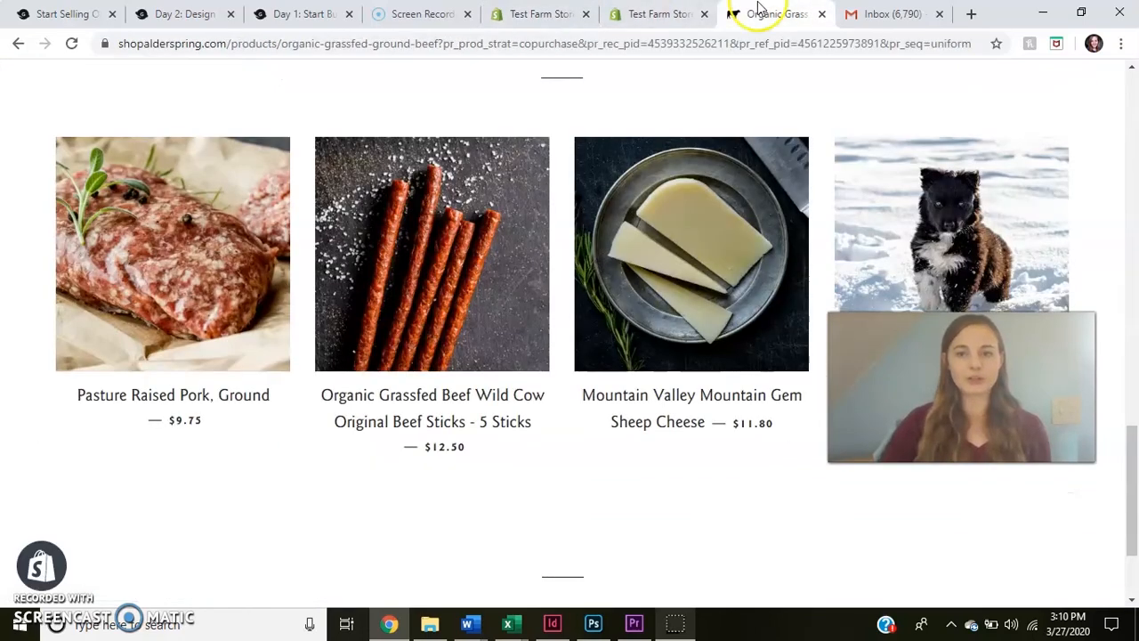
left_click_drag(1128, 463, 1130, 89)
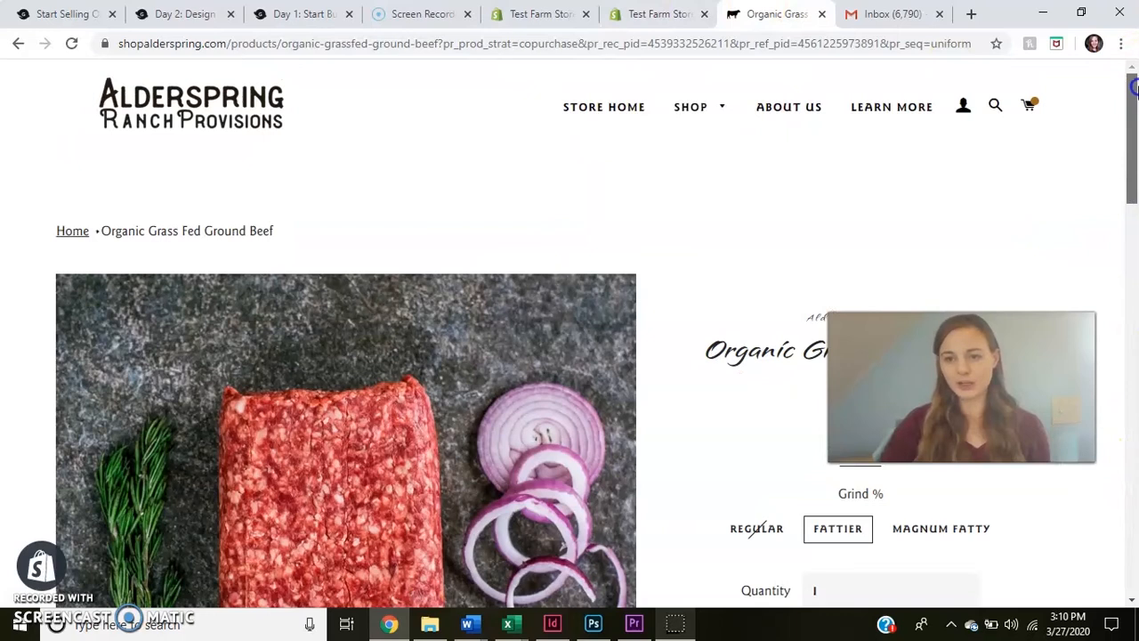
left_click(1032, 107)
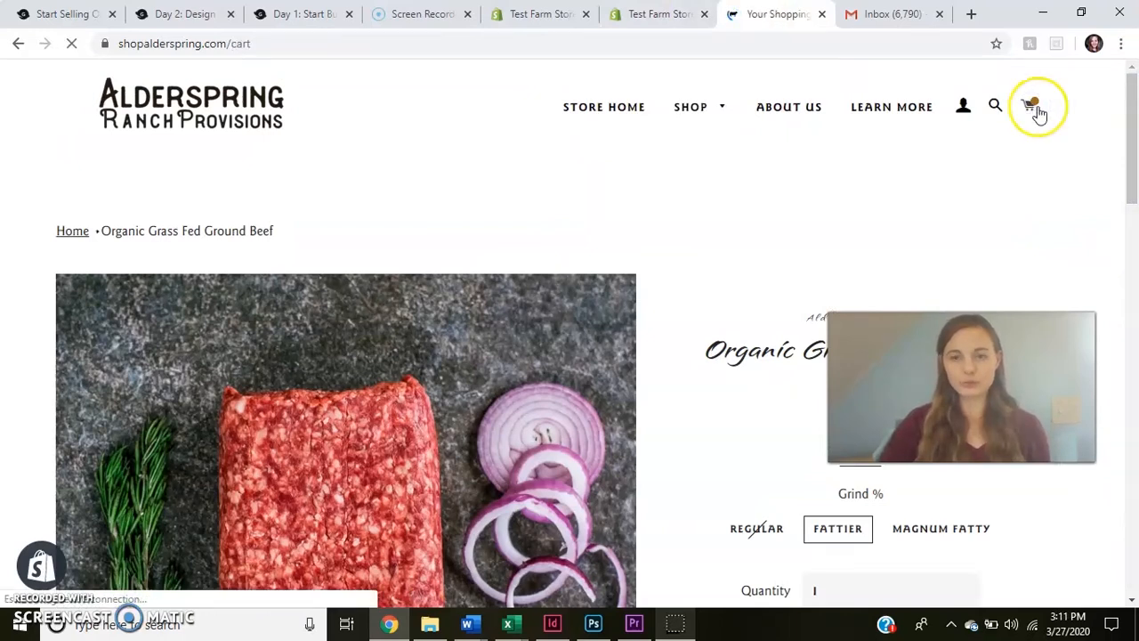
left_click_drag(1135, 116, 1132, 453)
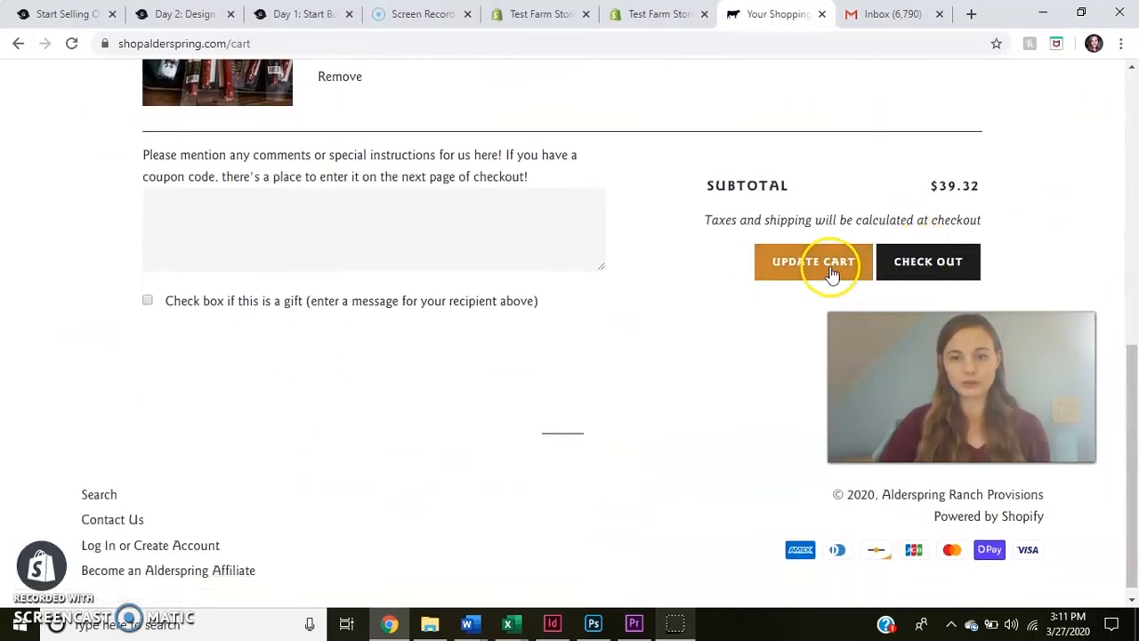
left_click(944, 258)
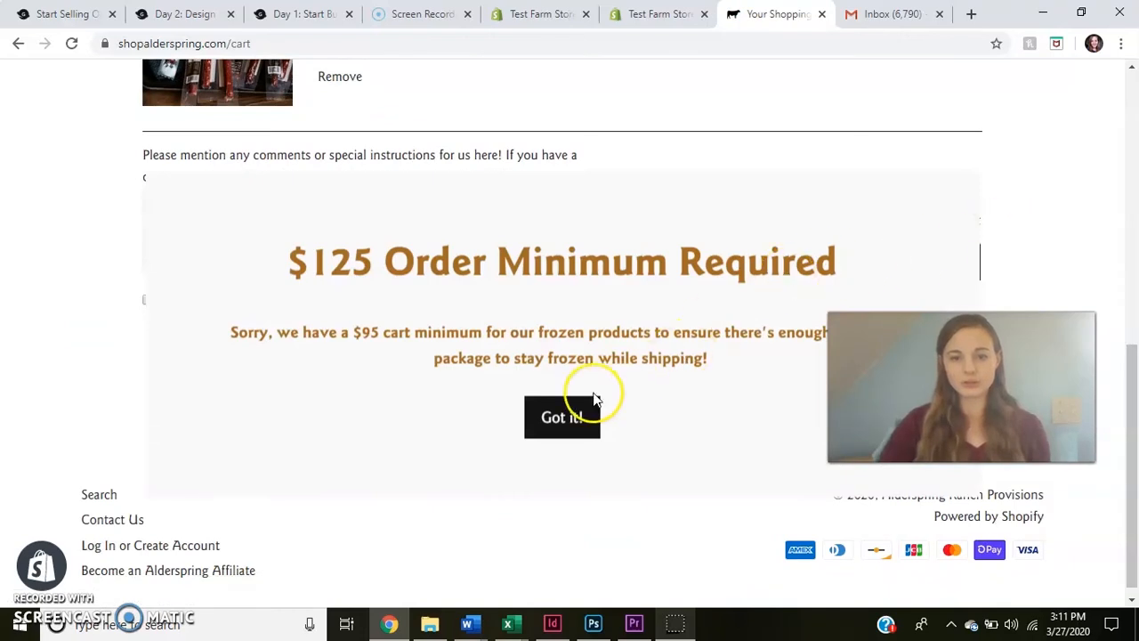
left_click(567, 414)
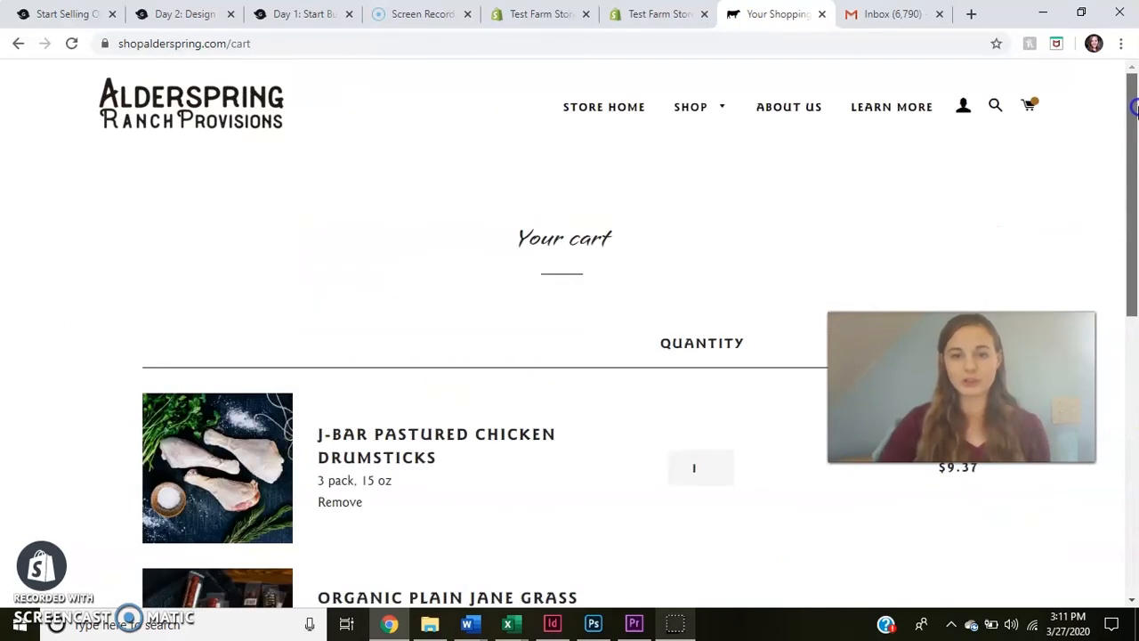
Examine the checkout banner and logo image options in the theme editor, comparing them with the logo on the Alderspring cart page.
left_click(659, 14)
left_click(538, 13)
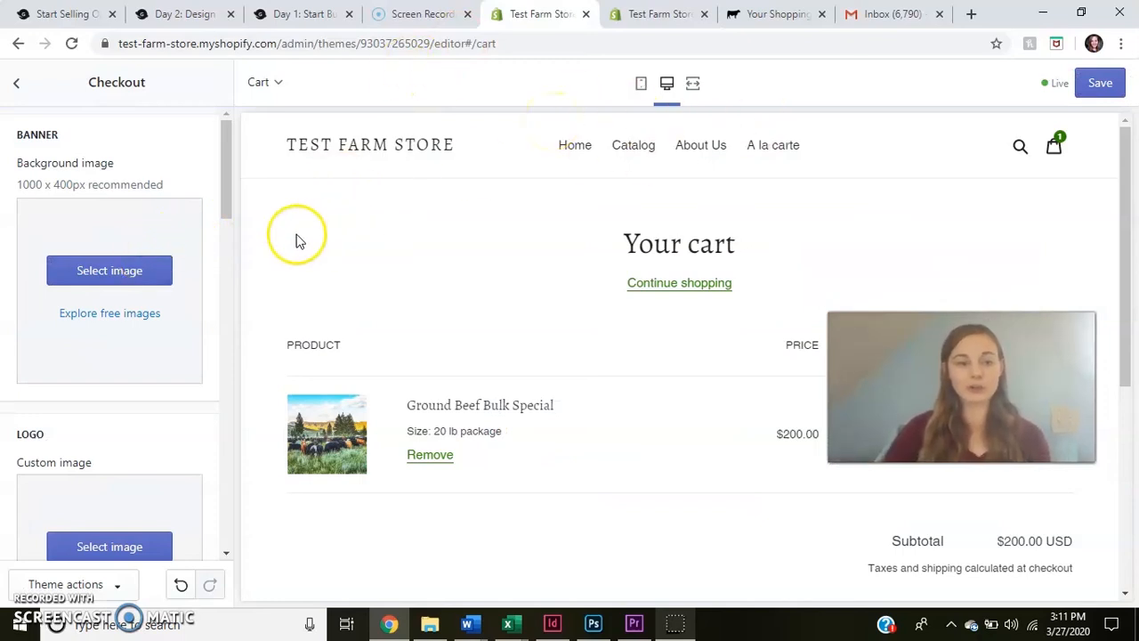
mouse_move(226, 177)
left_mouse_down()
mouse_move(228, 231)
mouse_move(225, 167)
left_mouse_up()
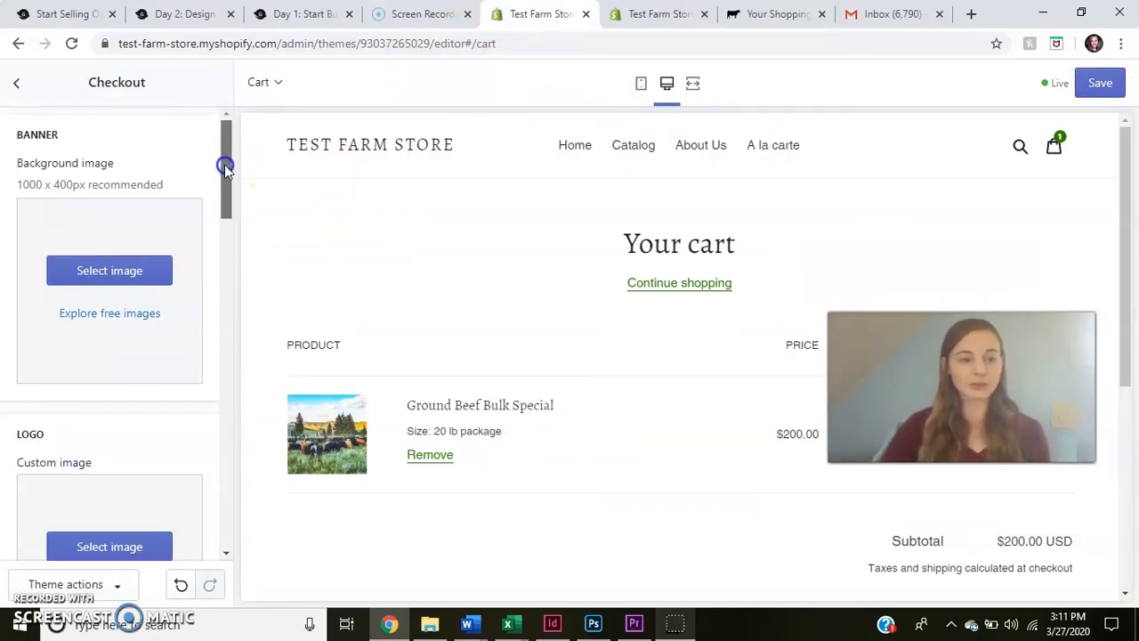
left_click_drag(21, 186, 233, 222)
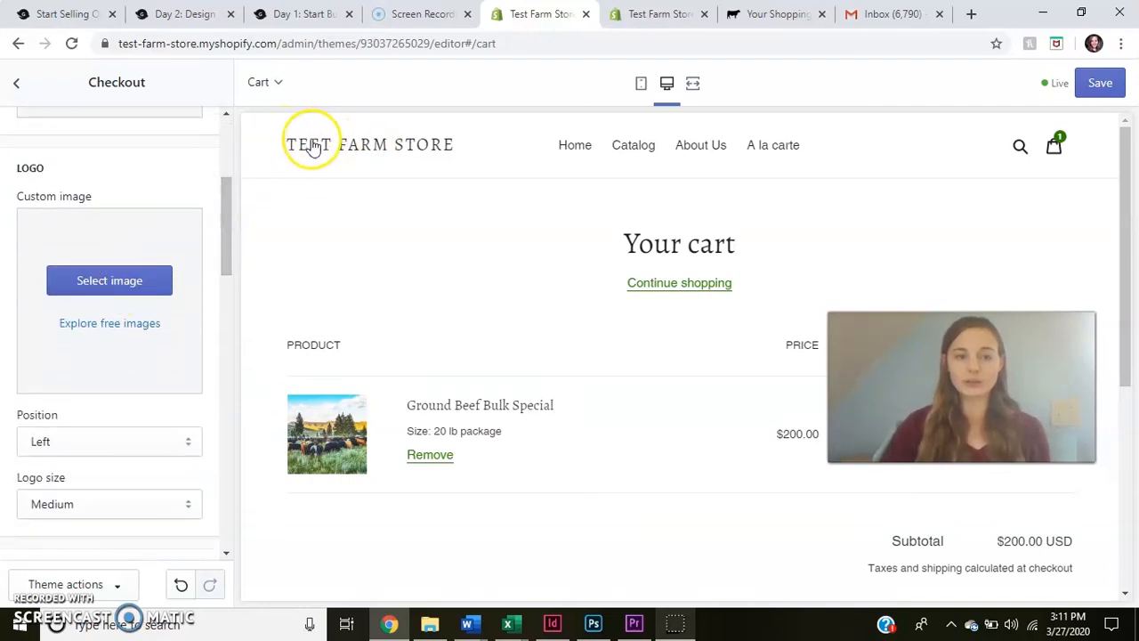
left_click(770, 14)
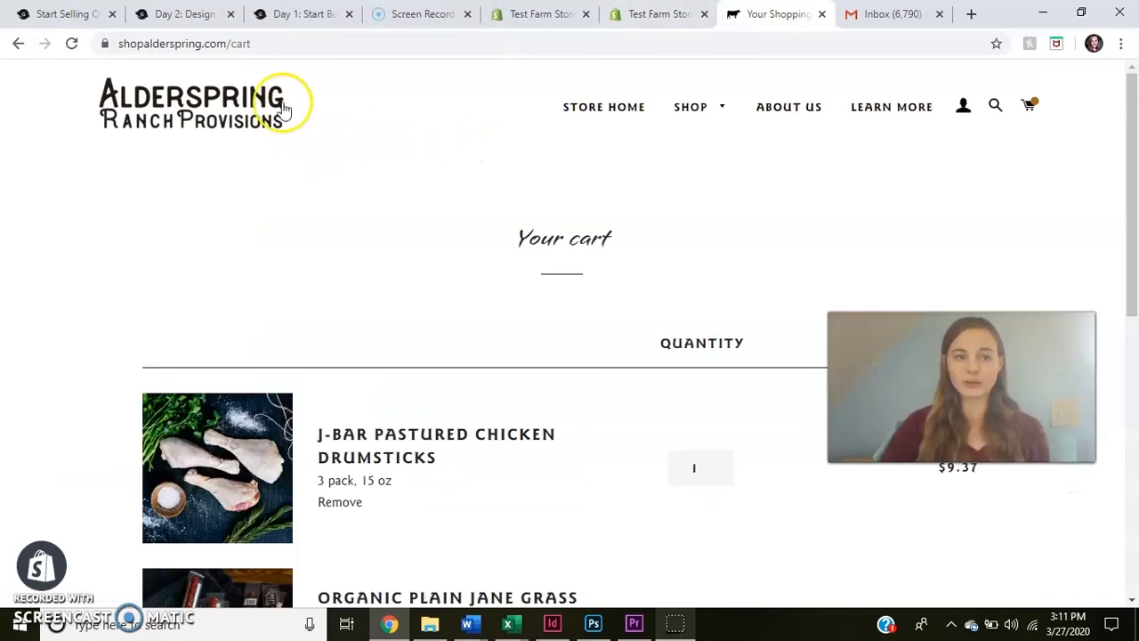
left_click(538, 13)
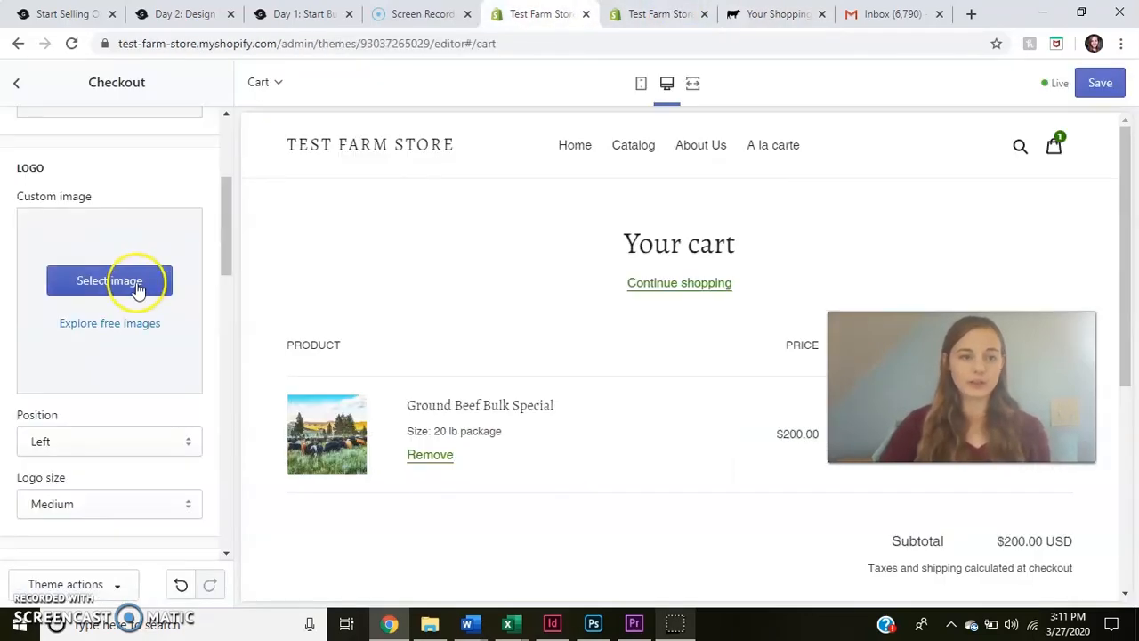
left_click_drag(230, 229, 223, 121)
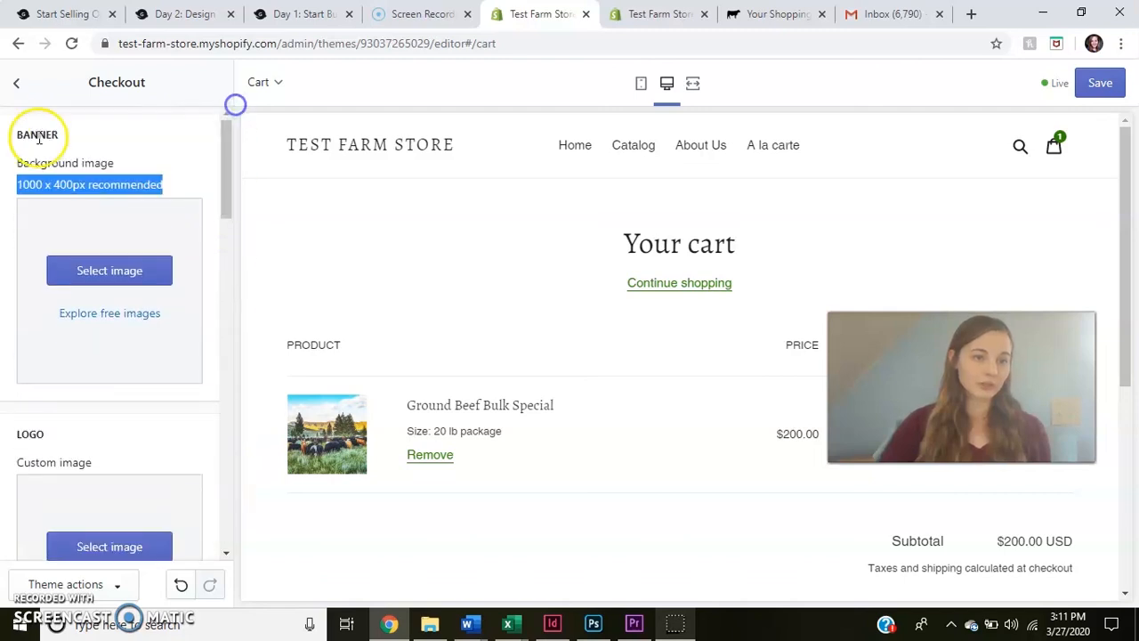
left_click(16, 81)
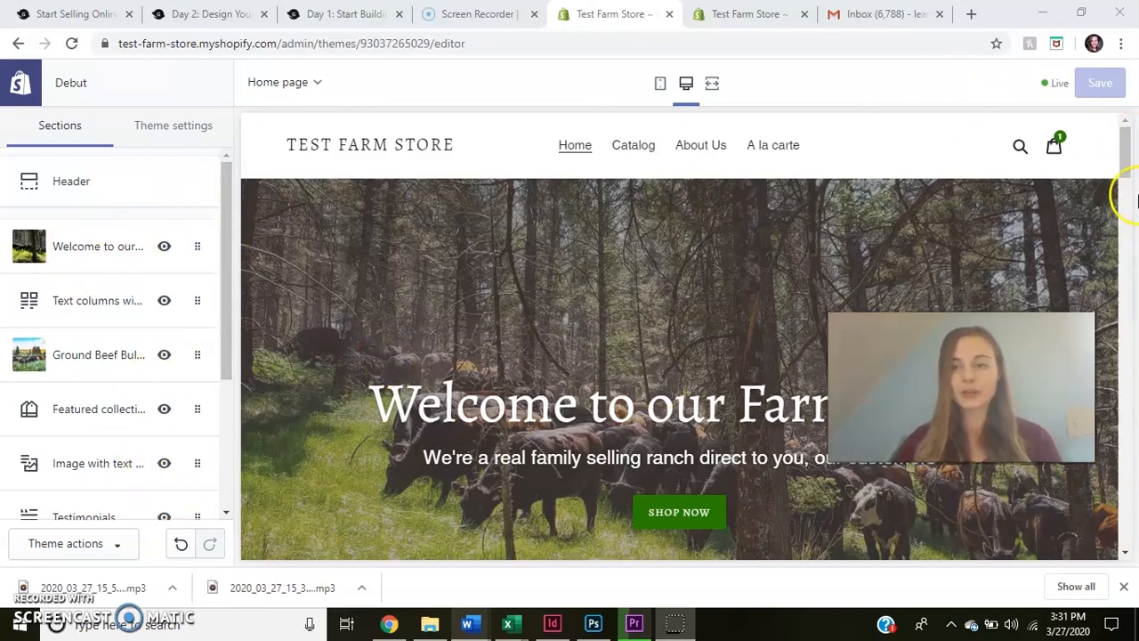
left_click_drag(1126, 169, 1133, 83)
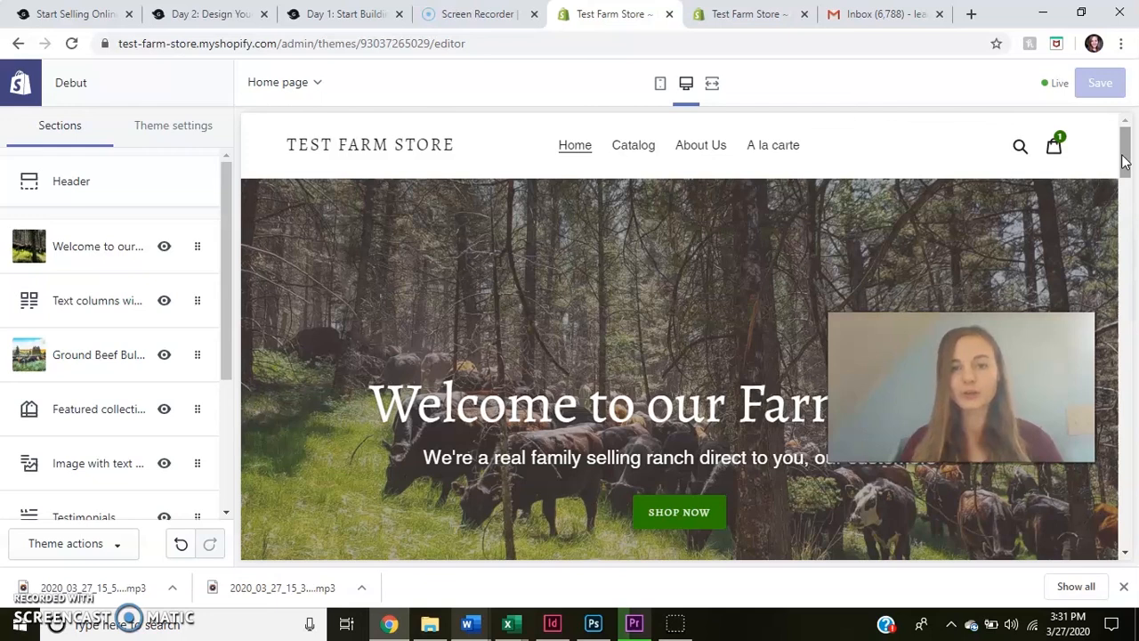
Follow the home page banner's Shop Now link in the preview and look over the Sampler & Bulk Packages collection page.
left_click_drag(1126, 161, 1125, 184)
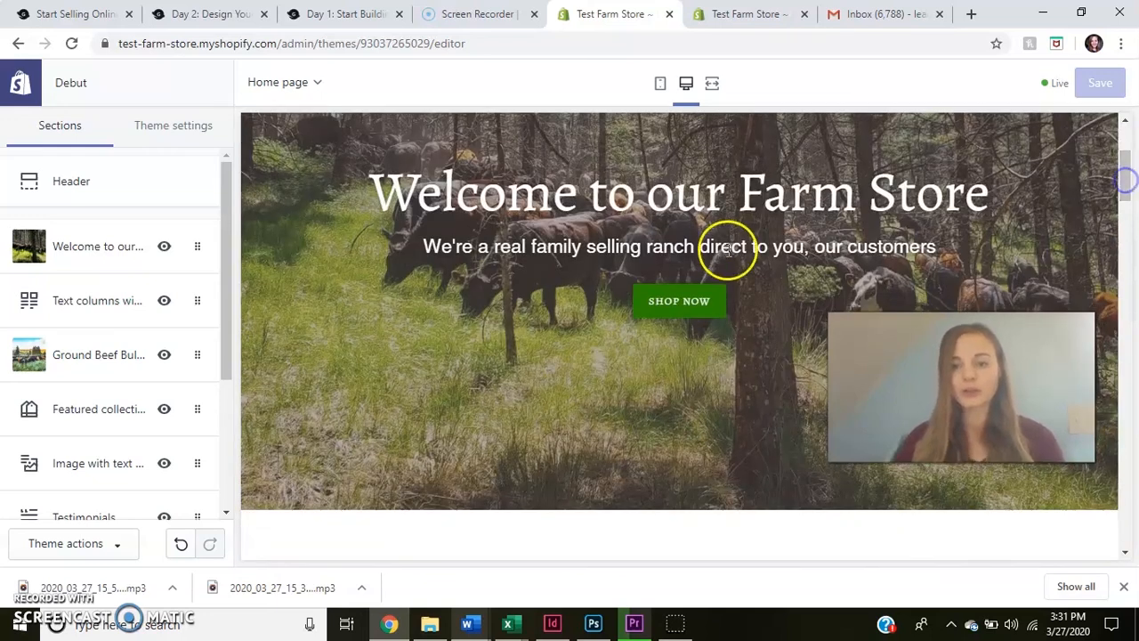
left_click(683, 305)
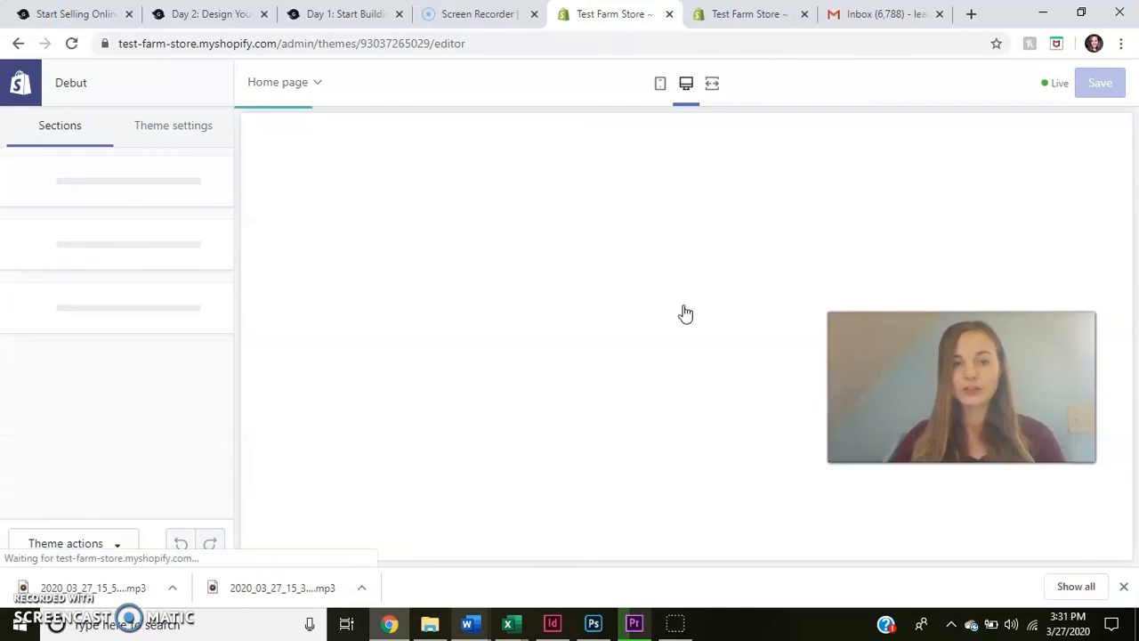
left_click(993, 173)
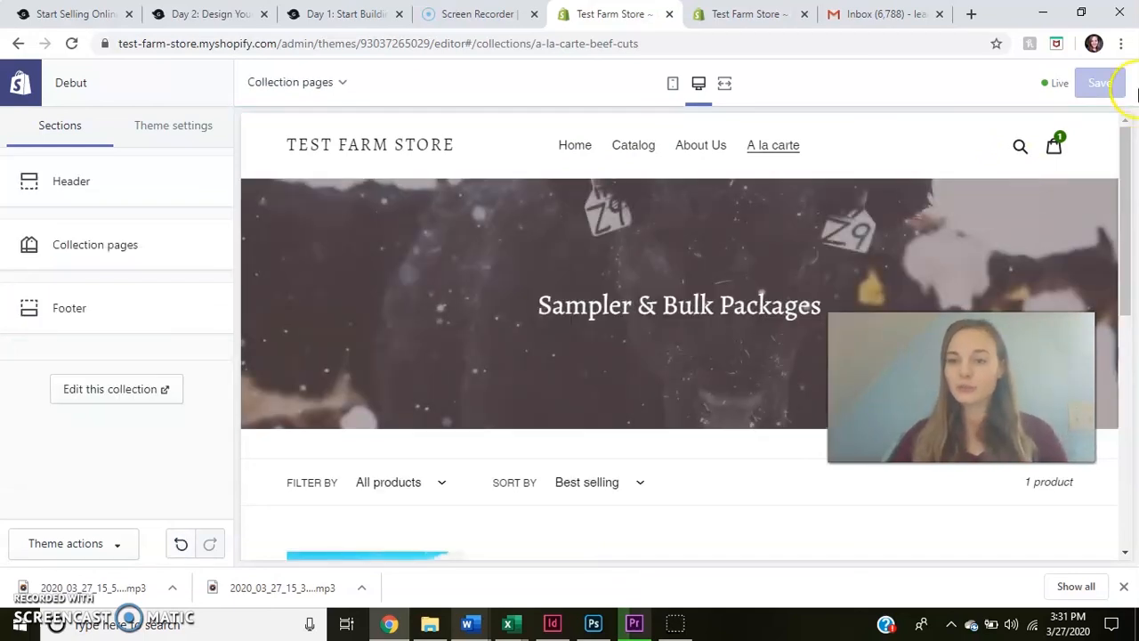
left_click_drag(1119, 169, 1131, 305)
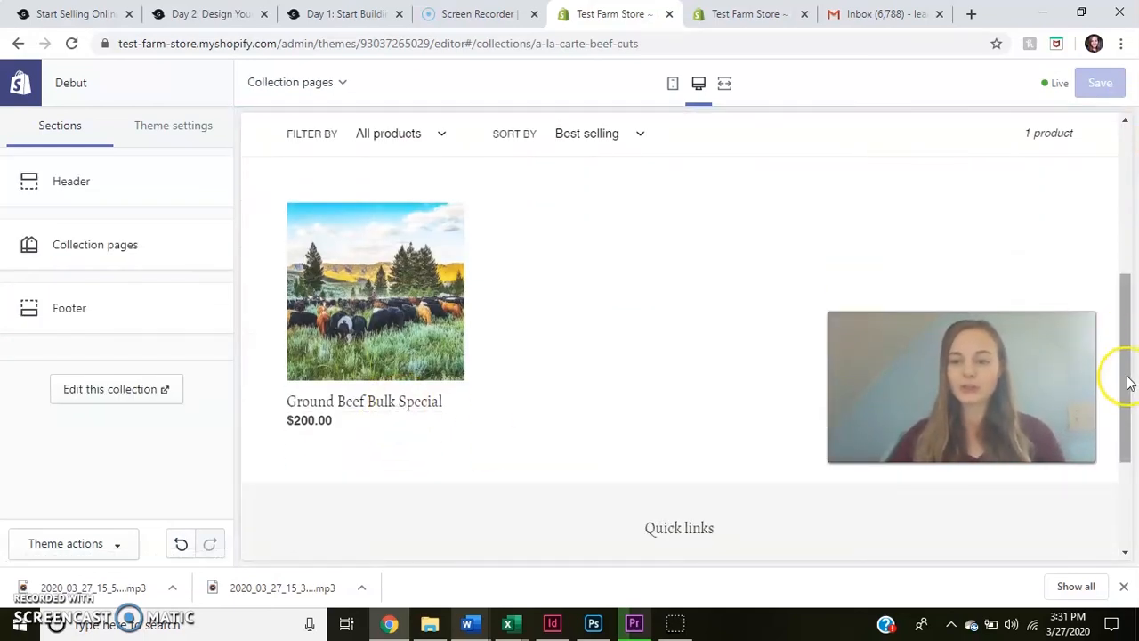
left_click_drag(1125, 376, 1134, 240)
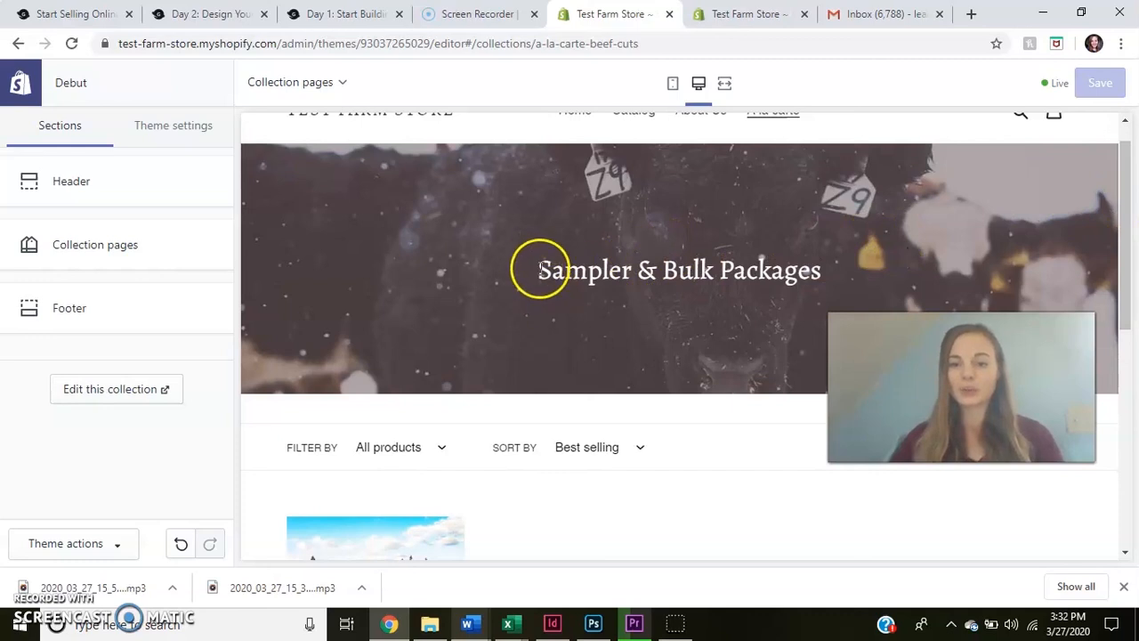
Bring up the theme settings list and review the collection page's header and banner in the preview.
left_click(177, 126)
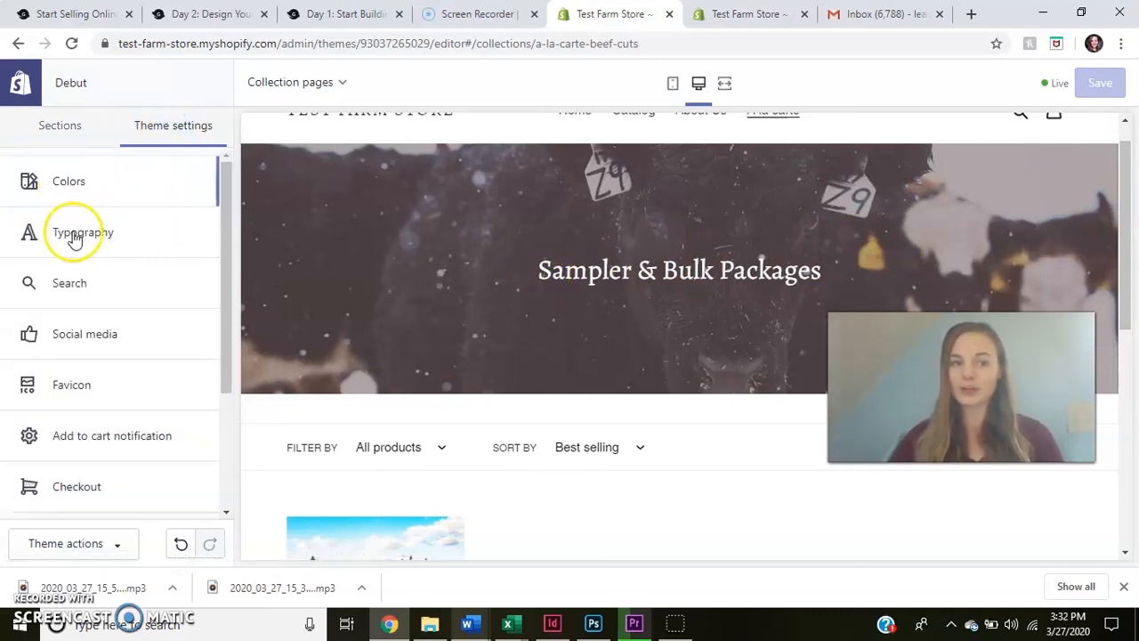
left_click_drag(1127, 209, 1131, 184)
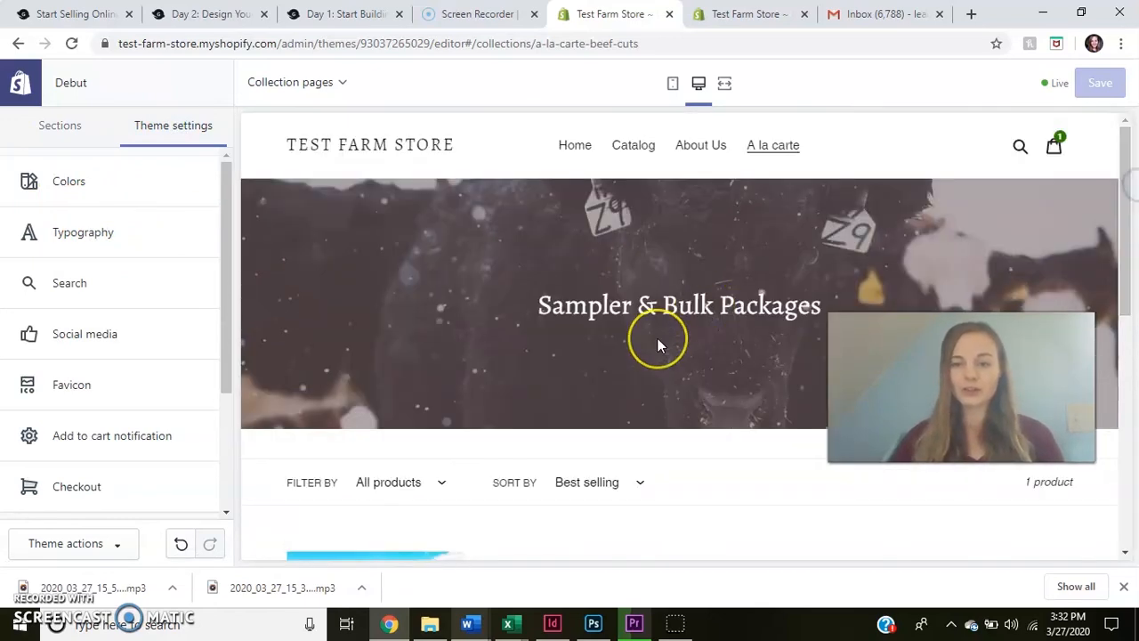